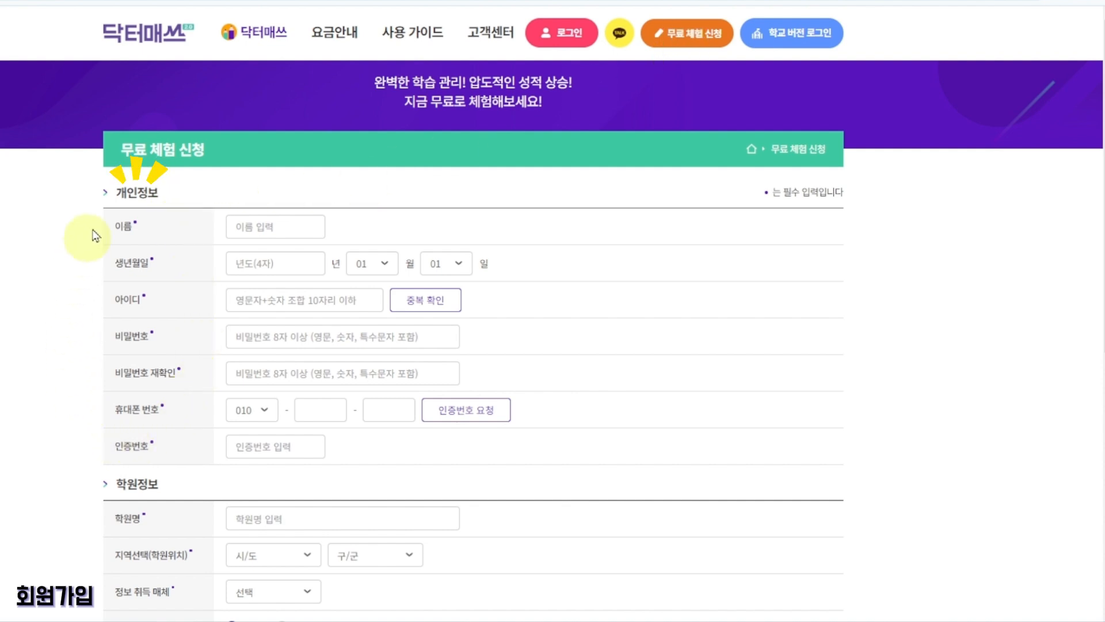
# Agree to all the service terms (전체 동의) in the free-trial application form and submit the application
pyautogui.scroll(-3, 153, 403)
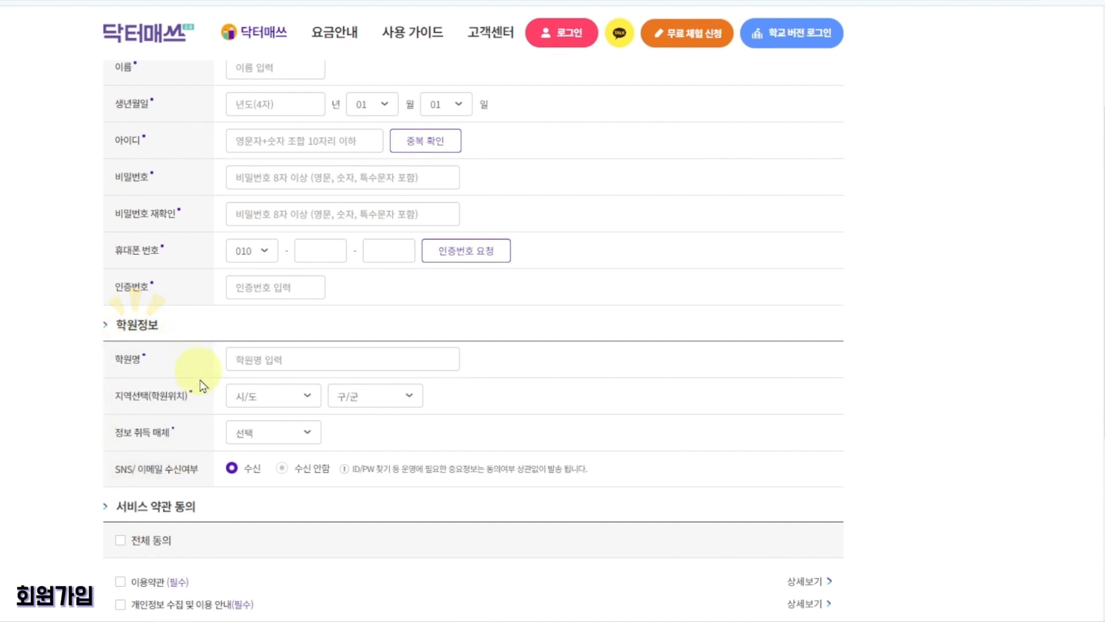
pyautogui.scroll(-3, 167, 351)
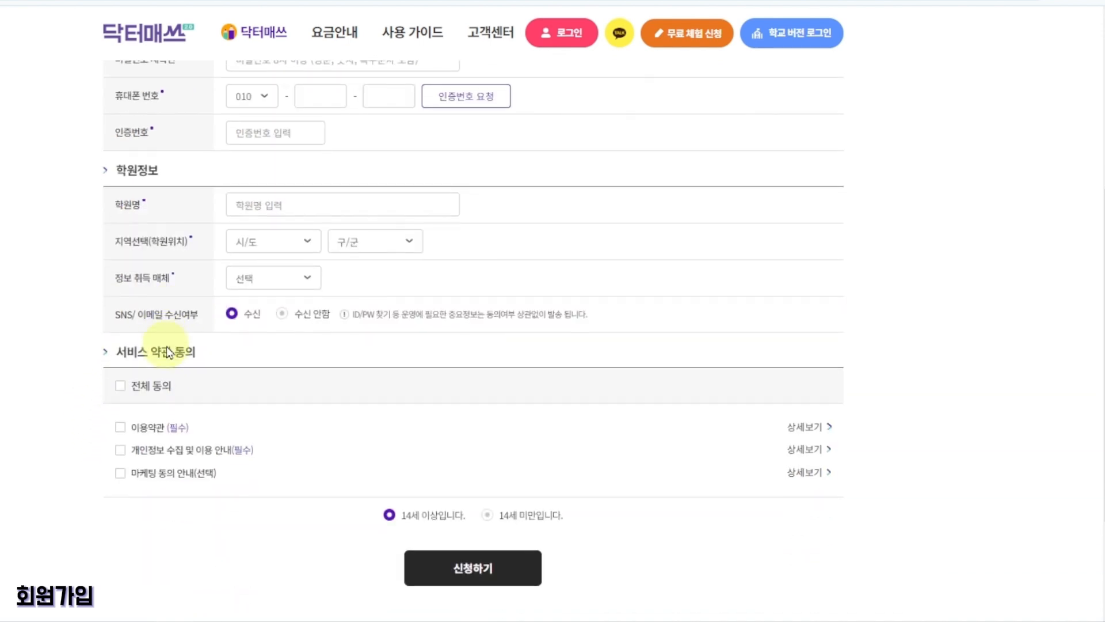
pyautogui.click(120, 382)
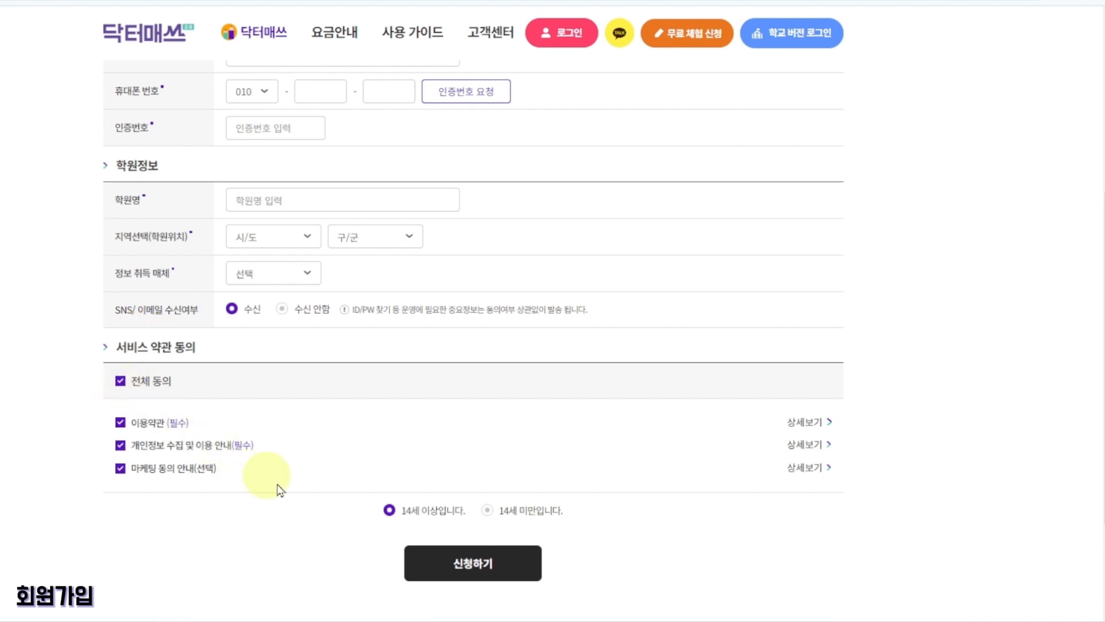
pyautogui.click(471, 565)
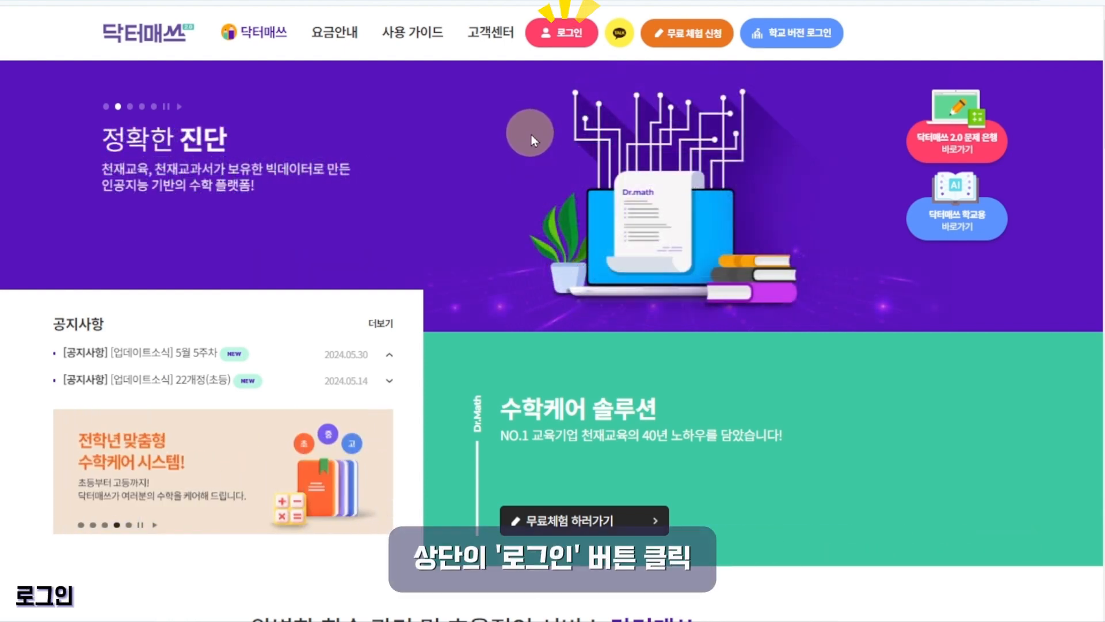
# Open the login page and examine its ID and password fields, login option and ID/password recovery links
pyautogui.click(569, 42)
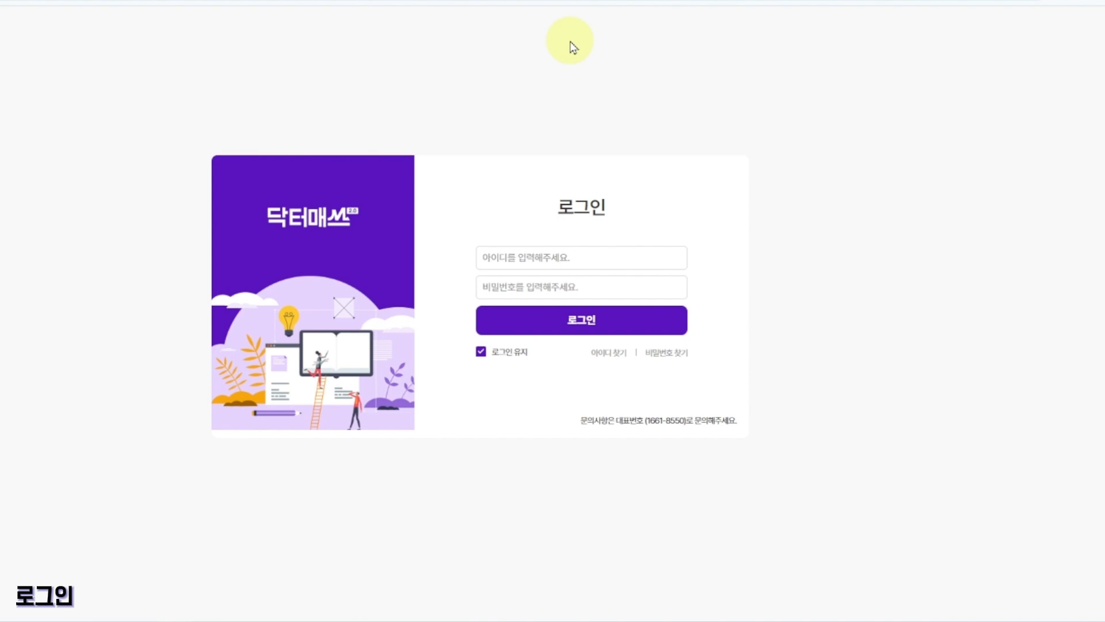
pyautogui.click(530, 256)
pyautogui.click(531, 288)
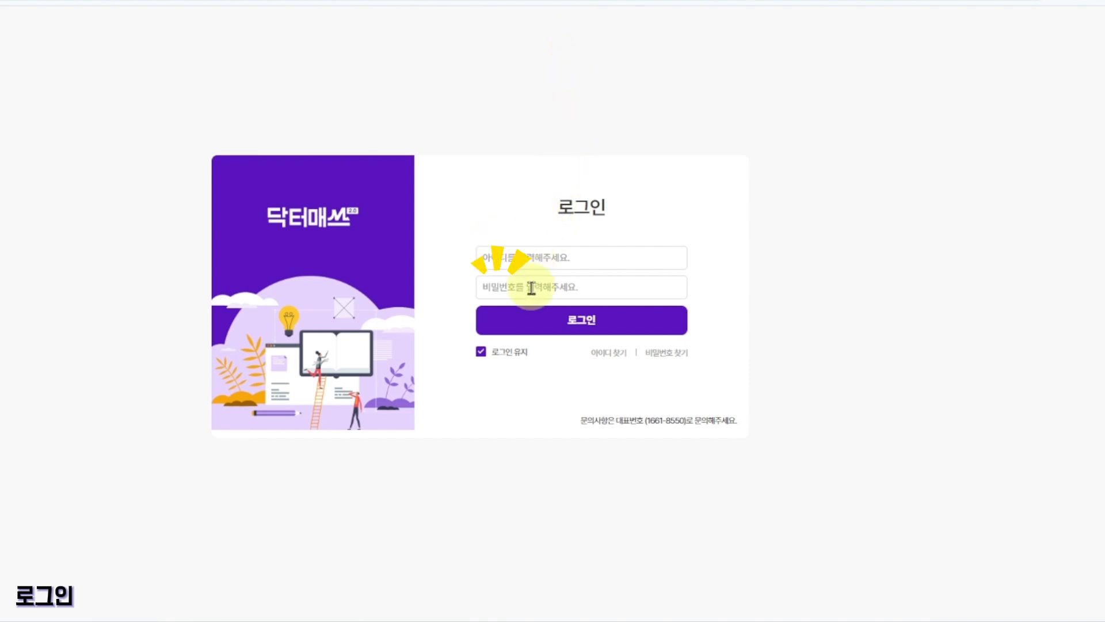
pyautogui.click(582, 326)
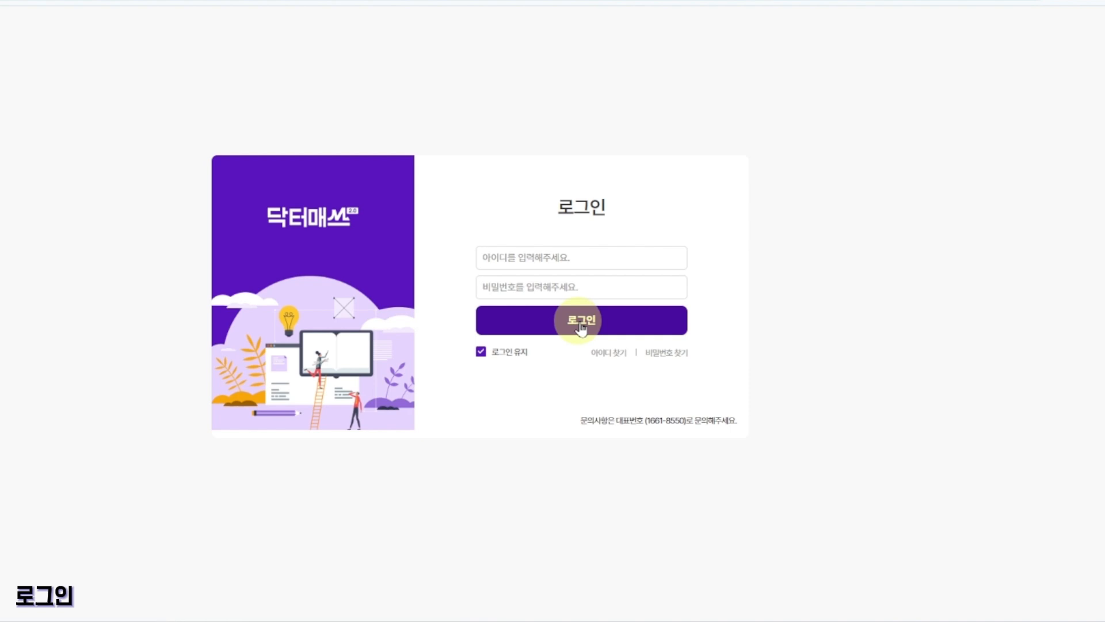
pyautogui.click(591, 355)
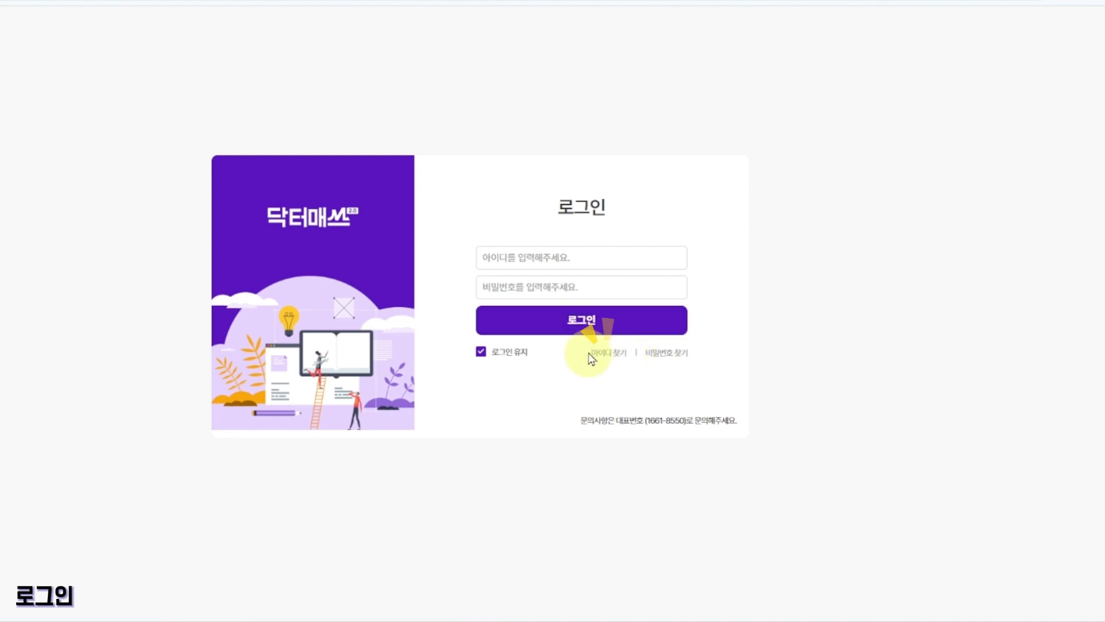
pyautogui.click(667, 353)
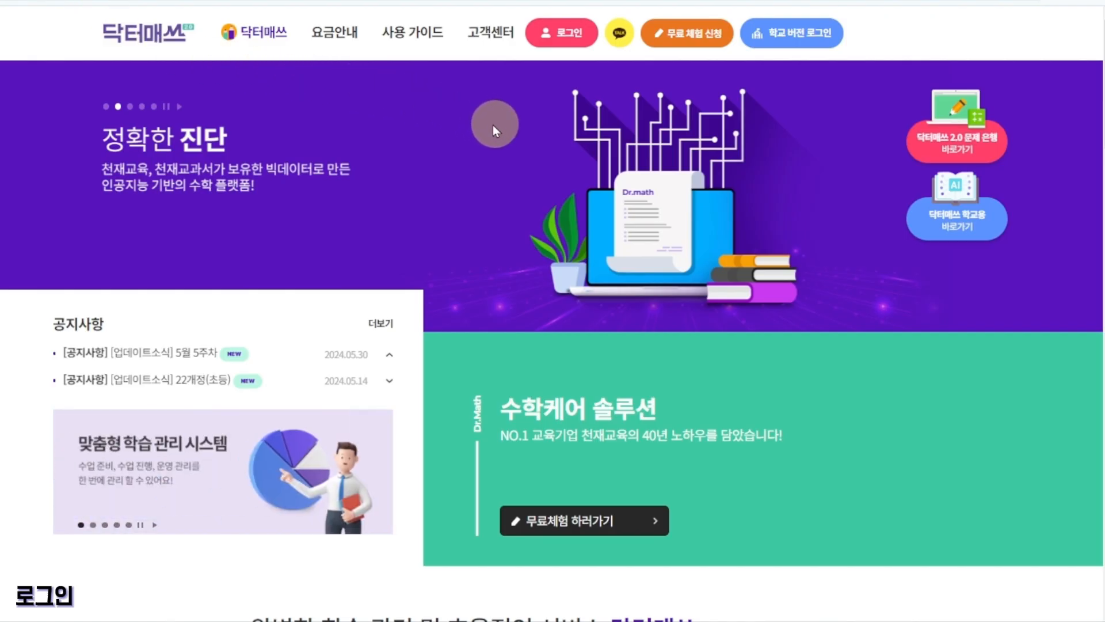
# Open the KakaoTalk channel for service inquiries from the home page
pyautogui.click(611, 46)
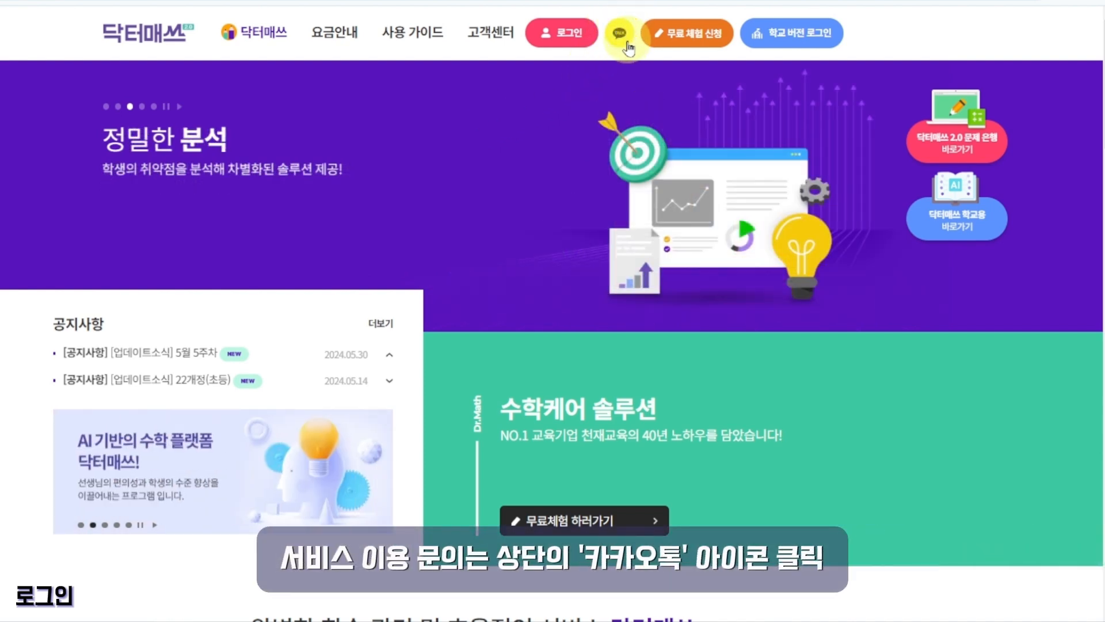
pyautogui.click(629, 49)
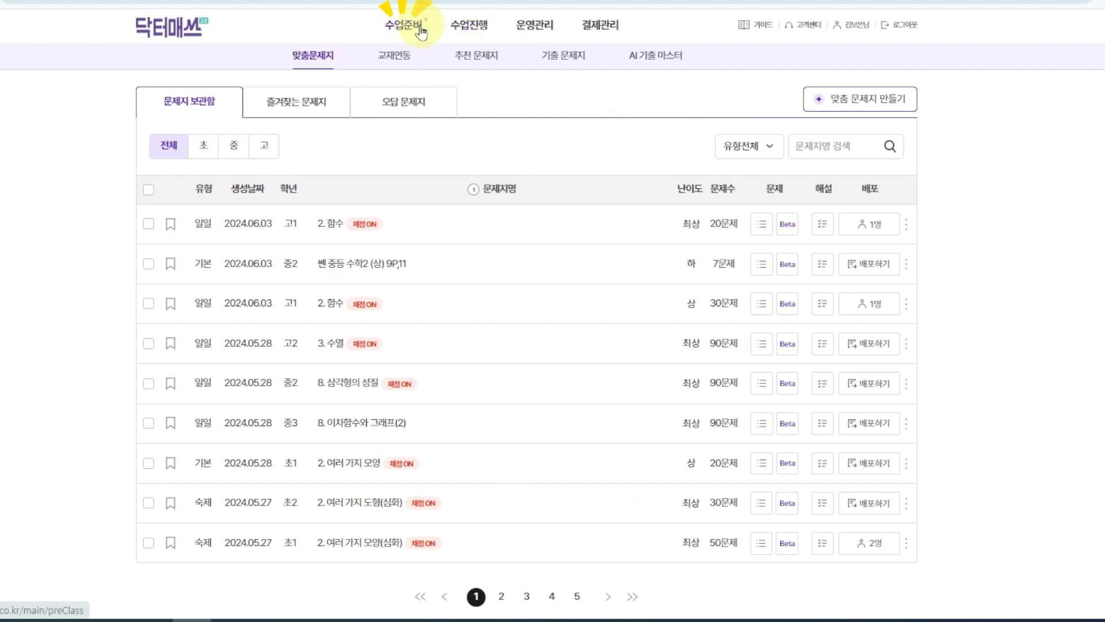
pyautogui.click(470, 27)
pyautogui.click(527, 32)
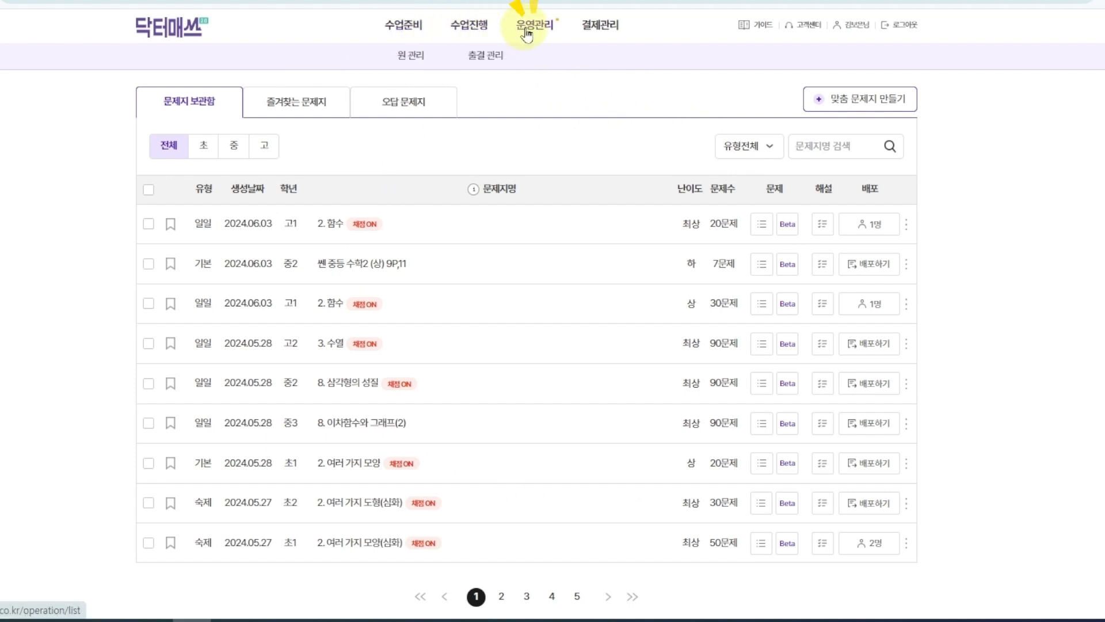
pyautogui.click(598, 34)
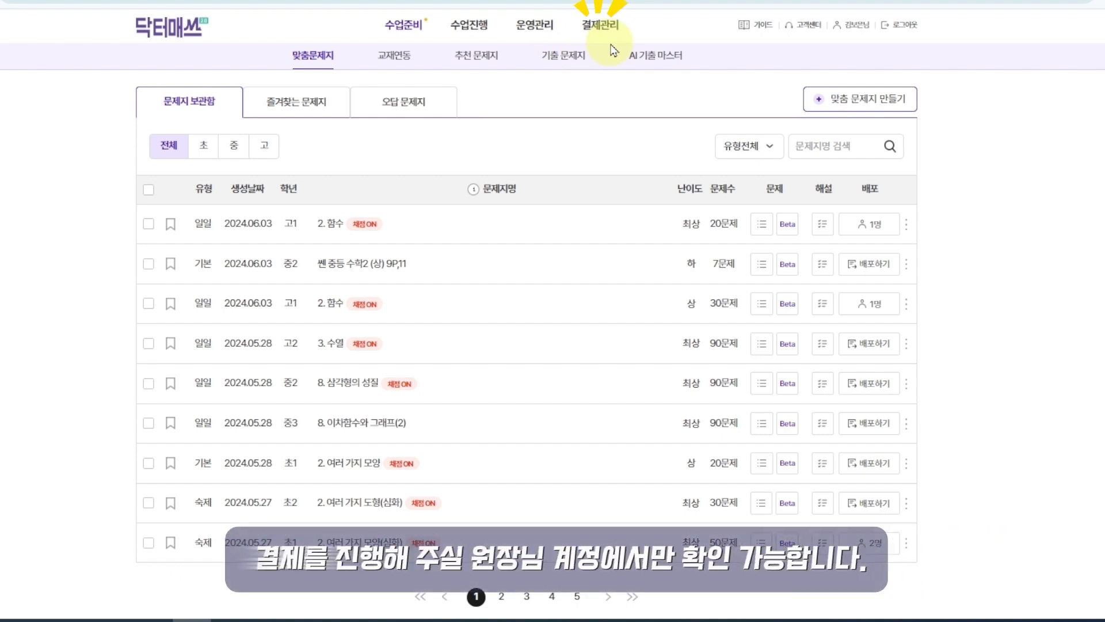
pyautogui.moveTo(598, 25)
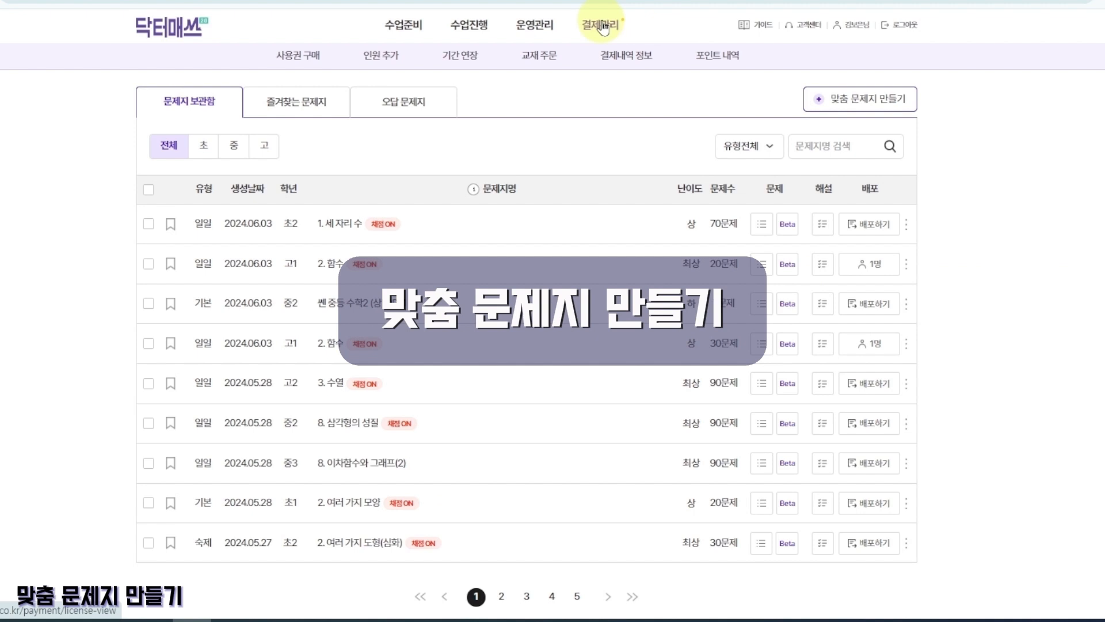
# Start creating a custom worksheet (맞춤 문제지 만들기) in the 맞춤문제지 section of 수업준비
pyautogui.click(395, 29)
pyautogui.click(328, 65)
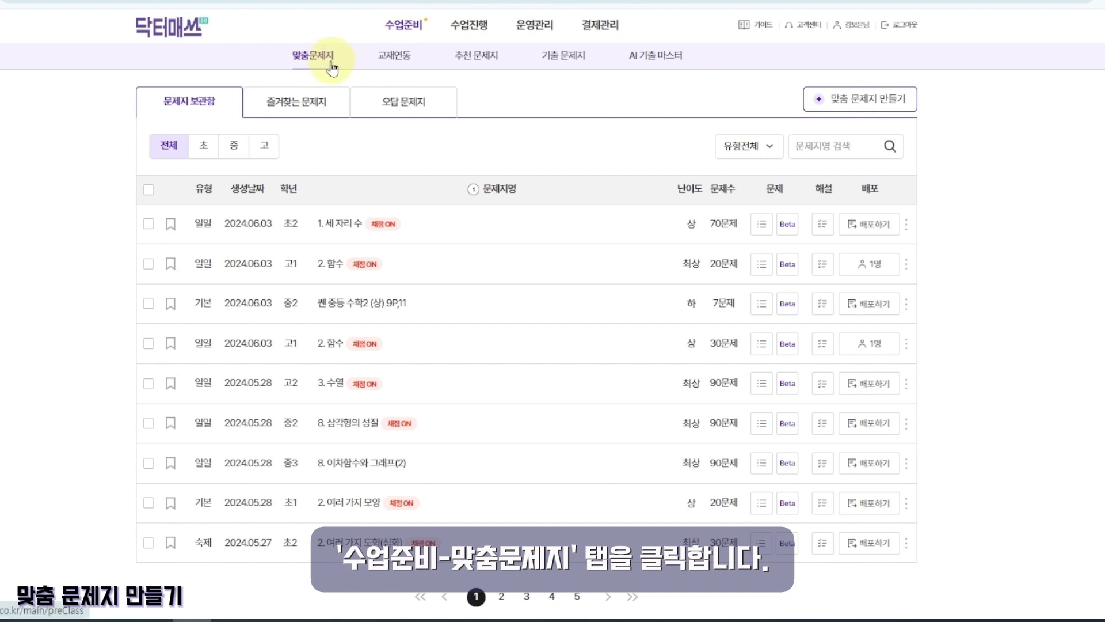
pyautogui.click(876, 107)
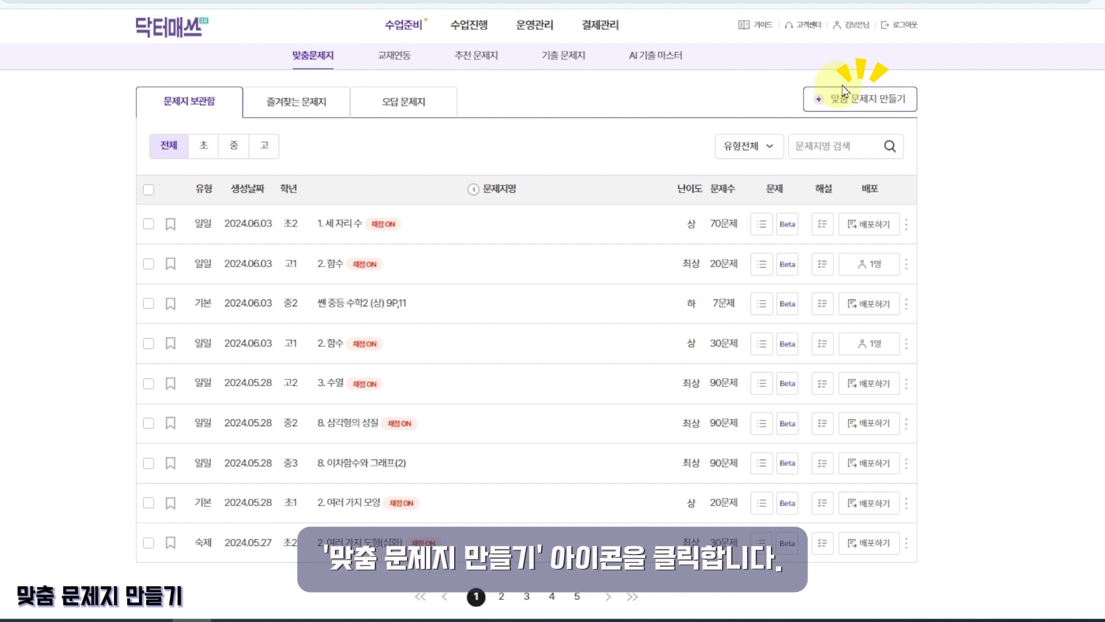
pyautogui.click(875, 101)
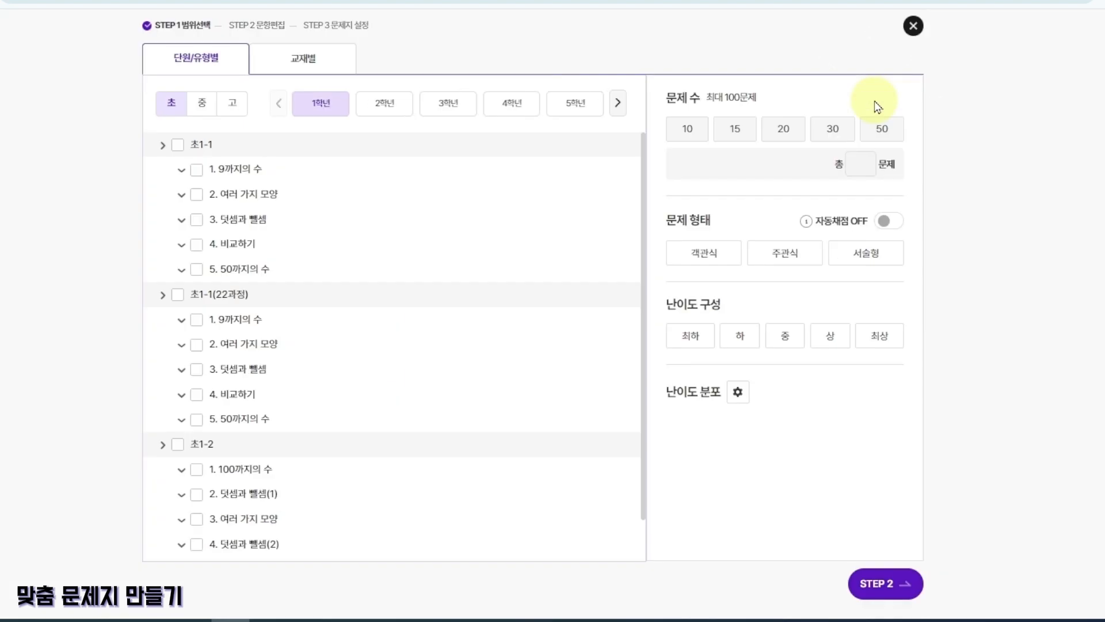
# Choose the range by unit and type (단원/유형별) and show the elementary grade 2 (2학년) units
pyautogui.click(213, 72)
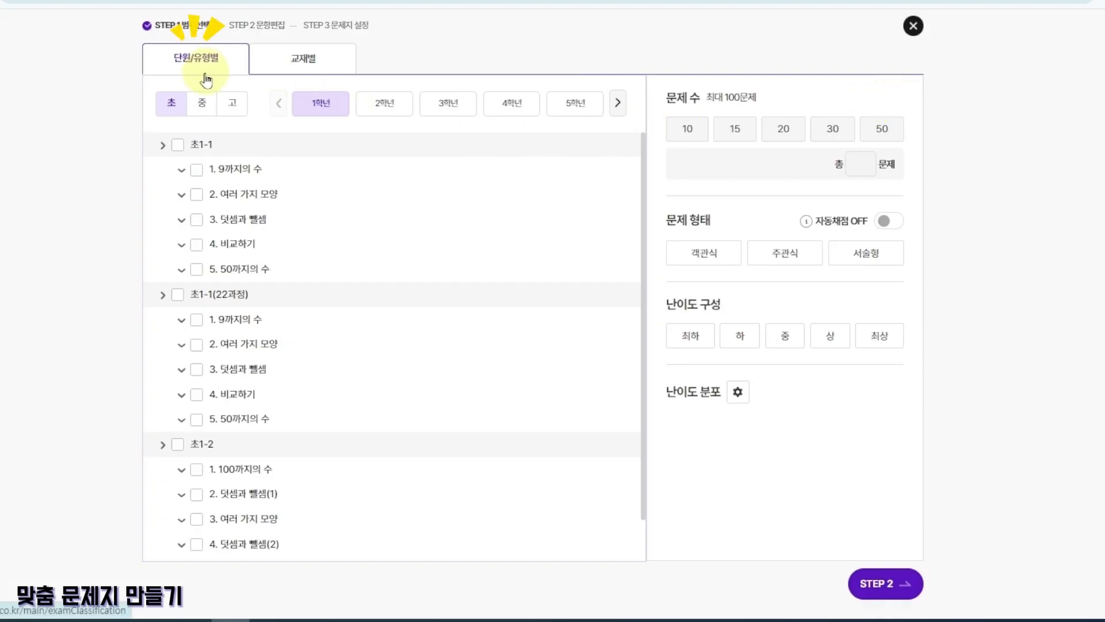
pyautogui.click(312, 73)
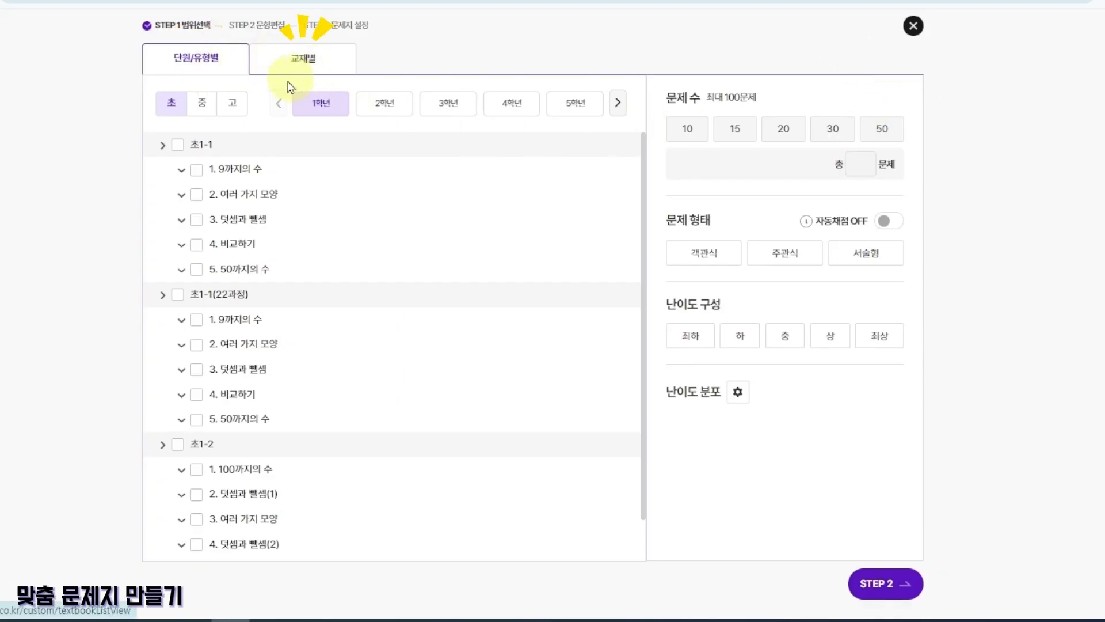
pyautogui.click(198, 67)
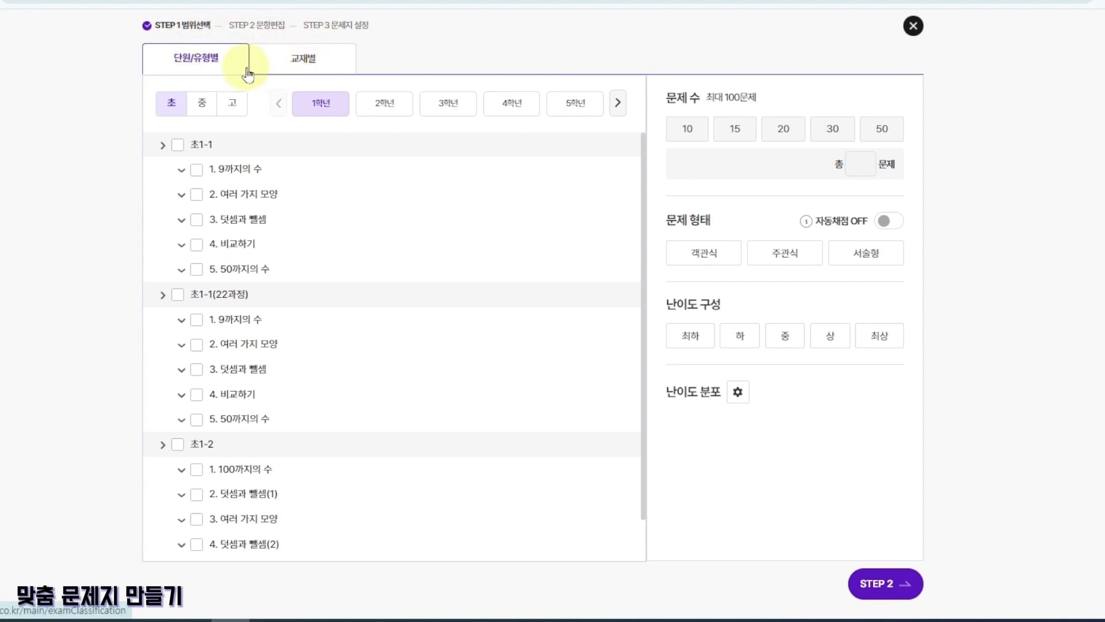
pyautogui.click(217, 73)
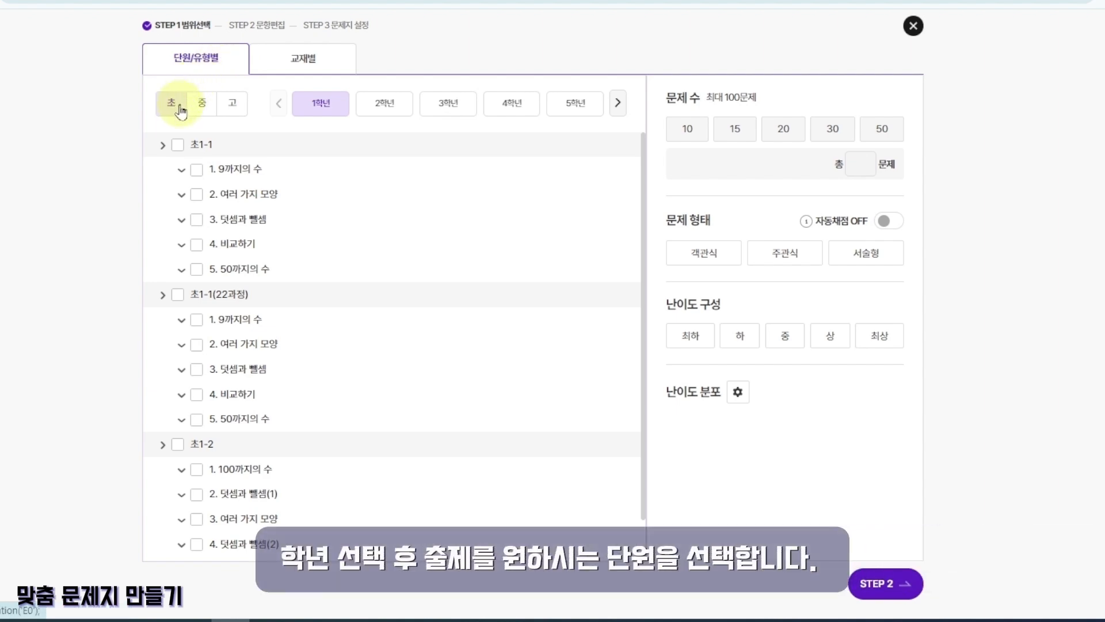
pyautogui.click(386, 113)
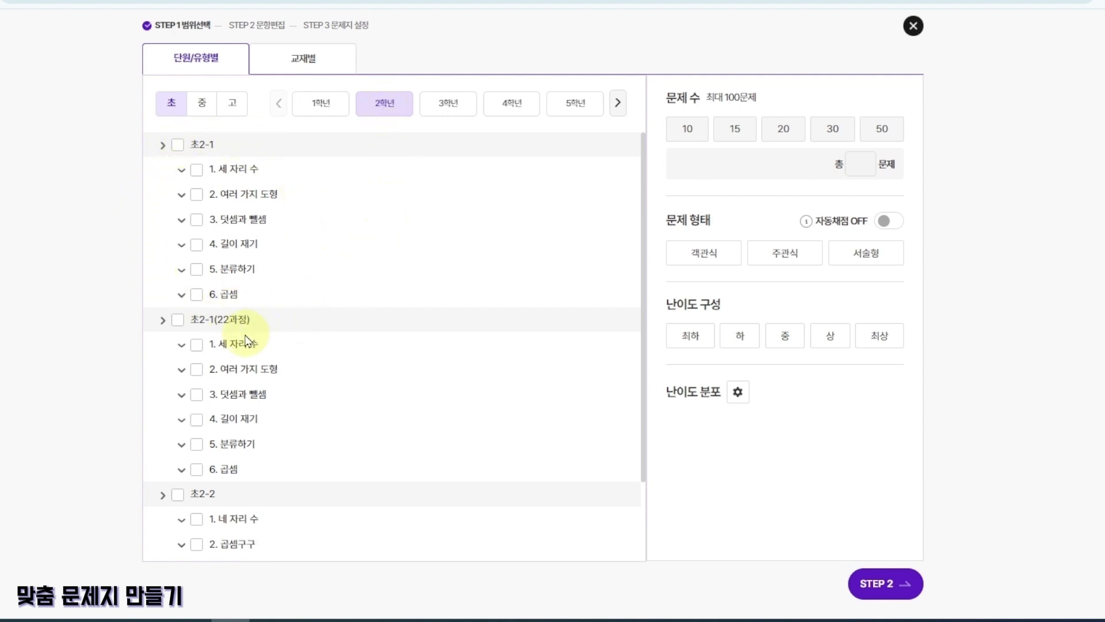
# Under 초2-1, 세 자리 수, select the first three types of 백 알아보기: 그림으로 백 알아보기, 백을 읽고 쓰기 and 백의 크기 알아보기
pyautogui.click(238, 170)
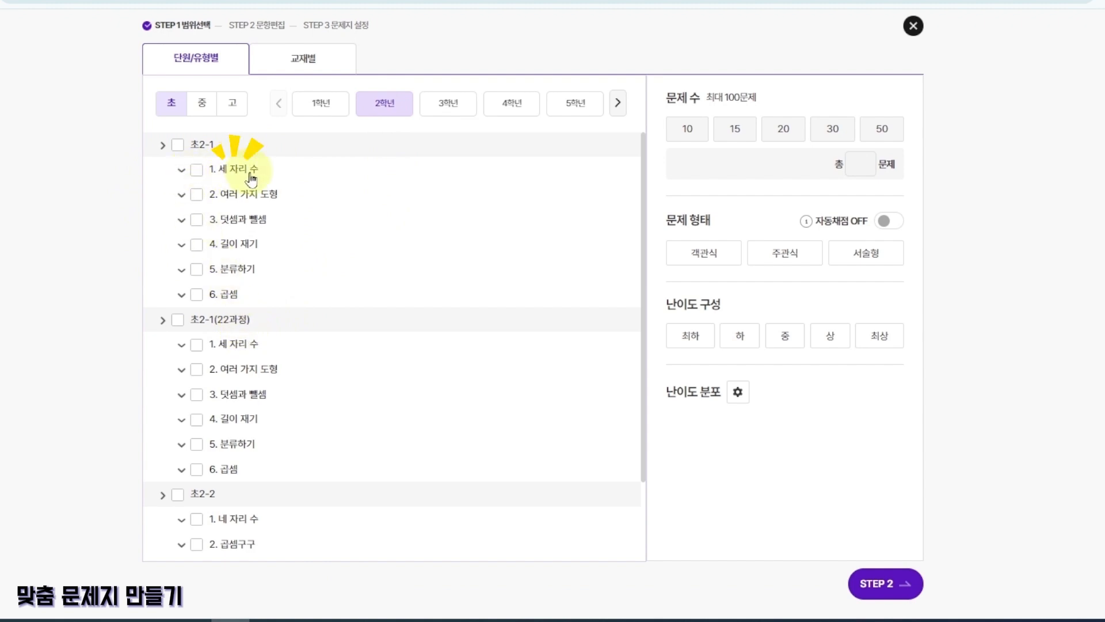
pyautogui.click(182, 170)
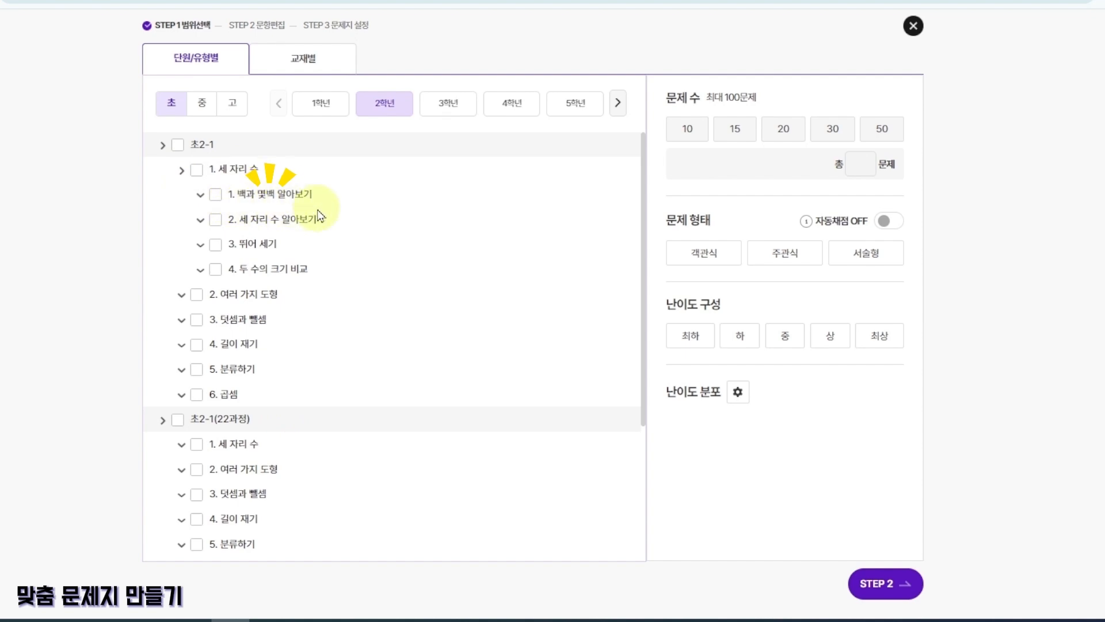
pyautogui.click(200, 198)
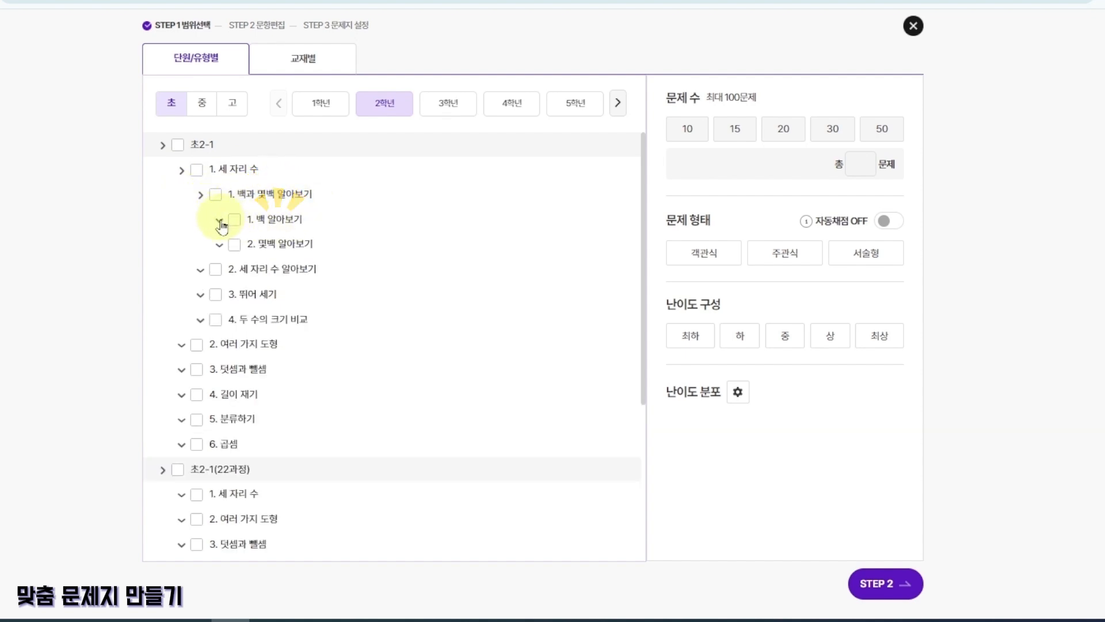
pyautogui.click(221, 221)
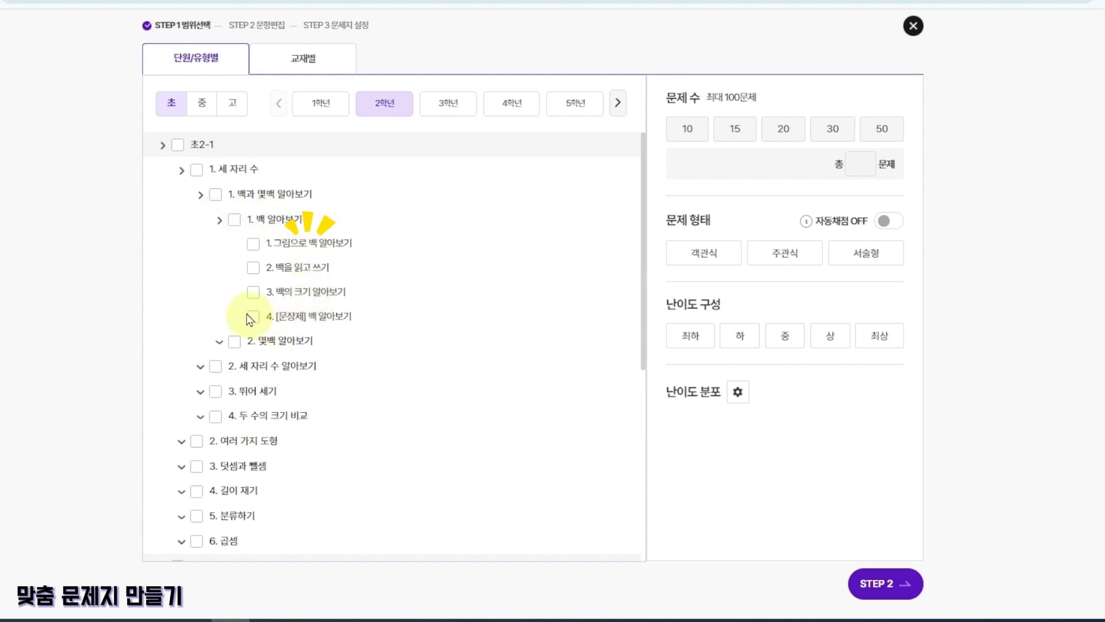
pyautogui.click(253, 242)
pyautogui.click(253, 268)
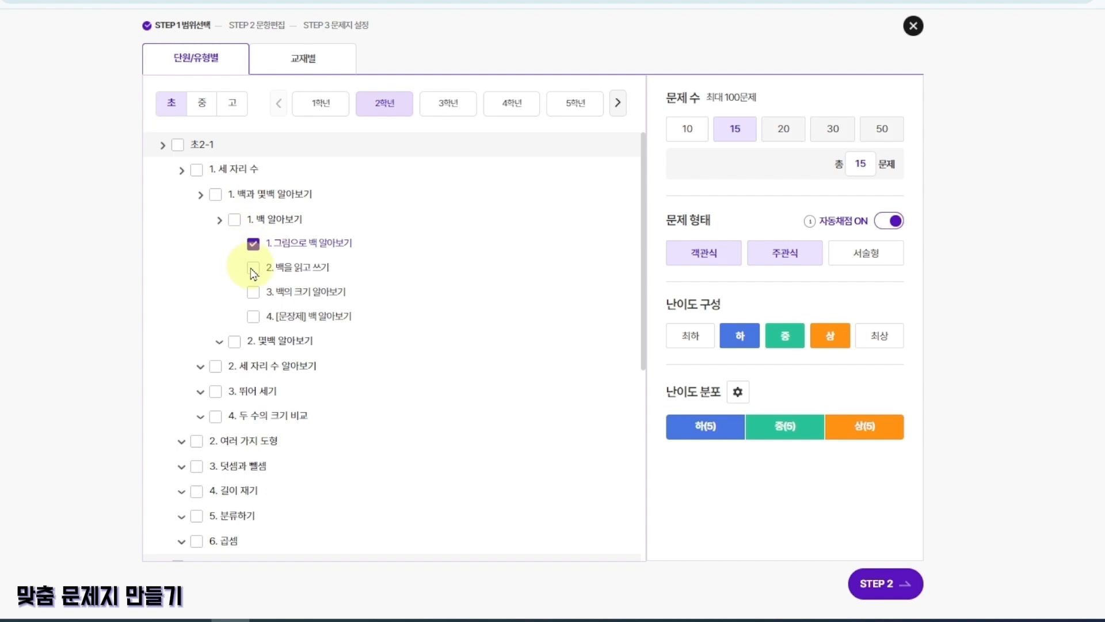
pyautogui.click(253, 292)
# Add the whole of 몇백 알아보기 and 세 자리 수 알아보기 to the worksheet's range
pyautogui.click(220, 342)
pyautogui.click(233, 341)
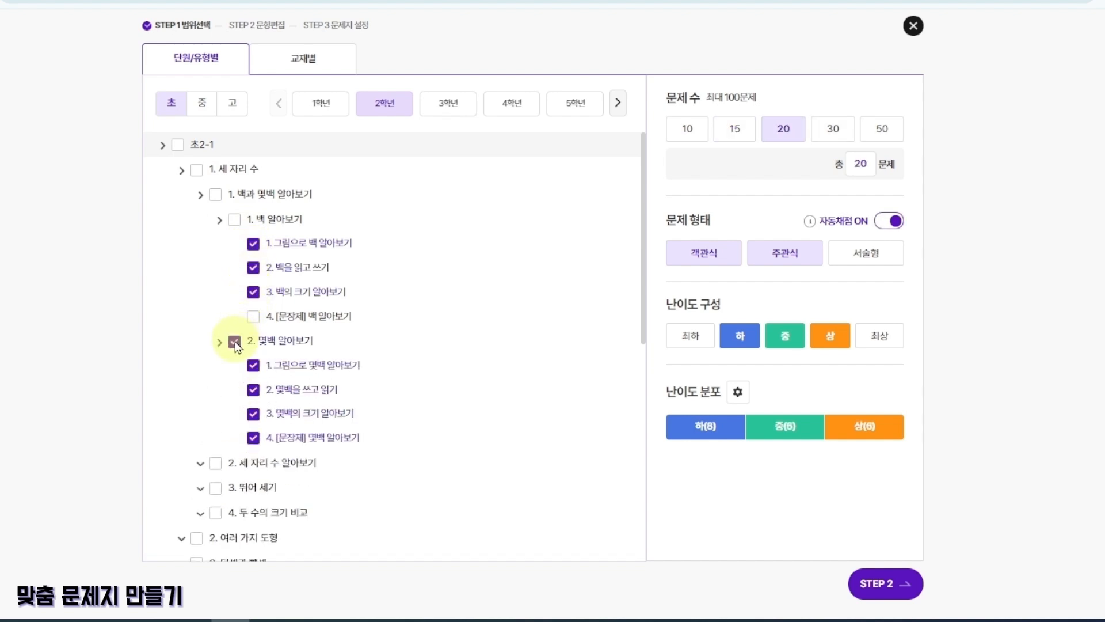
pyautogui.click(216, 464)
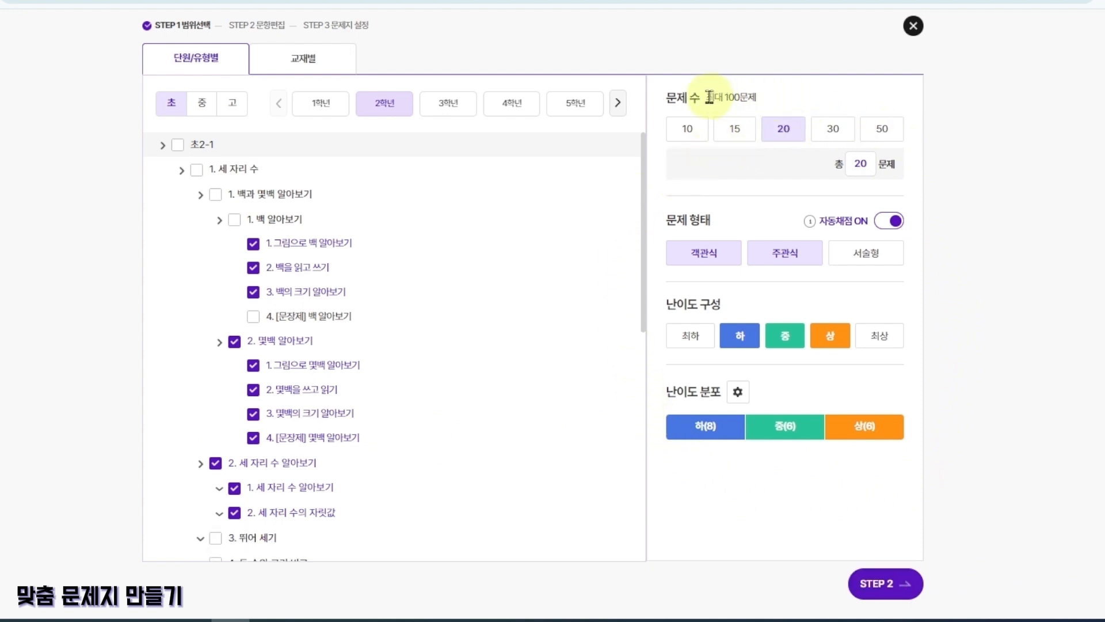
# Try the preset question counts for the worksheet, ending on 30
pyautogui.moveTo(710, 97); pyautogui.dragTo(759, 101)
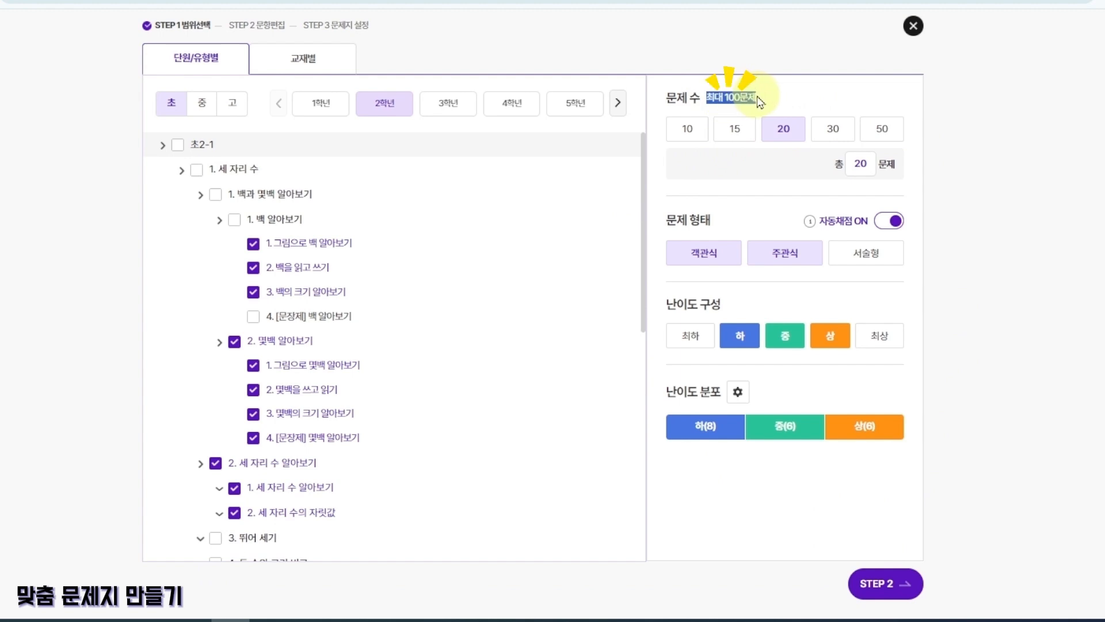
pyautogui.click(769, 102)
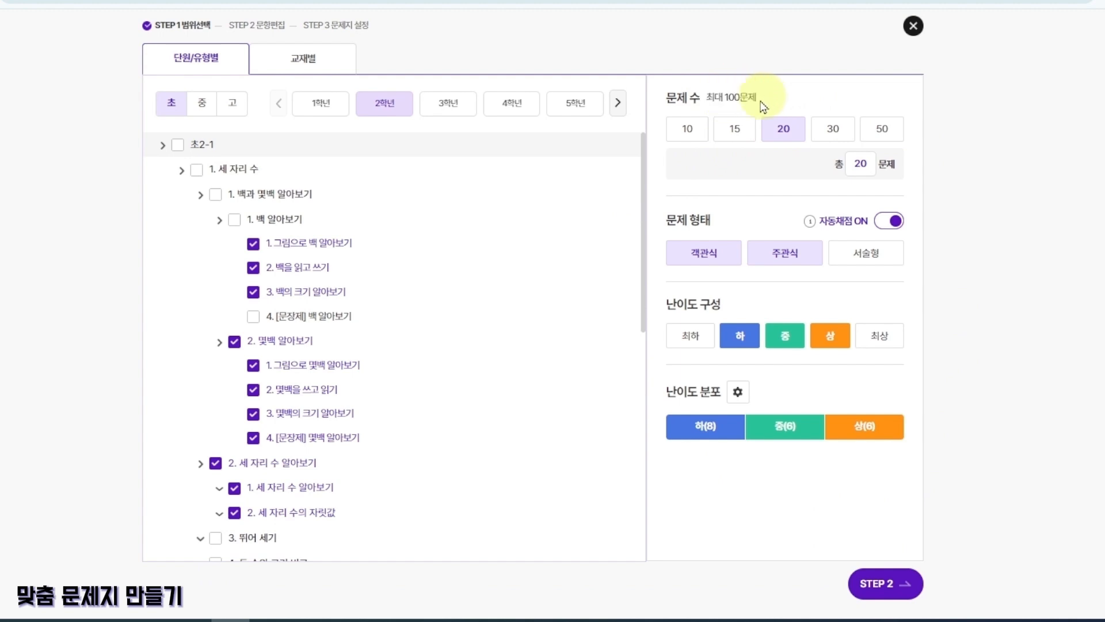
pyautogui.click(743, 129)
pyautogui.click(789, 133)
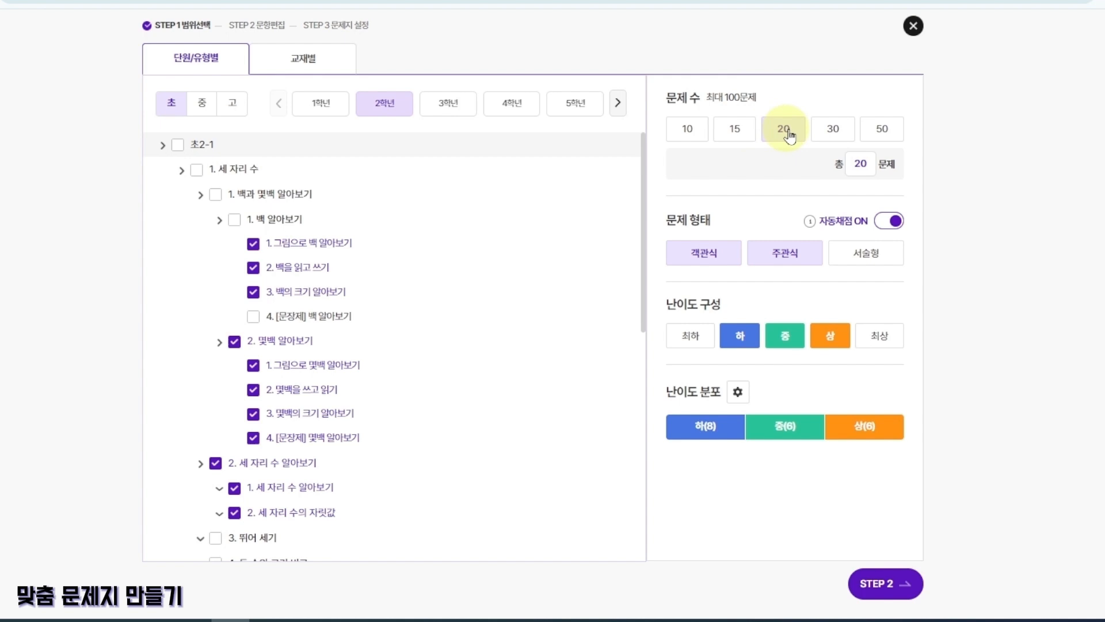
pyautogui.click(838, 135)
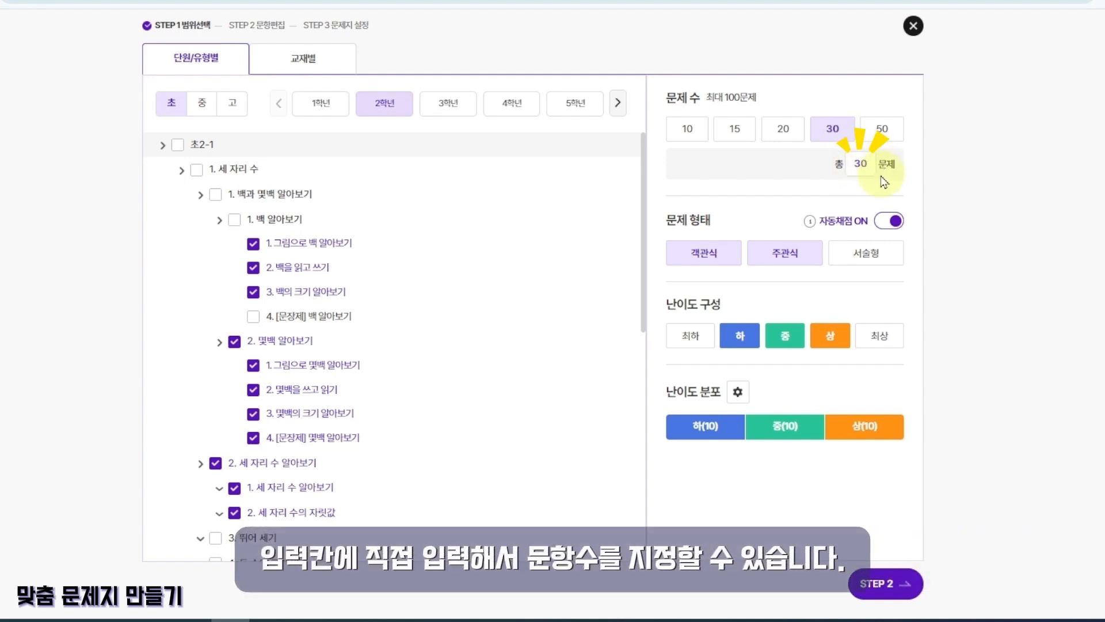
# Set the worksheet's total number of questions to a custom value of 70
pyautogui.doubleClick(857, 165)
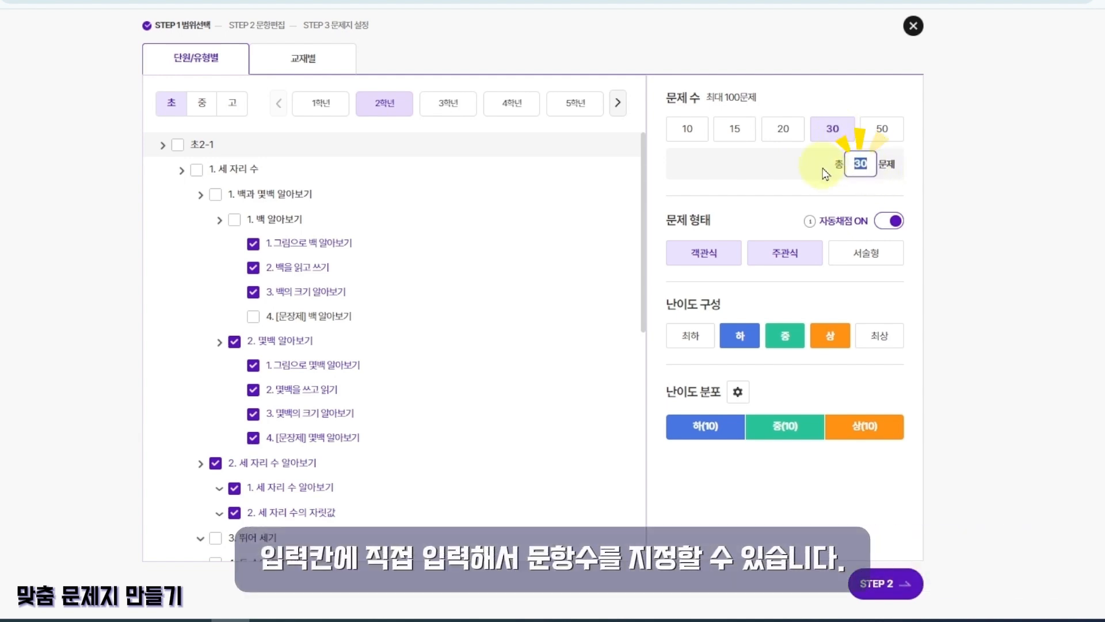
pyautogui.write('70')
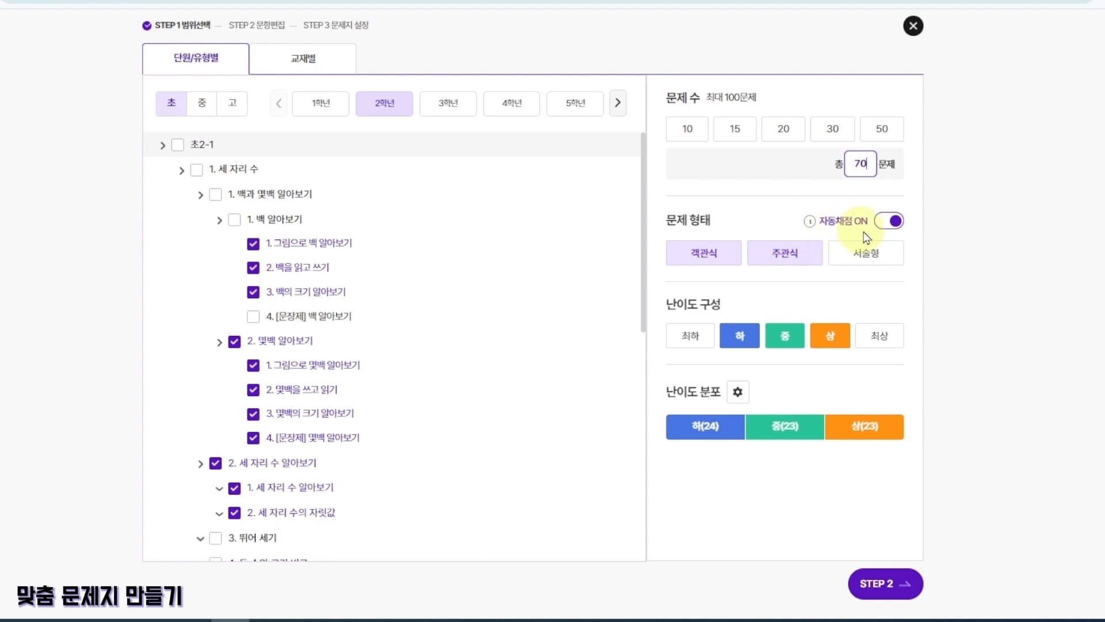
# Try adding 서술형 to the worksheet's question formats, and remove it again
pyautogui.click(890, 257)
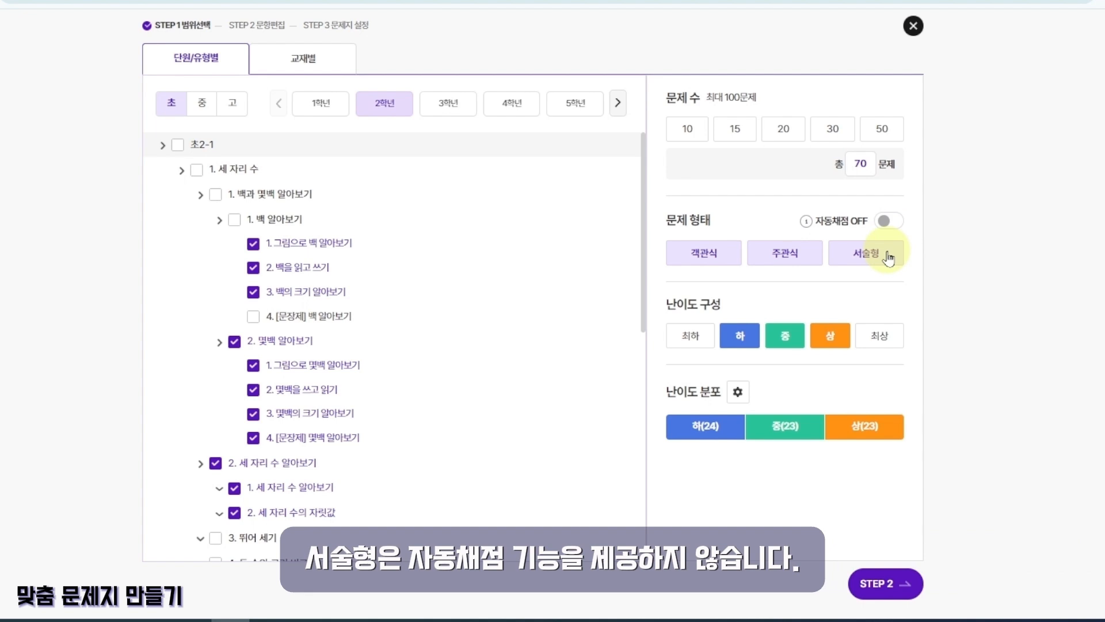
pyautogui.click(890, 258)
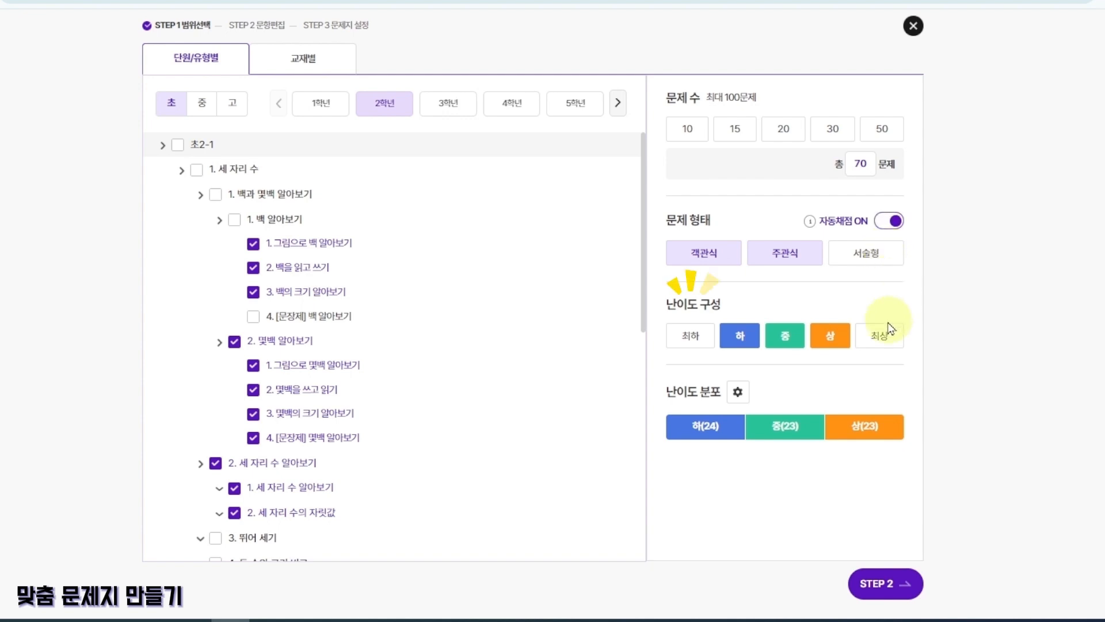
# Try adding 최상 and 최하 and removing 하 in the difficulty composition, returning to 하, 중 and 상
pyautogui.click(880, 337)
pyautogui.click(705, 340)
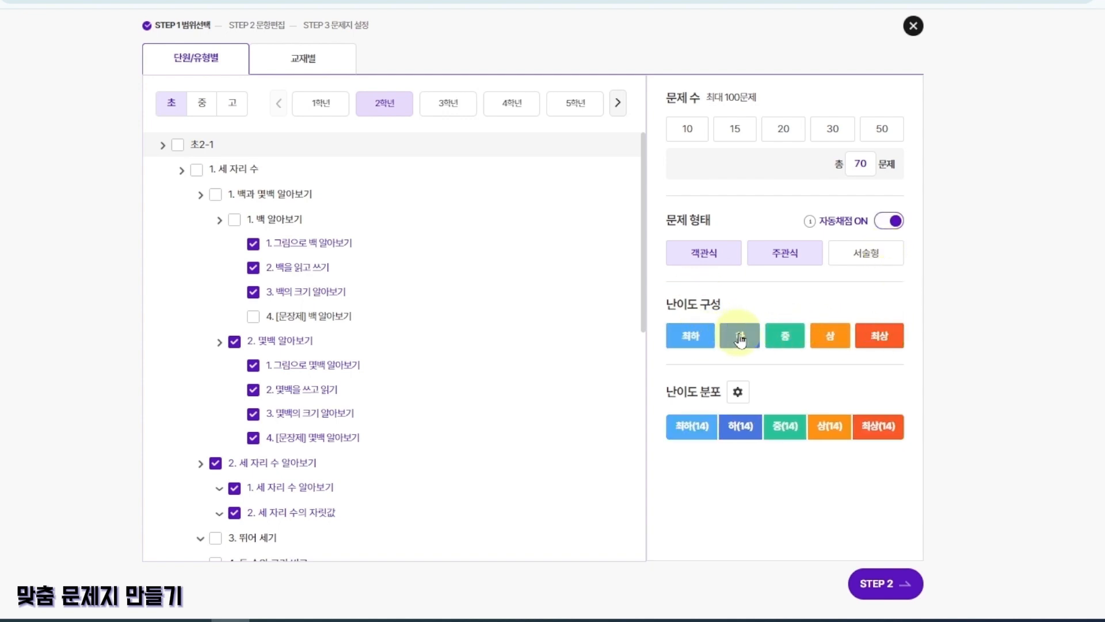
pyautogui.click(740, 336)
pyautogui.click(710, 343)
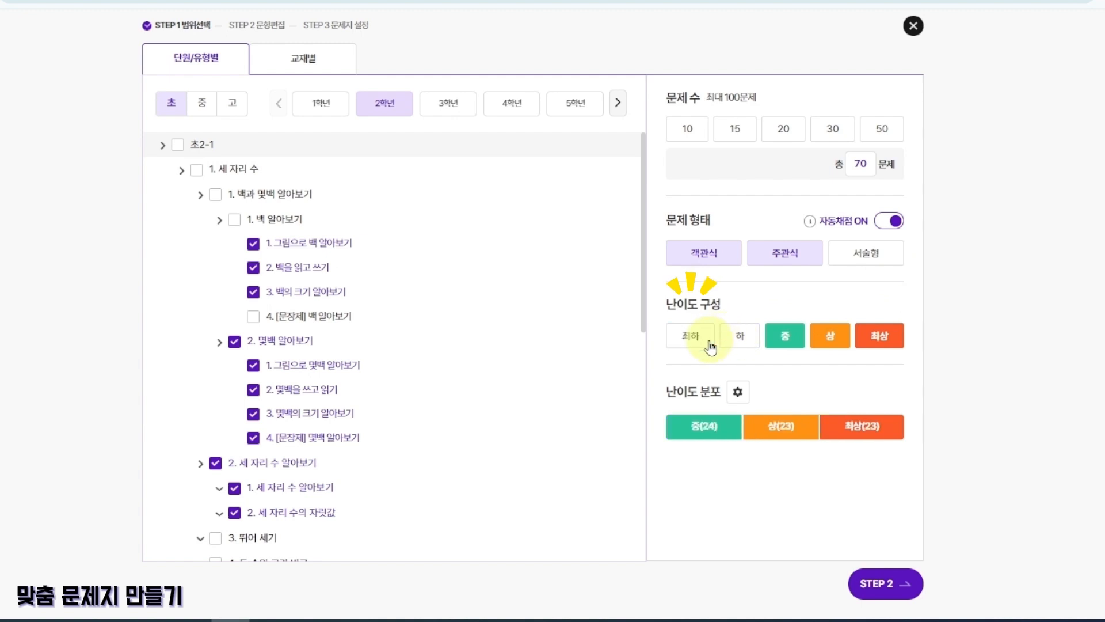
pyautogui.click(738, 338)
pyautogui.click(875, 335)
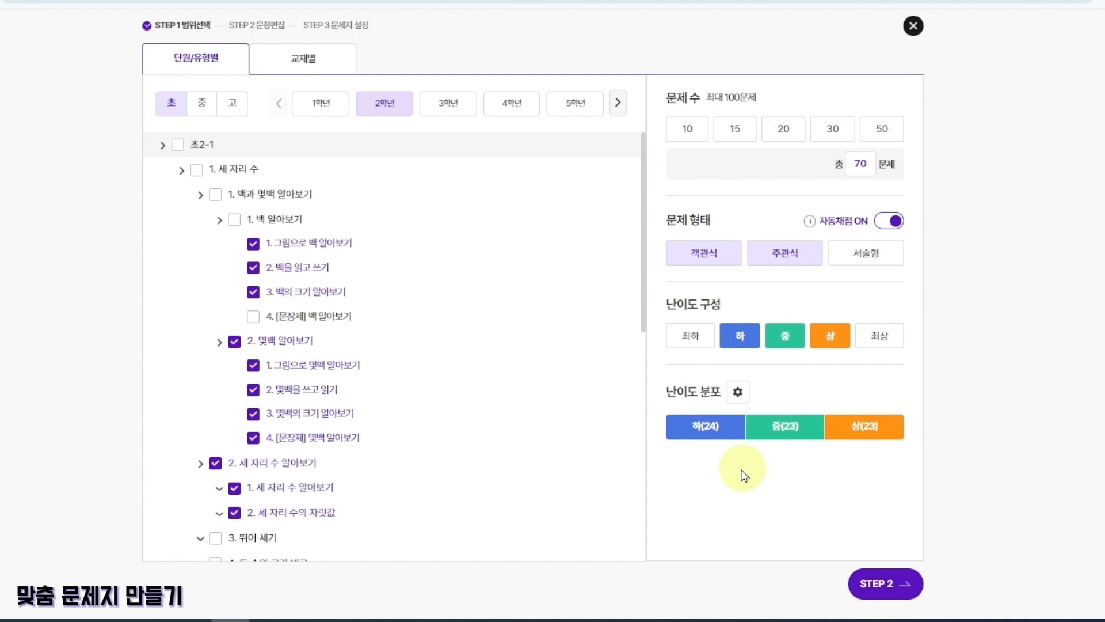
# Save the difficulty distribution for 하, 중 and 상 as it stands and proceed to question editing in STEP 2
pyautogui.click(739, 394)
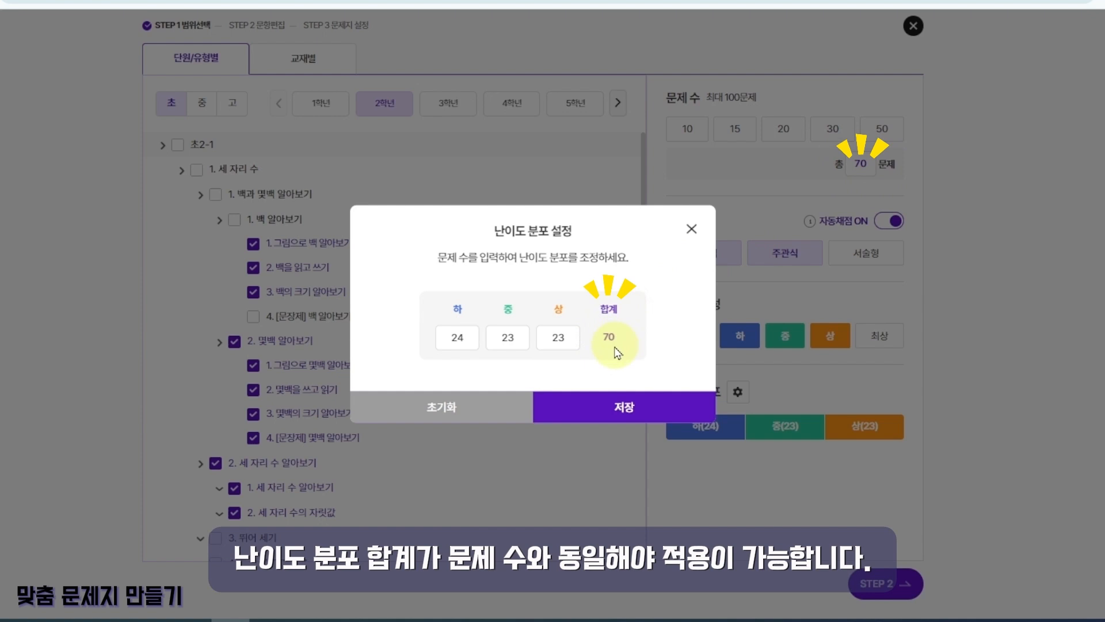
pyautogui.click(613, 397)
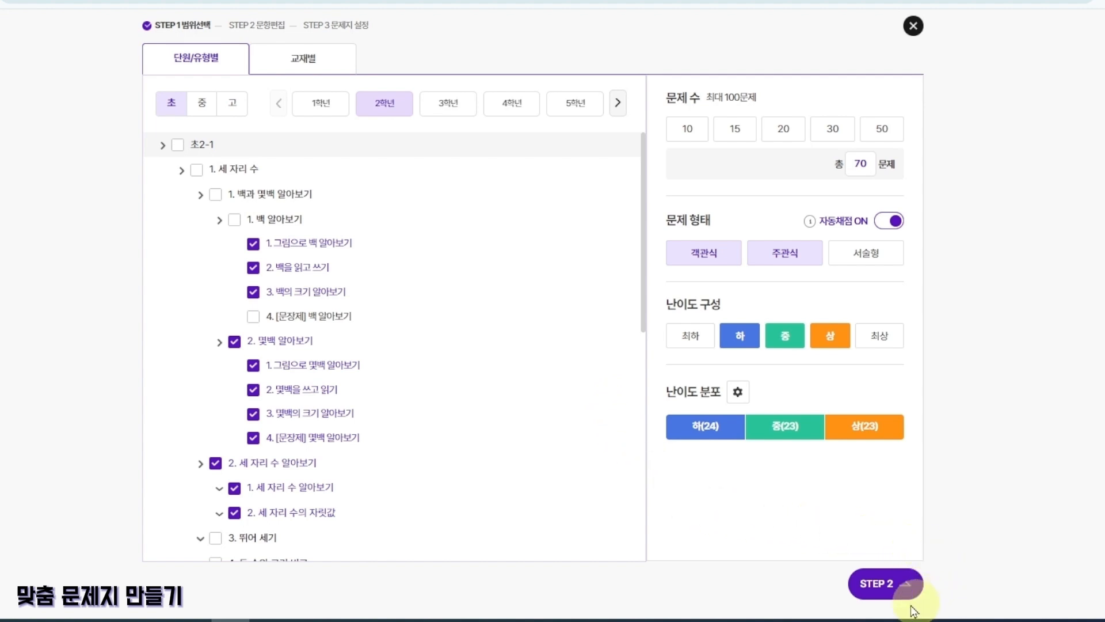
pyautogui.click(887, 589)
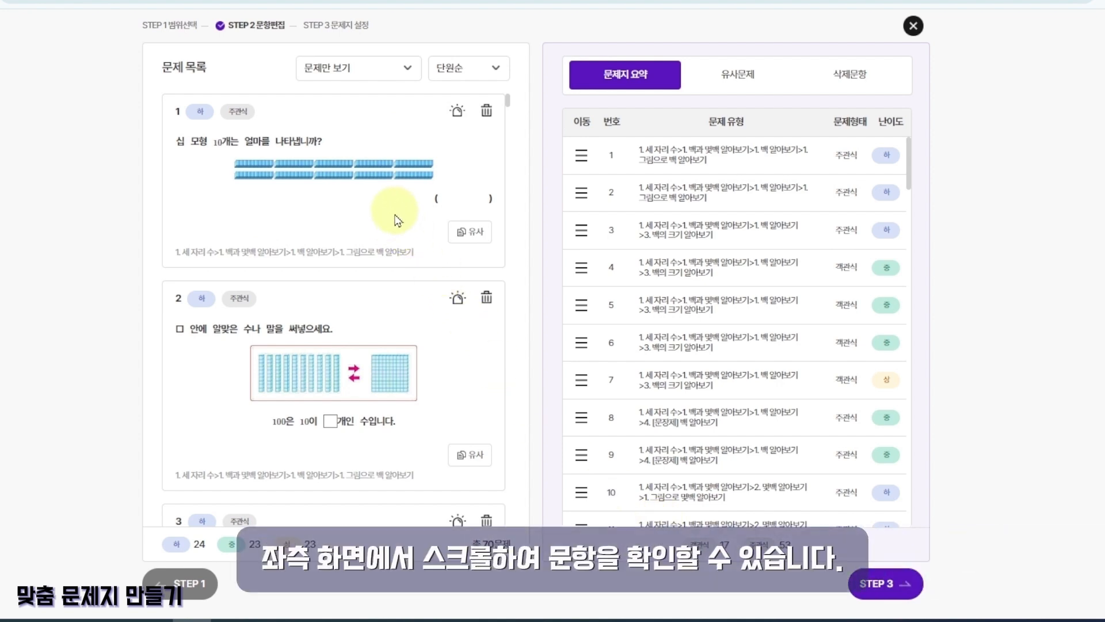
# Look through the question list and show each question with its explanation and answer (문제+해설+정답 보기)
pyautogui.scroll(-5, 397, 220)
pyautogui.scroll(3, 398, 220)
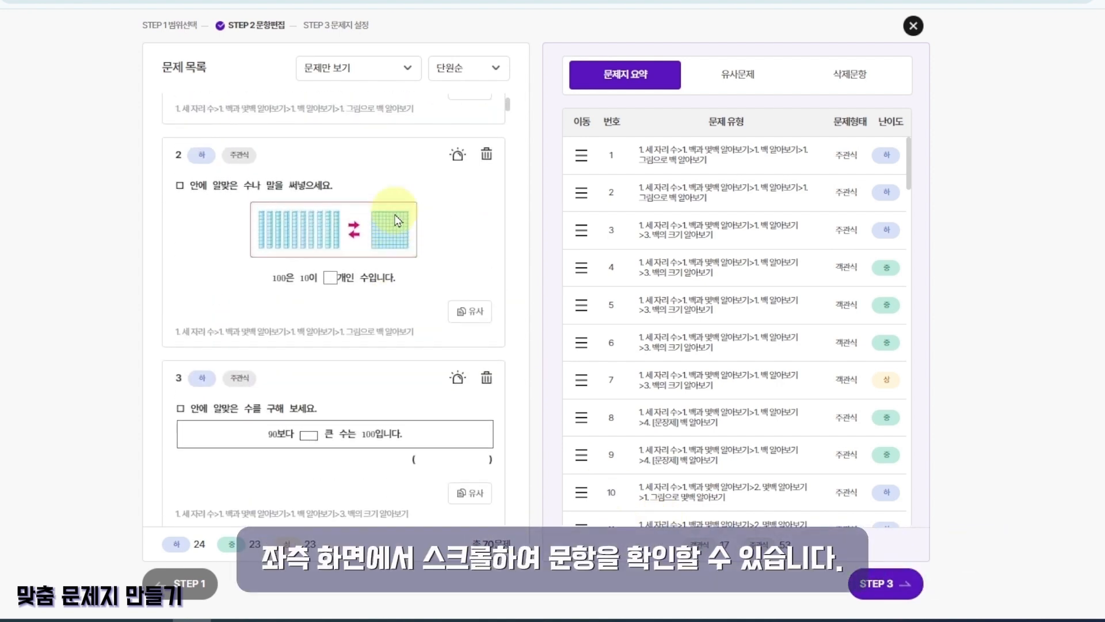
pyautogui.scroll(2, 397, 221)
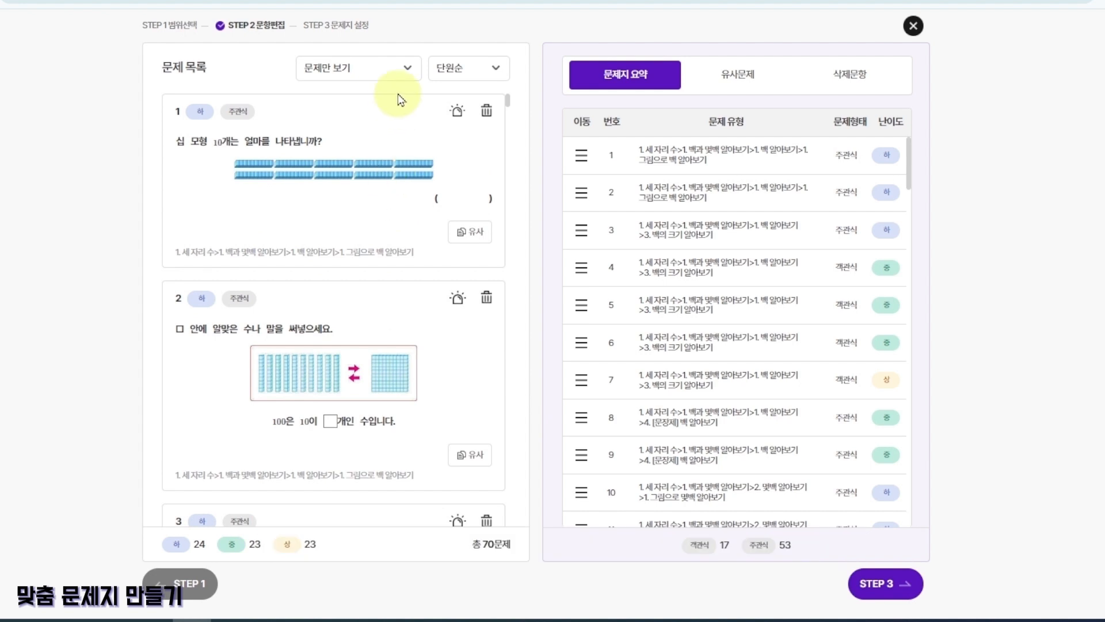
pyautogui.click(400, 76)
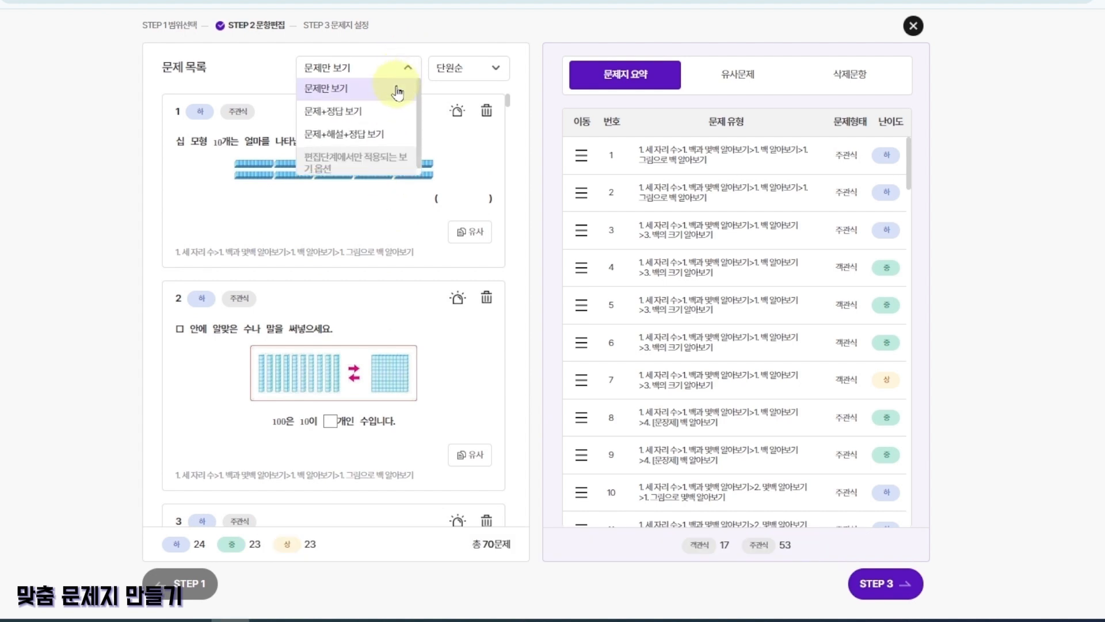
pyautogui.click(402, 136)
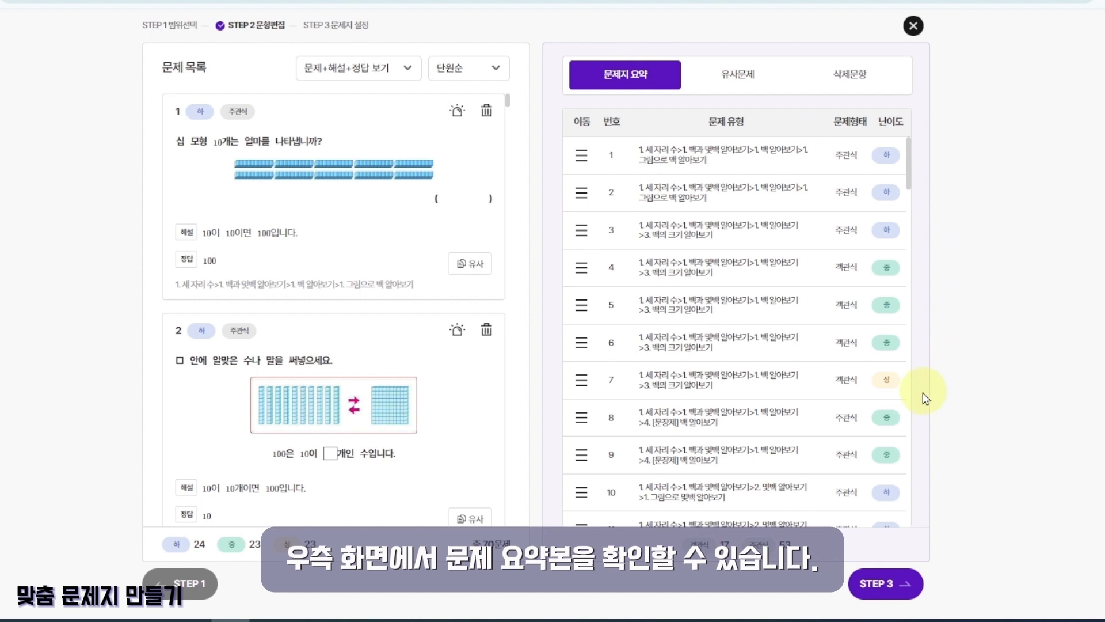
# Locate questions 3 and 5 from the worksheet summary and move question 5 to the first position
pyautogui.click(711, 237)
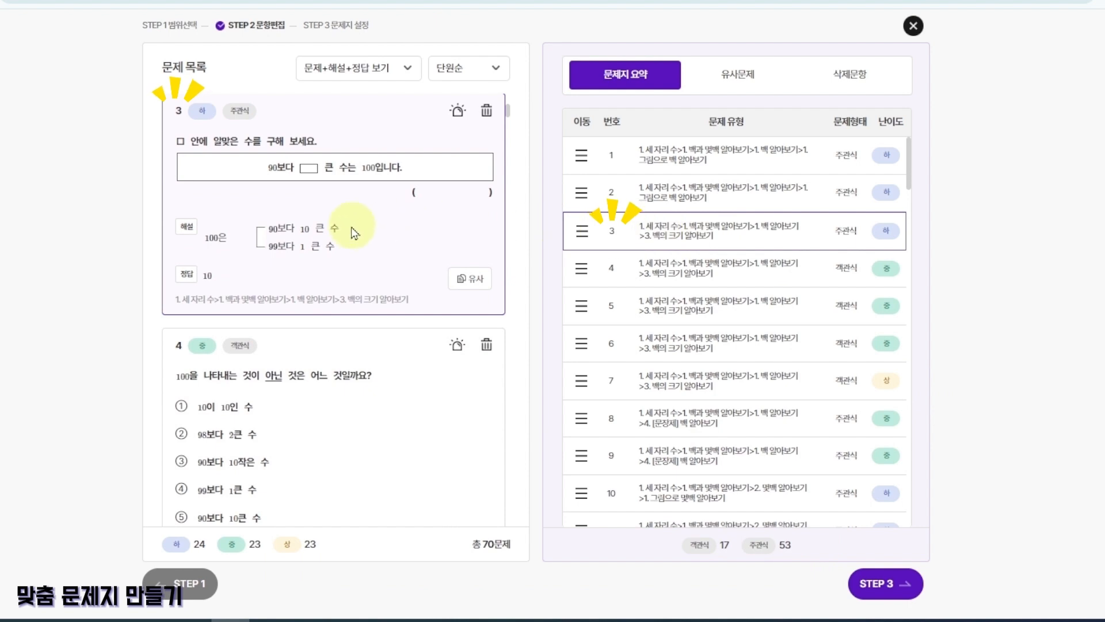
pyautogui.click(683, 308)
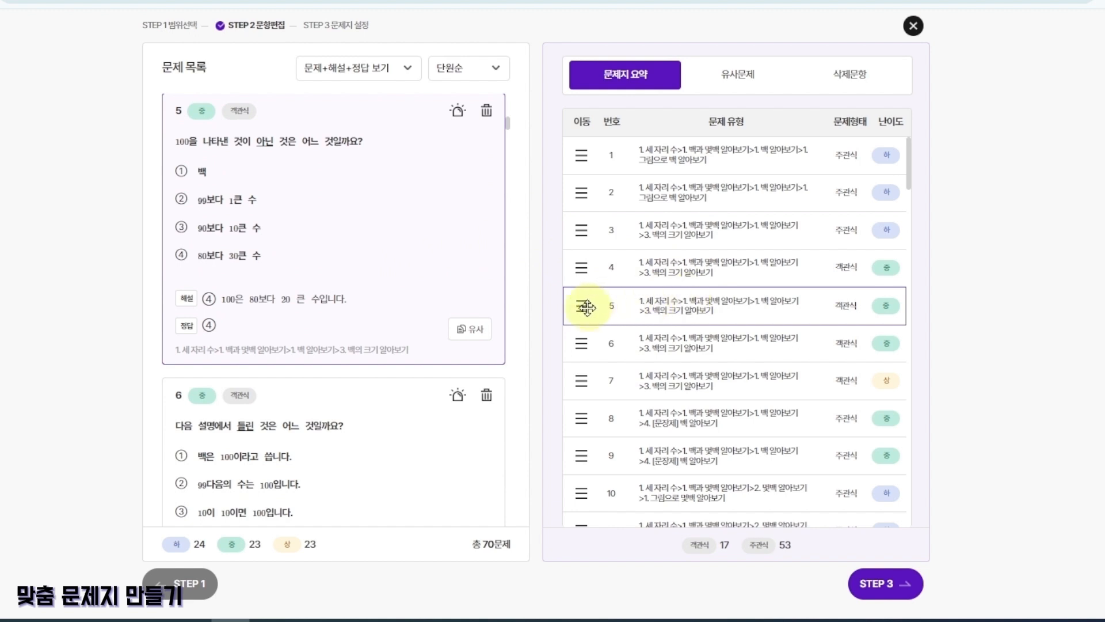
pyautogui.moveTo(586, 307); pyautogui.dragTo(585, 154)
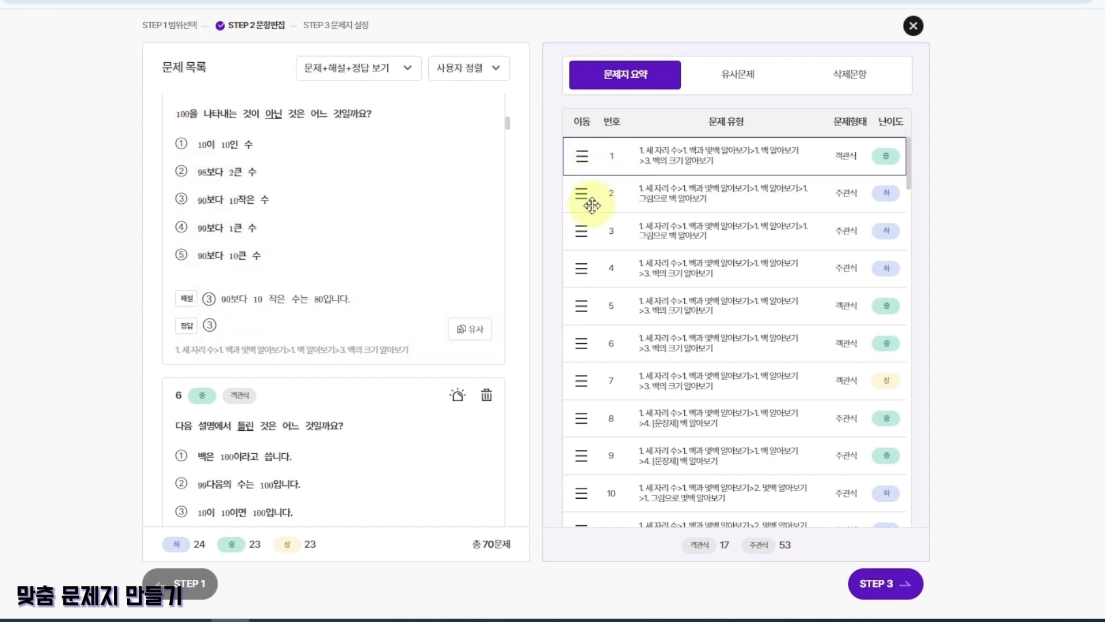
# From question 3's similar questions, add the first one to the worksheet and replace question 3 with the second one
pyautogui.scroll(6, 447, 224)
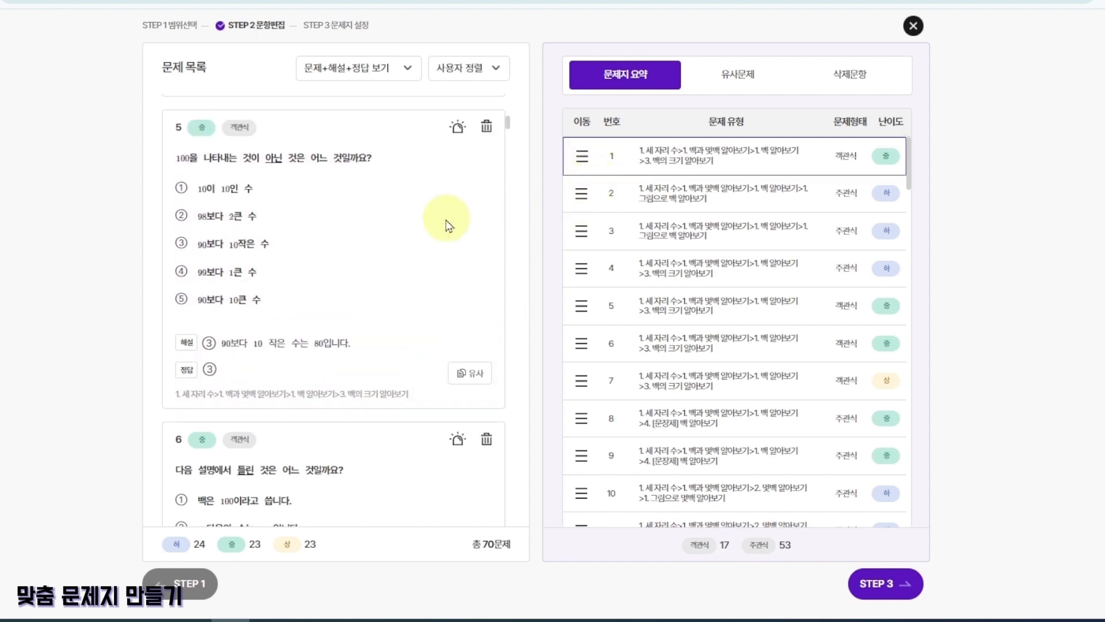
pyautogui.scroll(4, 449, 226)
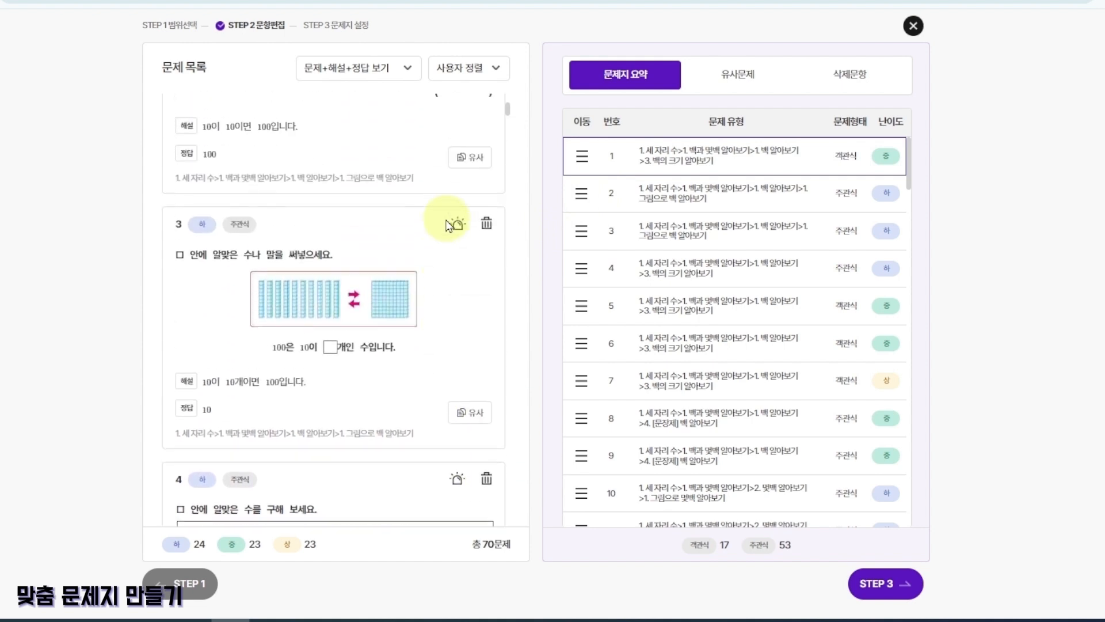
pyautogui.click(473, 412)
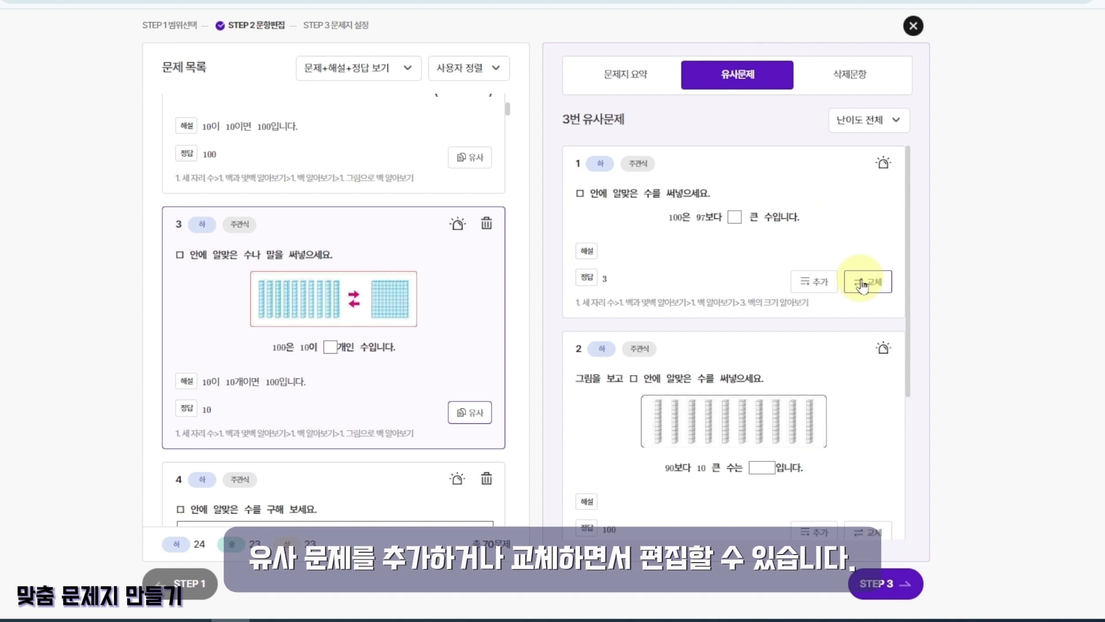
pyautogui.click(814, 281)
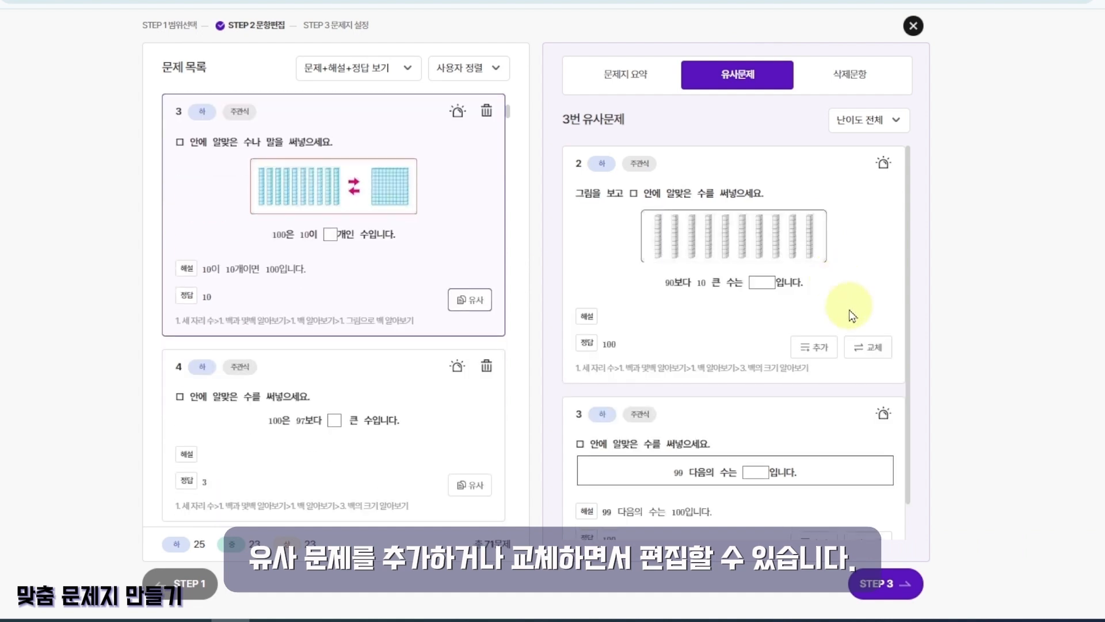
pyautogui.click(867, 351)
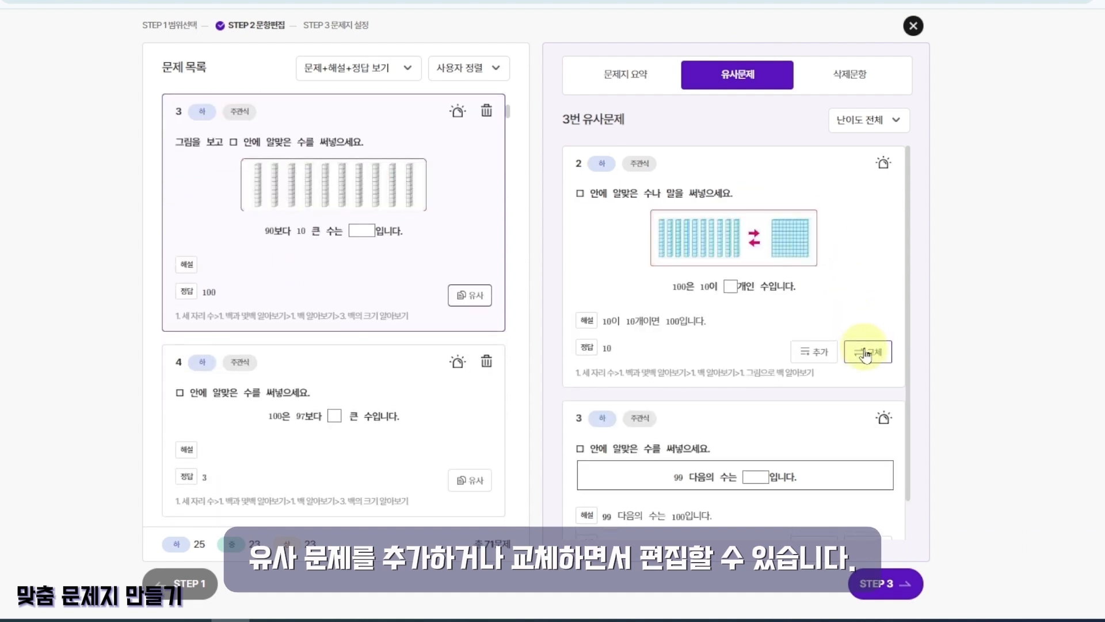
# Delete question 3 from the worksheet and view it among the deleted questions
pyautogui.scroll(1, 459, 234)
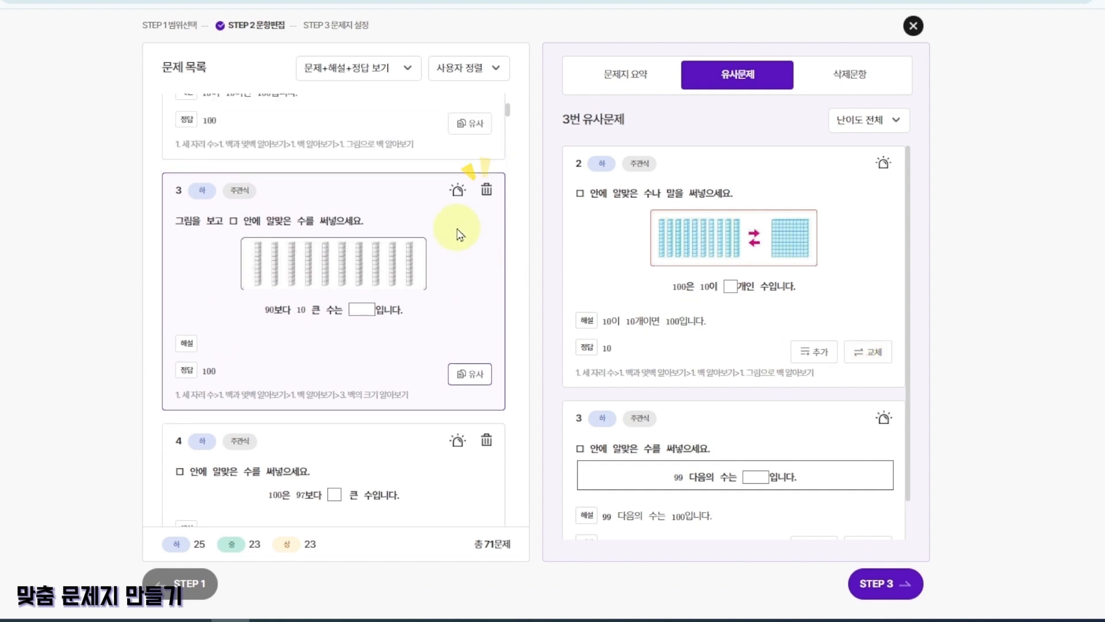
pyautogui.click(486, 192)
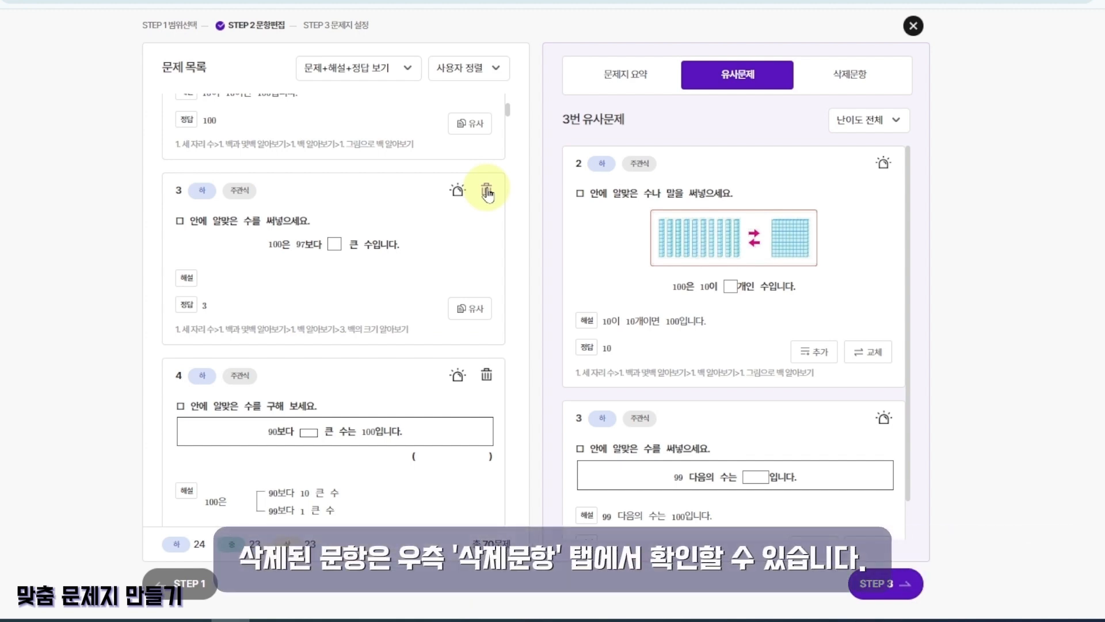
pyautogui.click(857, 84)
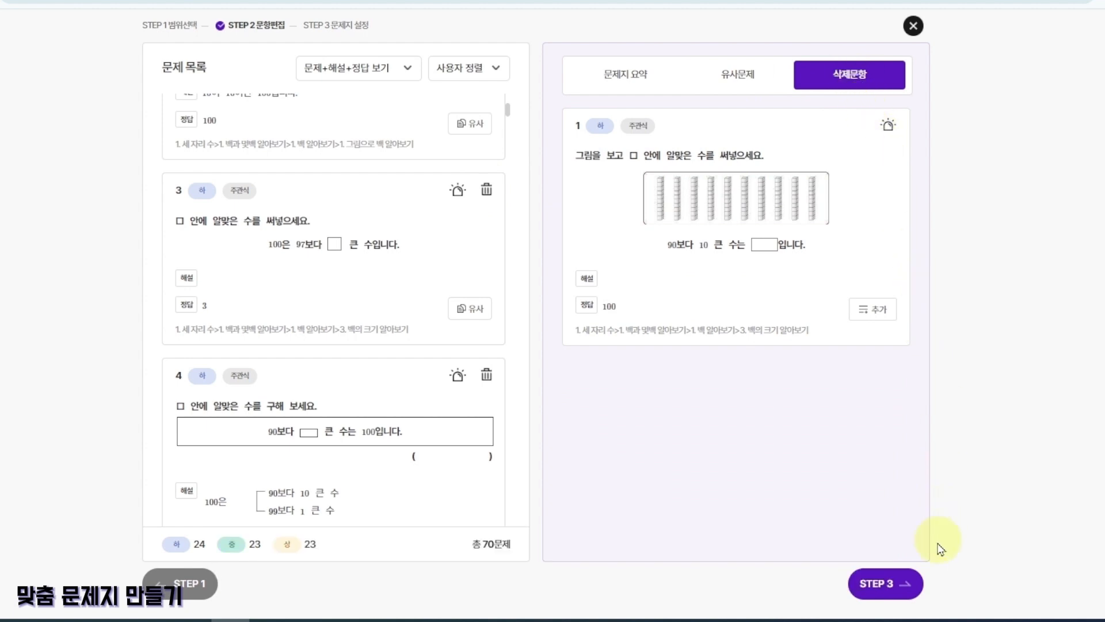
# In the STEP 3 worksheet settings, choose the 기본 type and the third template of the second set in purple
pyautogui.click(887, 593)
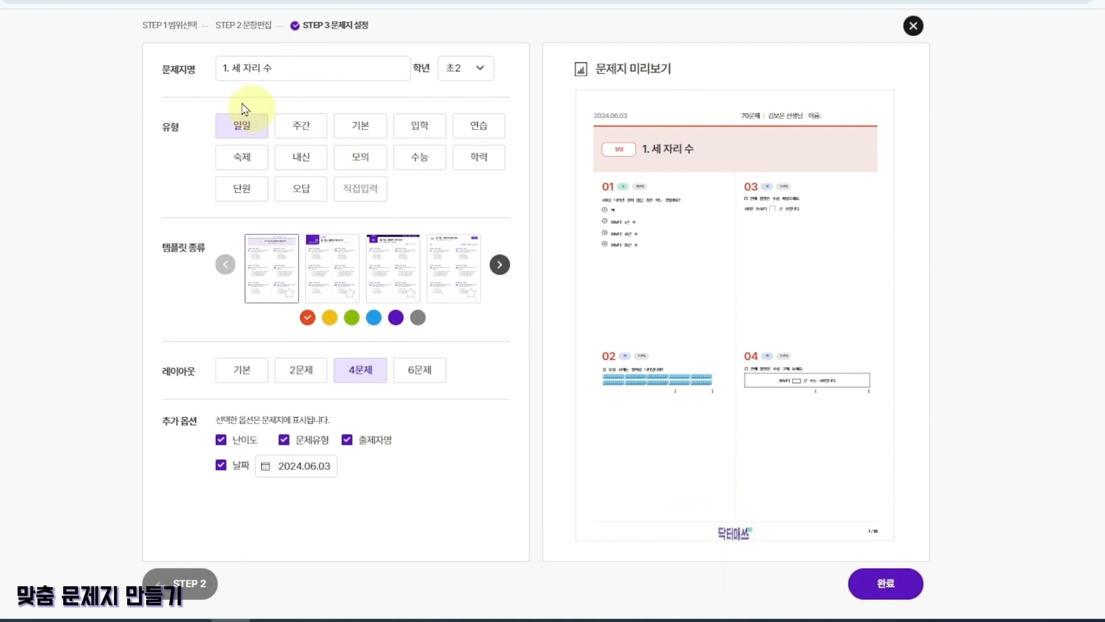
pyautogui.click(301, 126)
pyautogui.click(359, 127)
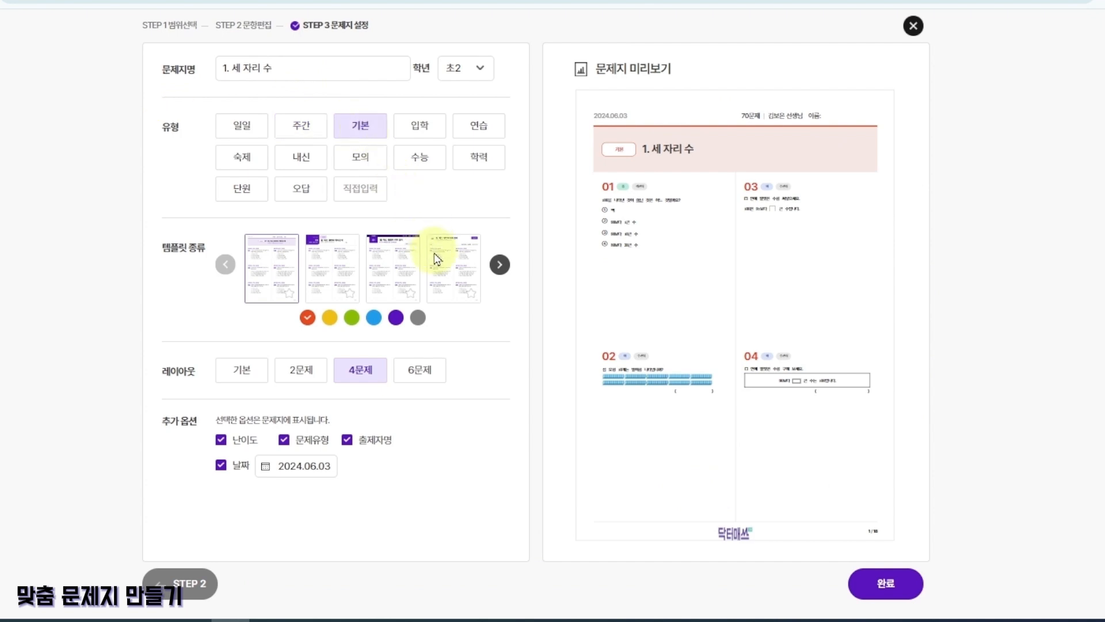
pyautogui.click(400, 284)
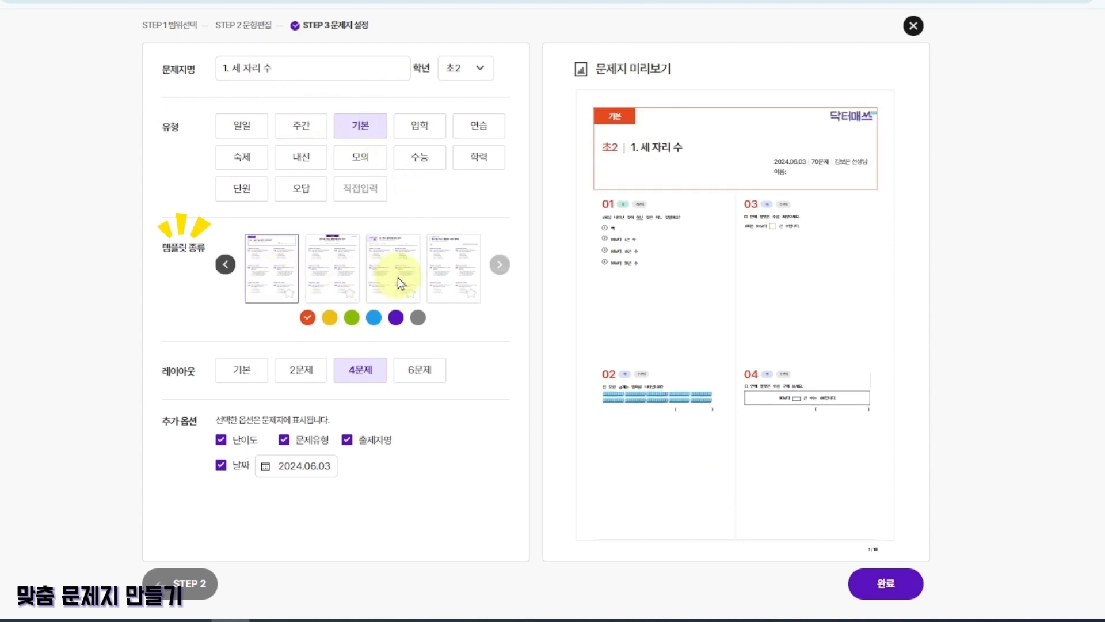
pyautogui.click(394, 318)
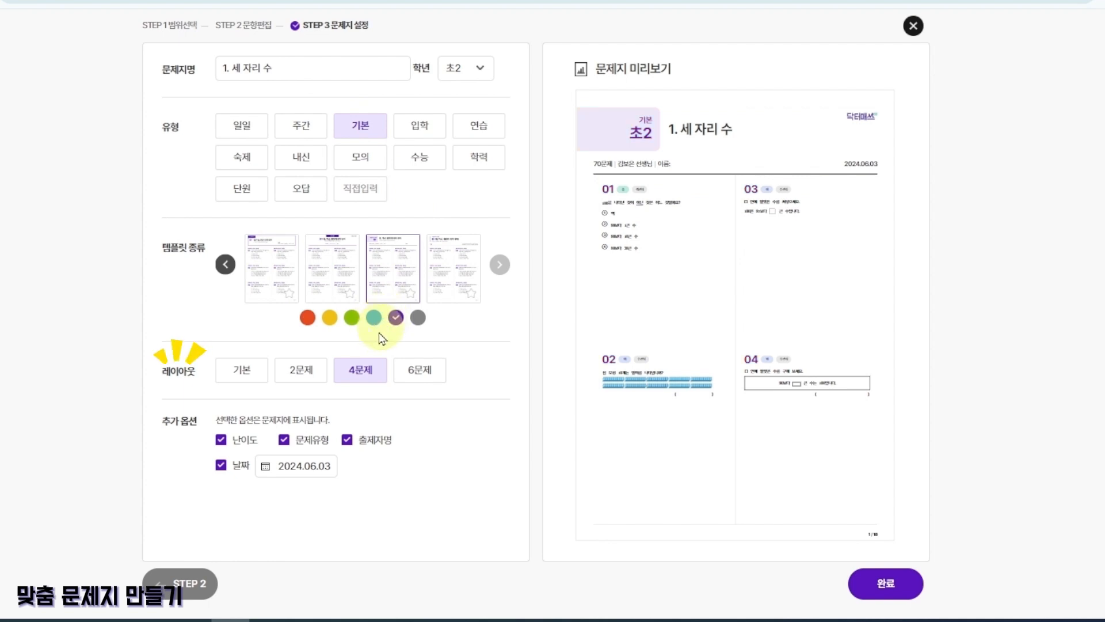
# Try the 2문제 layout and hiding 난이도 and 문제유형, returning to 4문제 with both options shown
pyautogui.click(294, 374)
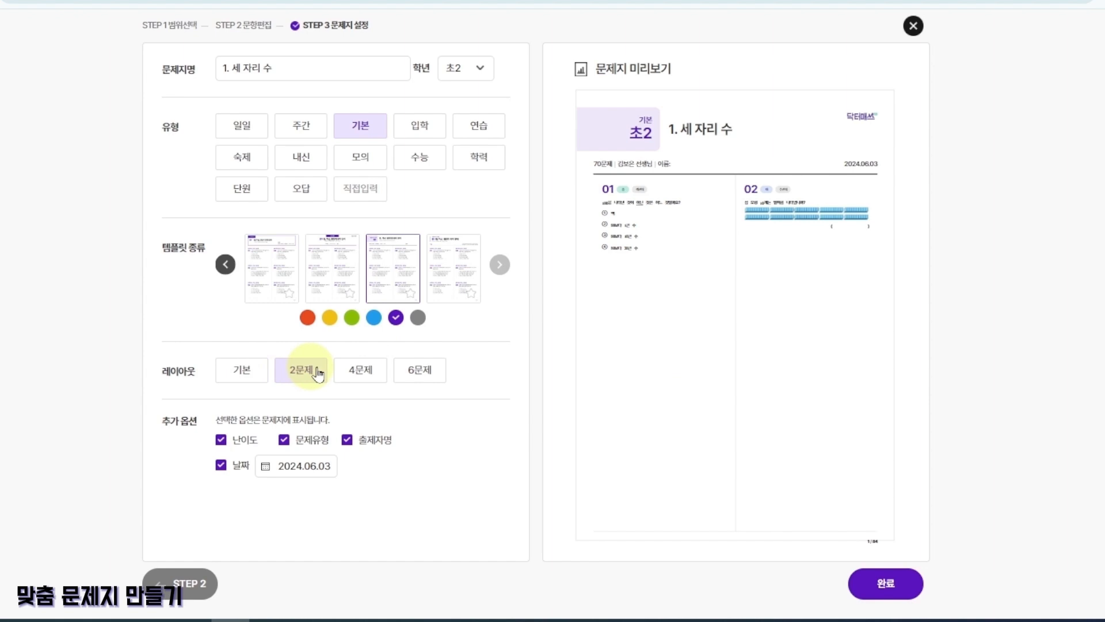
pyautogui.click(378, 374)
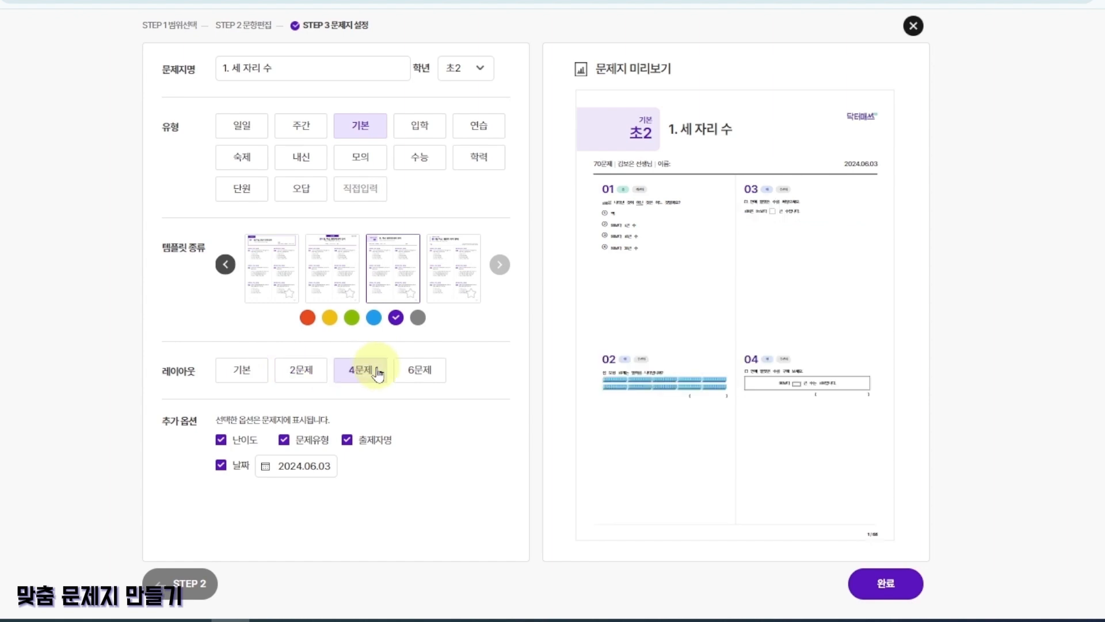
pyautogui.click(221, 441)
pyautogui.click(284, 441)
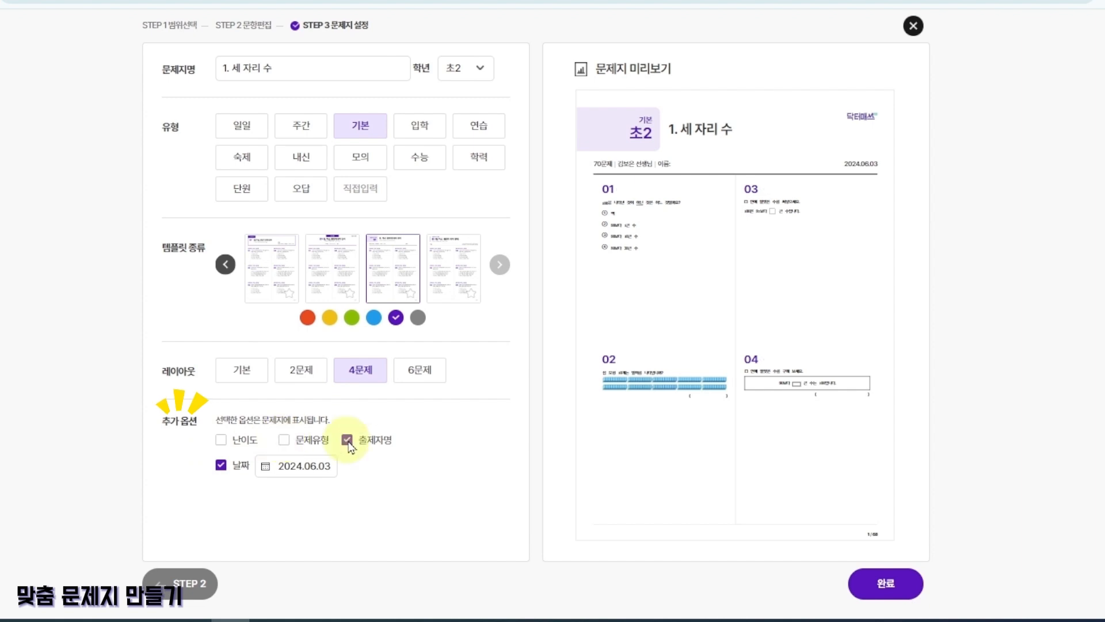
pyautogui.click(284, 441)
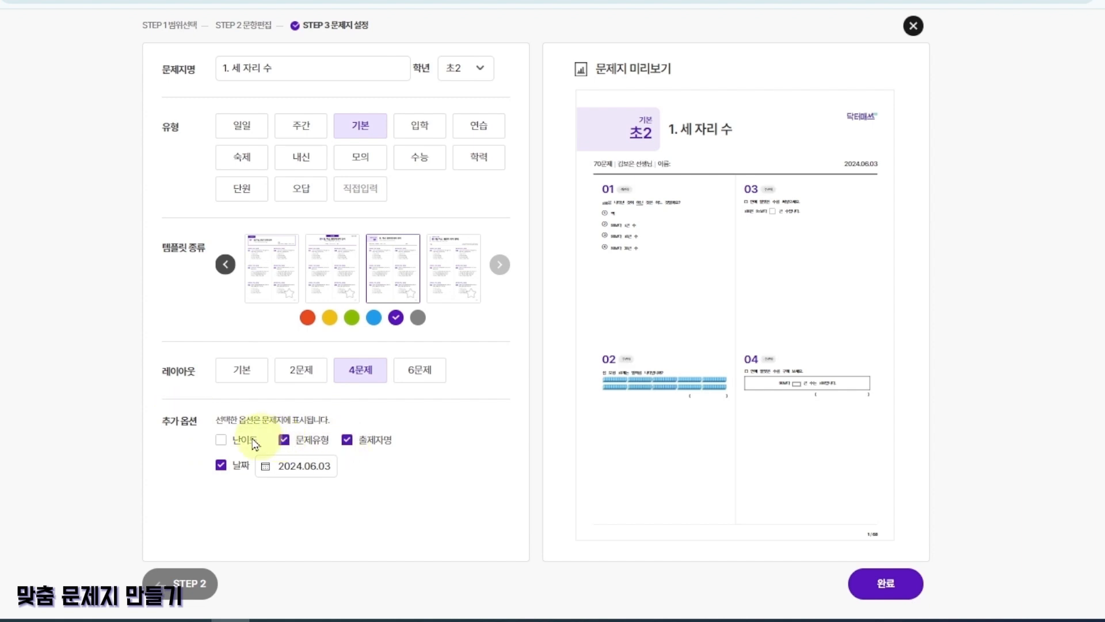
pyautogui.click(221, 441)
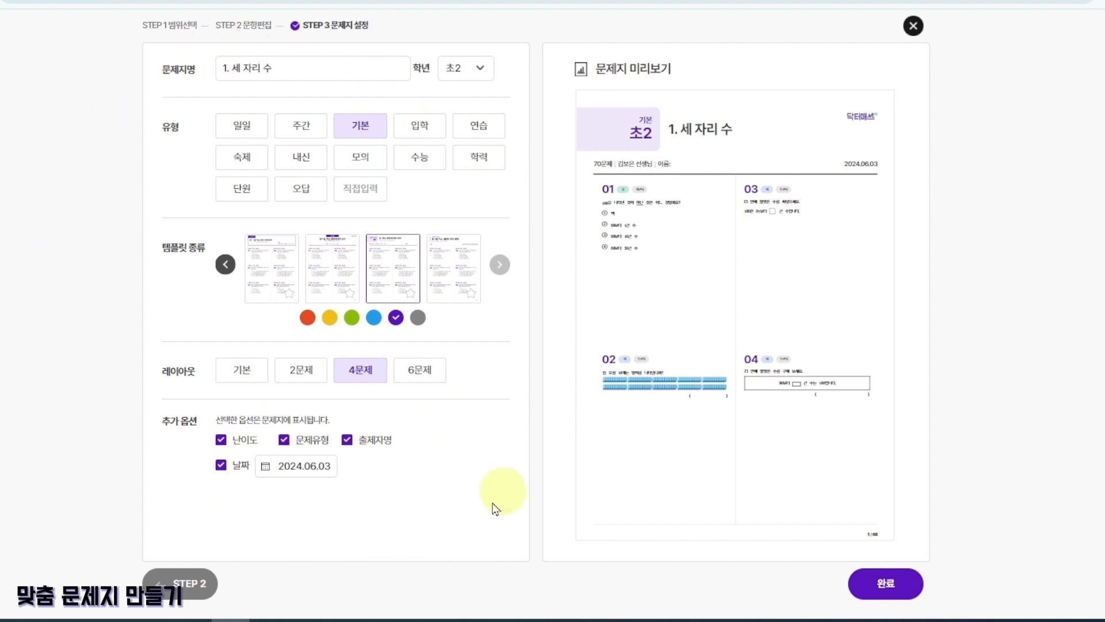
# Complete the worksheet and confirm its creation
pyautogui.click(893, 584)
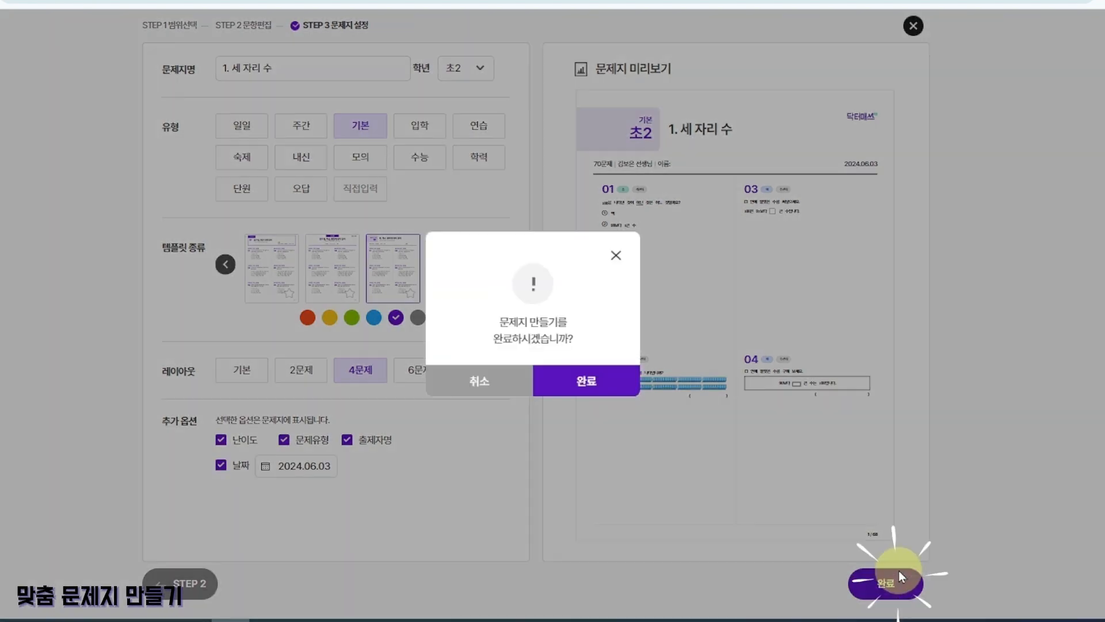
pyautogui.click(602, 387)
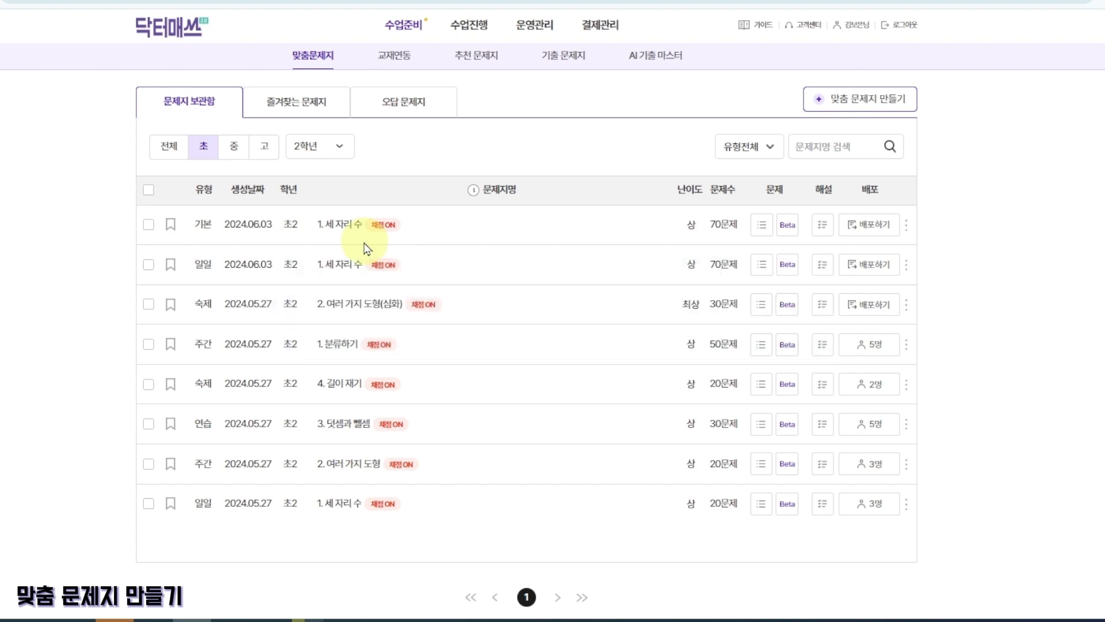
# Start a new custom worksheet from 맞춤문제지 and switch the range selection to 교재별
pyautogui.click(400, 30)
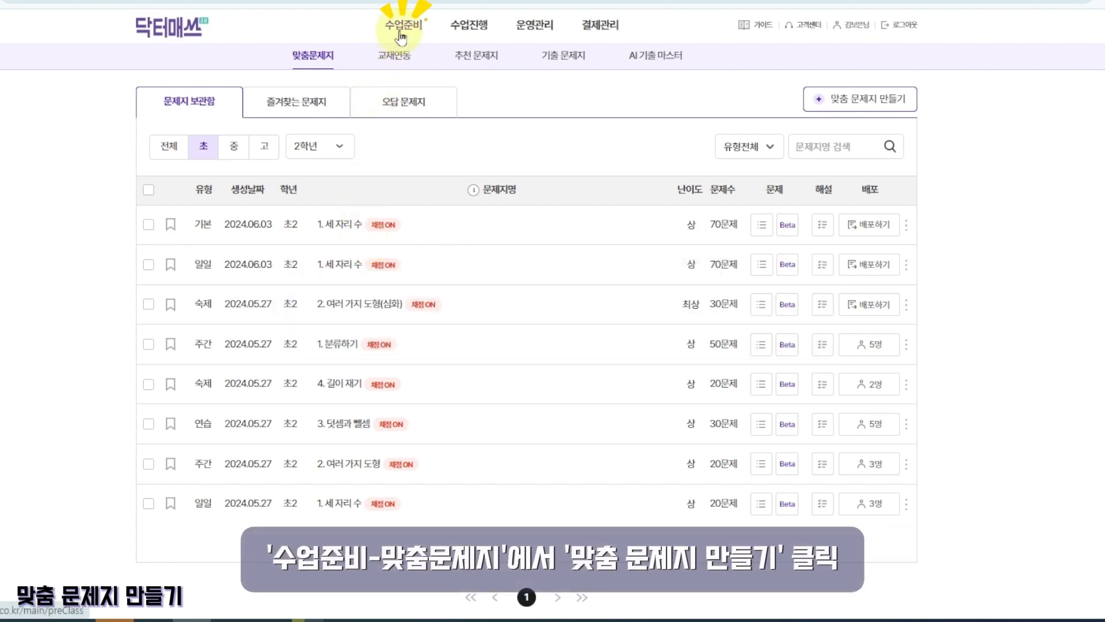
pyautogui.click(332, 60)
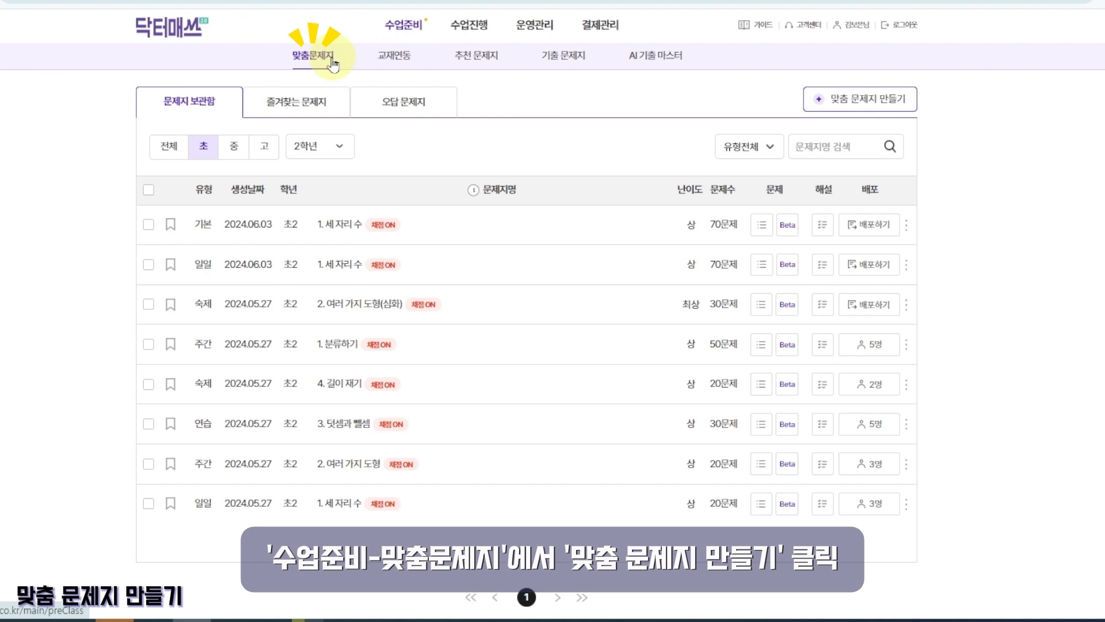
pyautogui.click(858, 110)
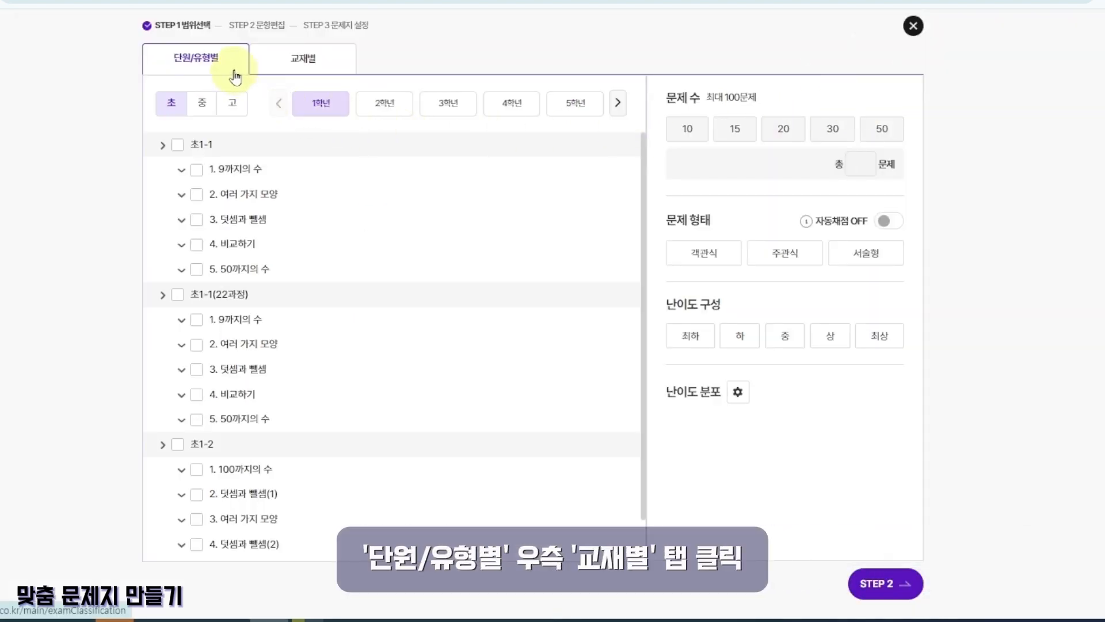
pyautogui.click(304, 73)
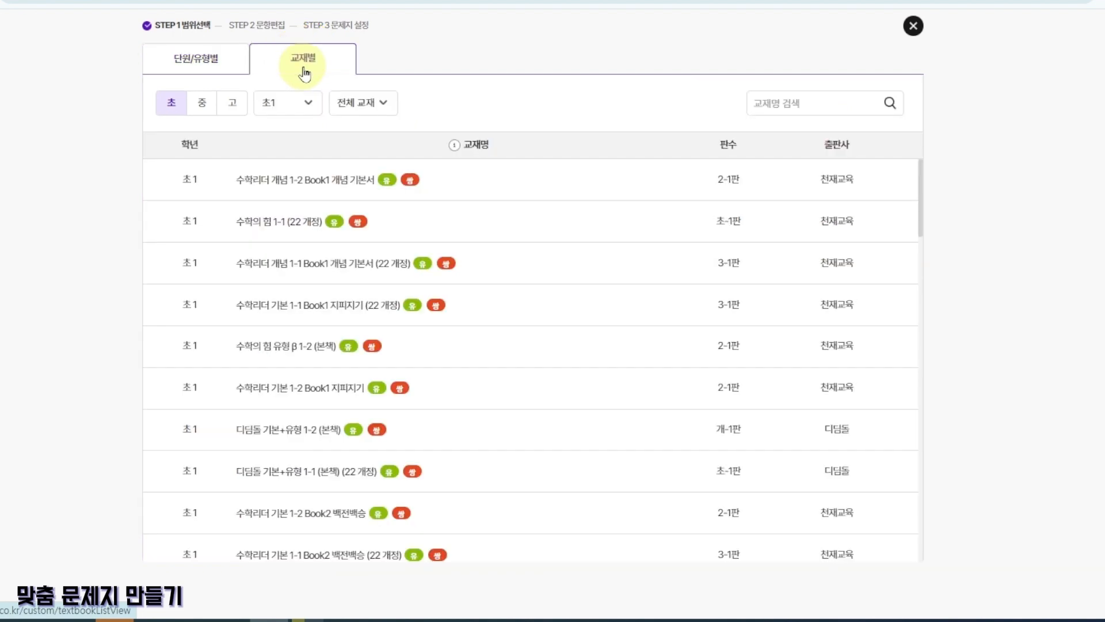
# Filter the textbooks to 초4 and 시중 교재, and open 쎈 초등 수학 4-1
pyautogui.click(302, 104)
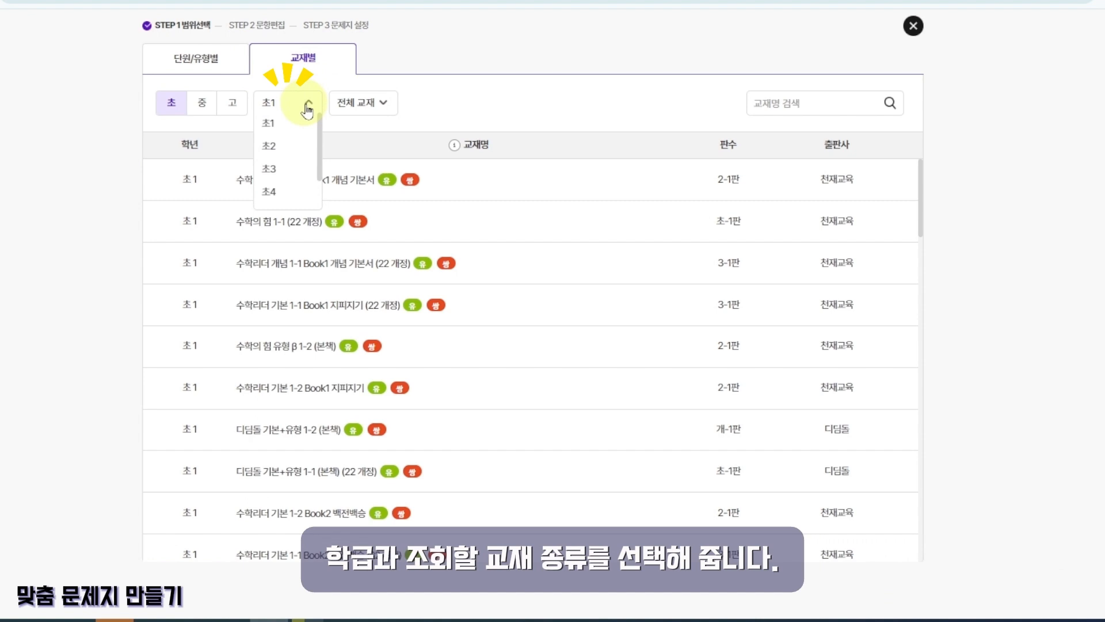
pyautogui.click(296, 190)
pyautogui.click(369, 105)
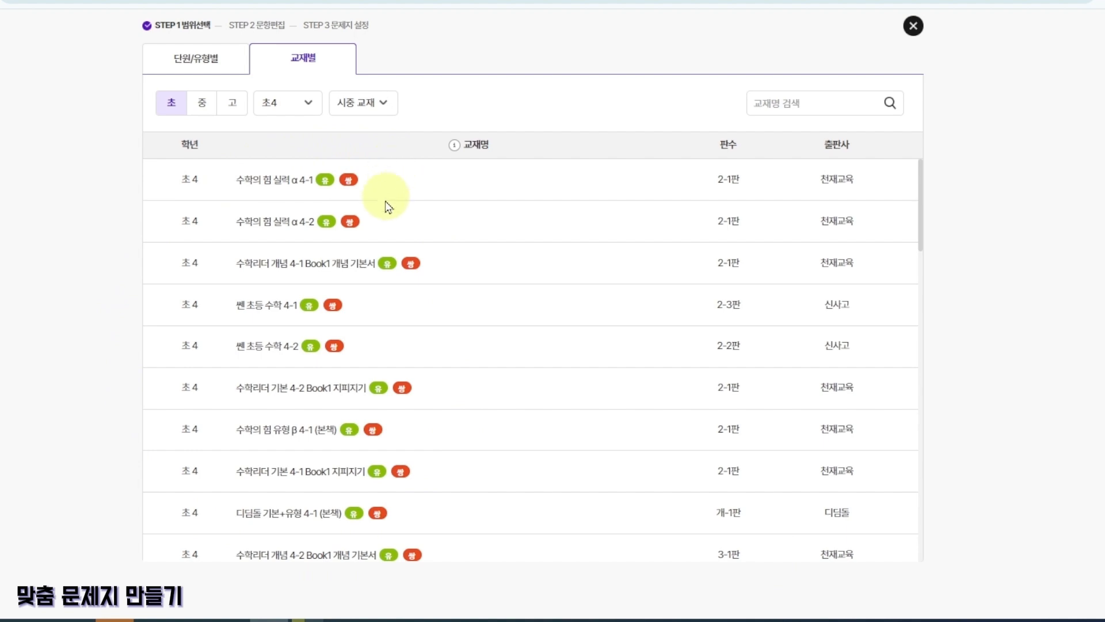
pyautogui.click(280, 313)
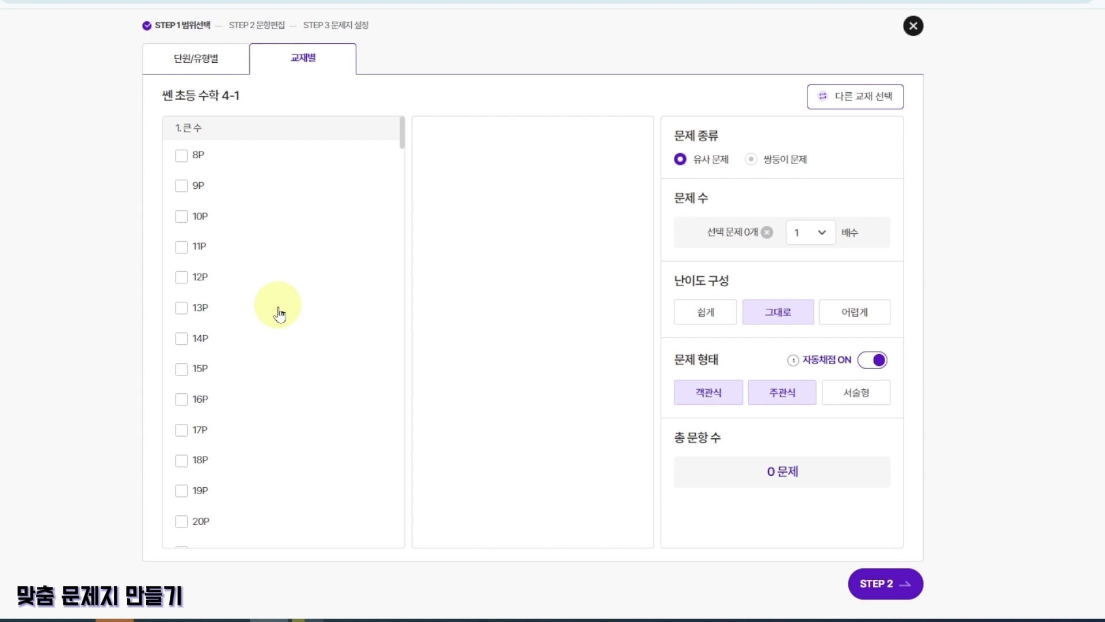
# Select textbook pages 8P through 12P in the 1. 큰 수 unit
pyautogui.click(181, 155)
pyautogui.click(181, 185)
pyautogui.click(181, 217)
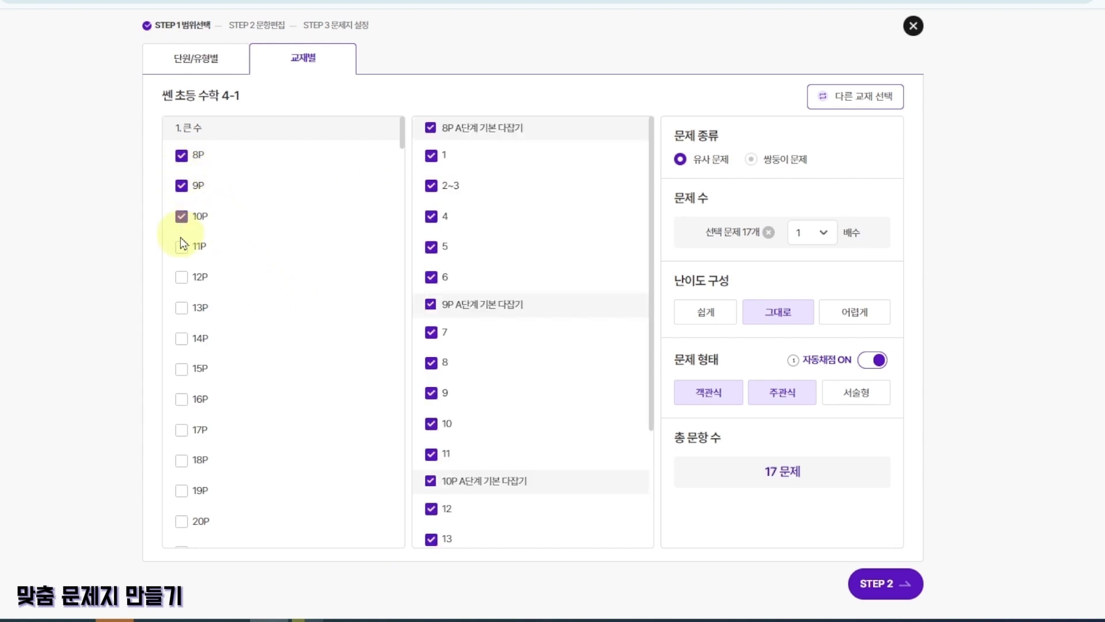
pyautogui.click(181, 246)
pyautogui.click(181, 277)
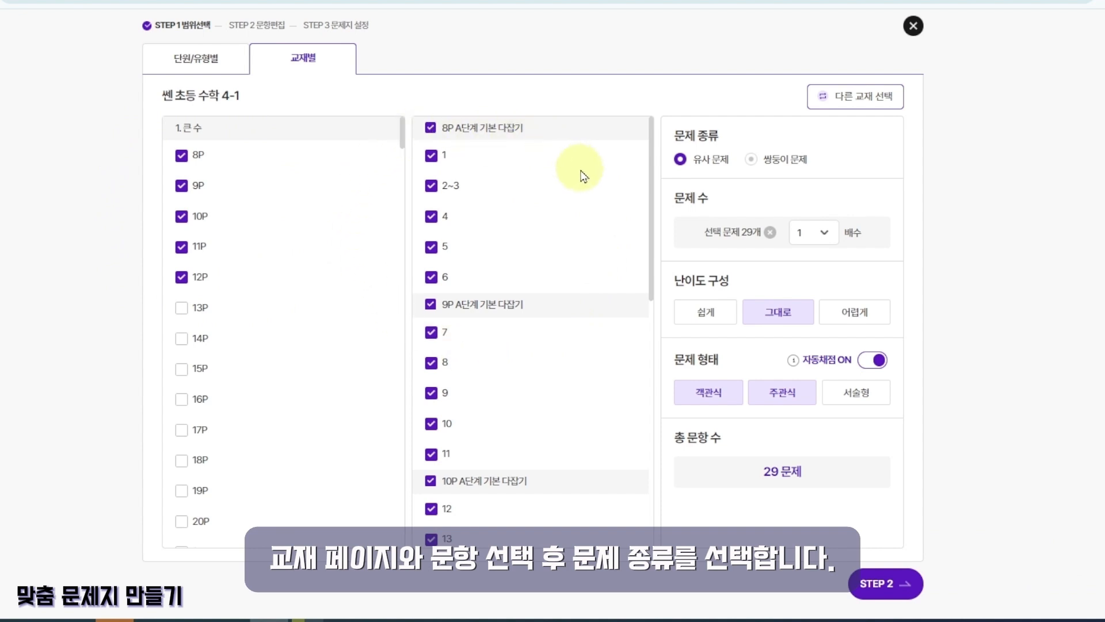
# Compare the two problem types, settle on 유사 문제, and set the question count to 3배수
pyautogui.click(704, 170)
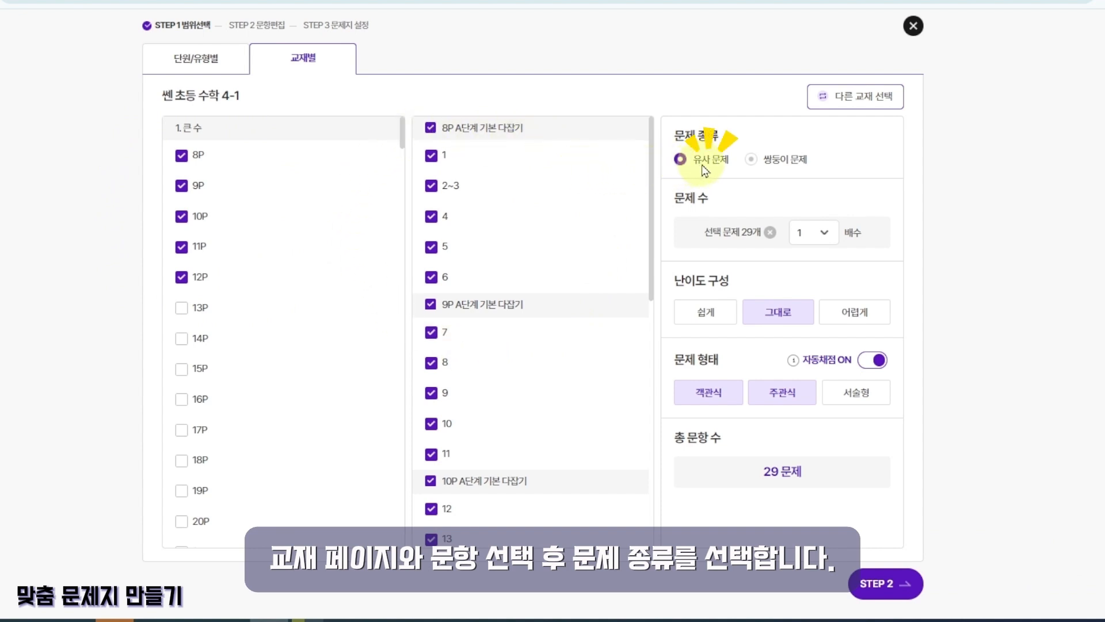
pyautogui.click(805, 167)
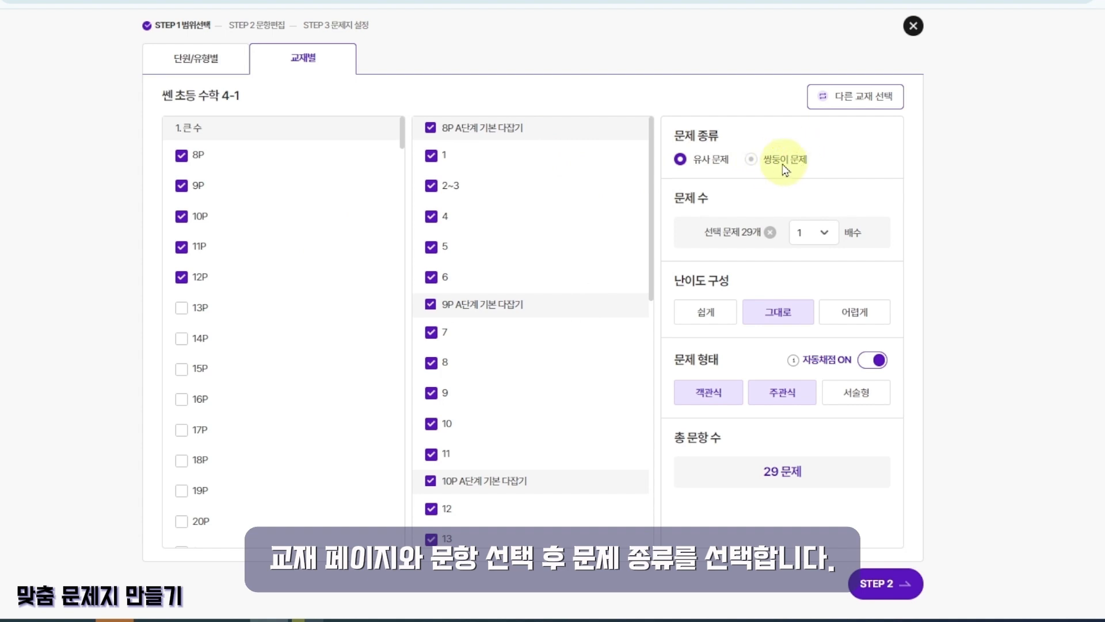
pyautogui.click(752, 160)
pyautogui.click(681, 159)
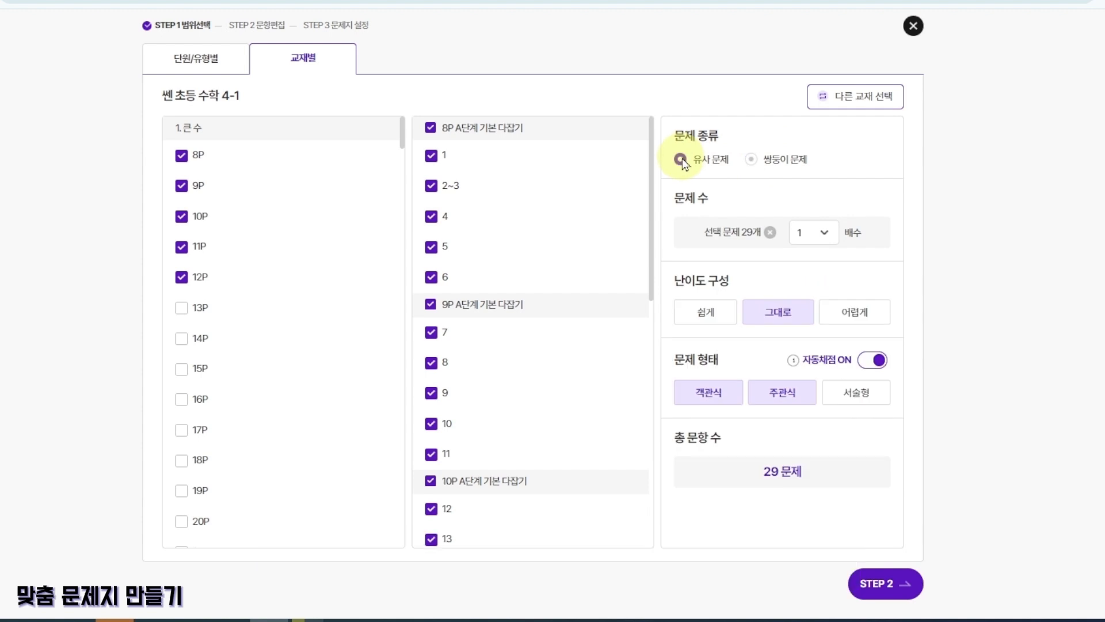
pyautogui.click(818, 241)
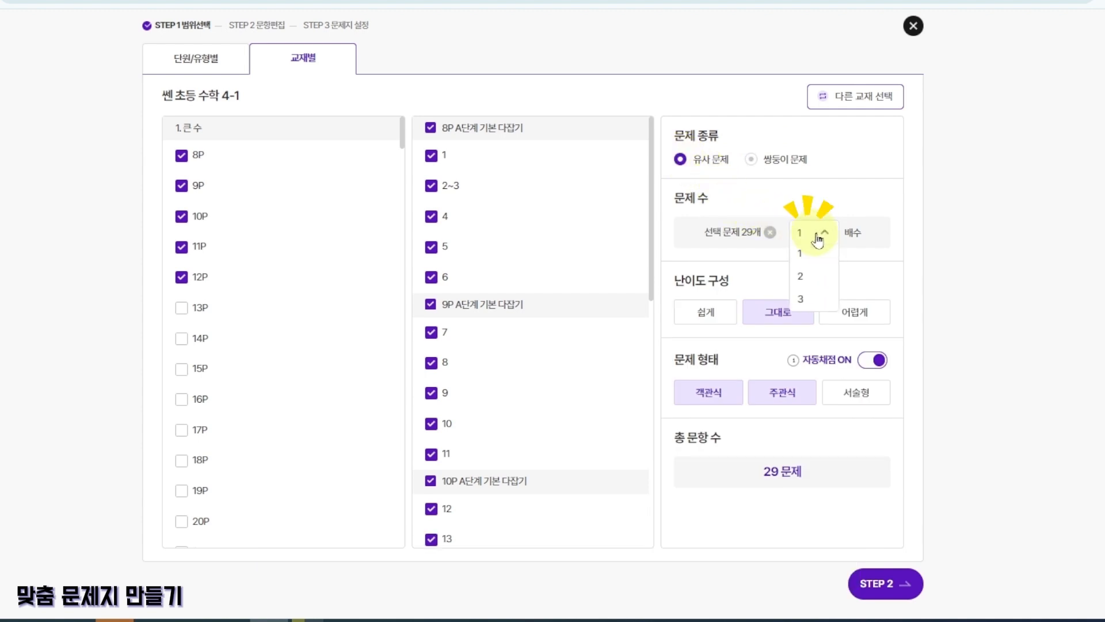
pyautogui.click(820, 298)
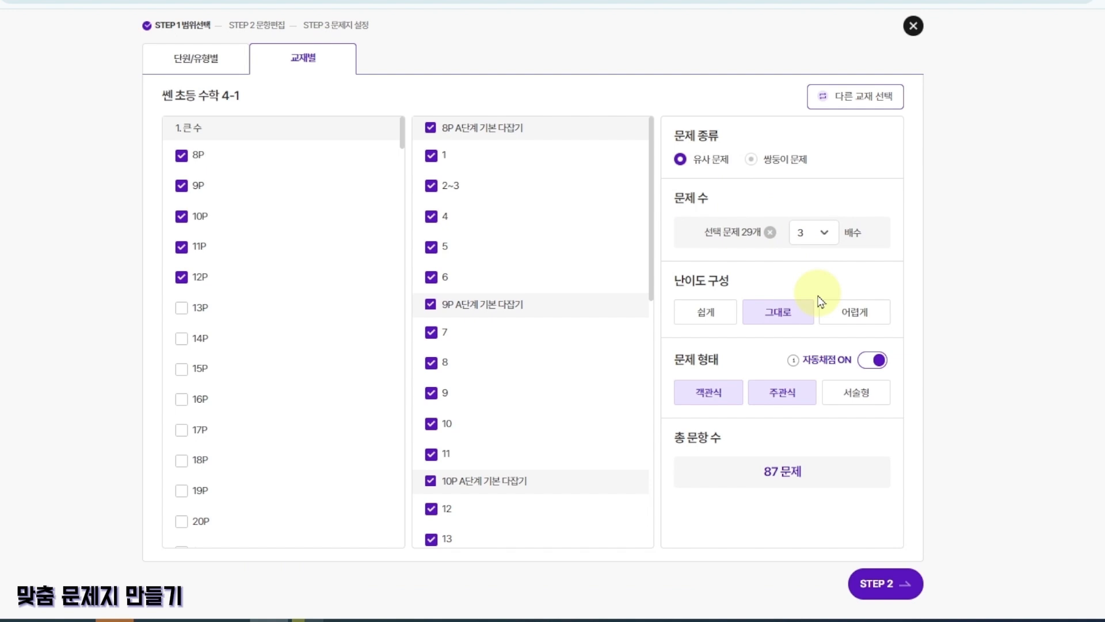
# Try the 어렵게 difficulty and the 서술형 question format, returning to 그대로 with 서술형 excluded
pyautogui.click(725, 320)
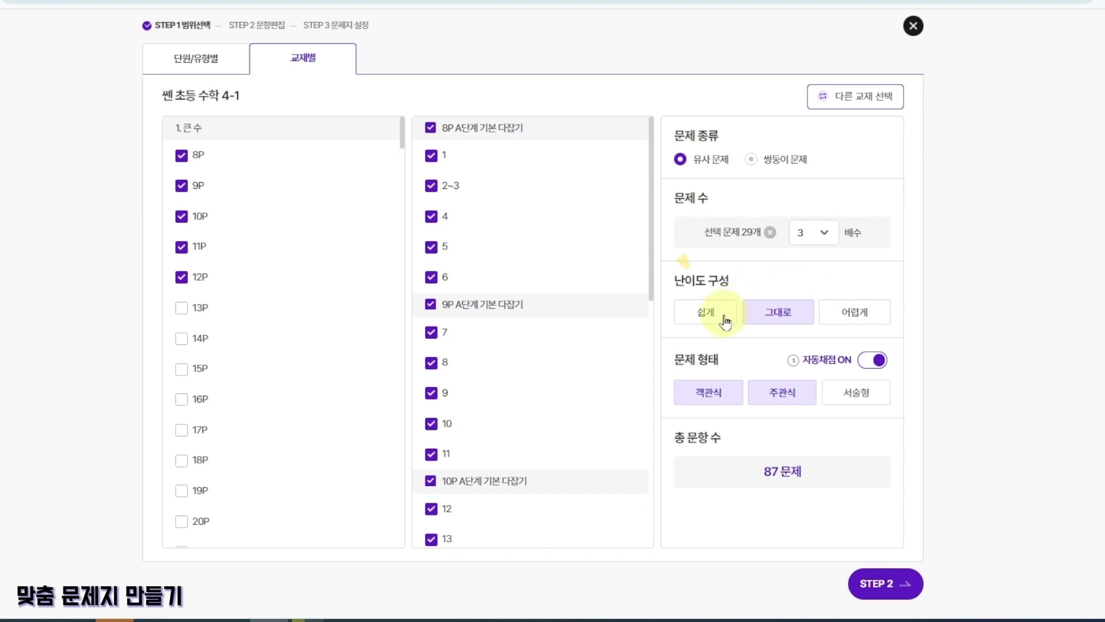
pyautogui.click(795, 318)
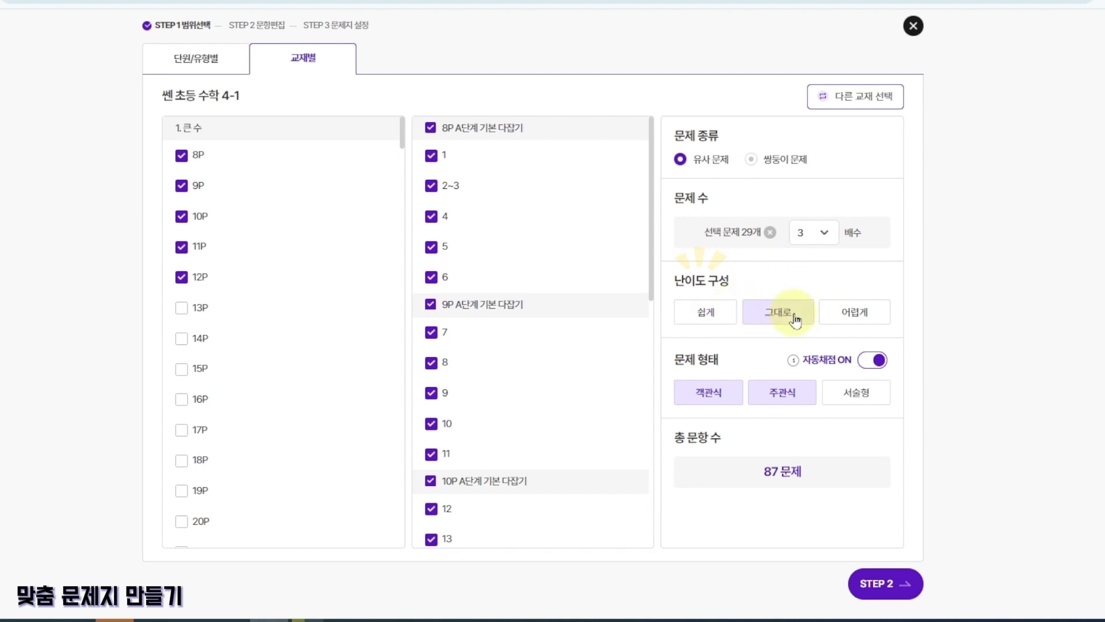
pyautogui.click(863, 314)
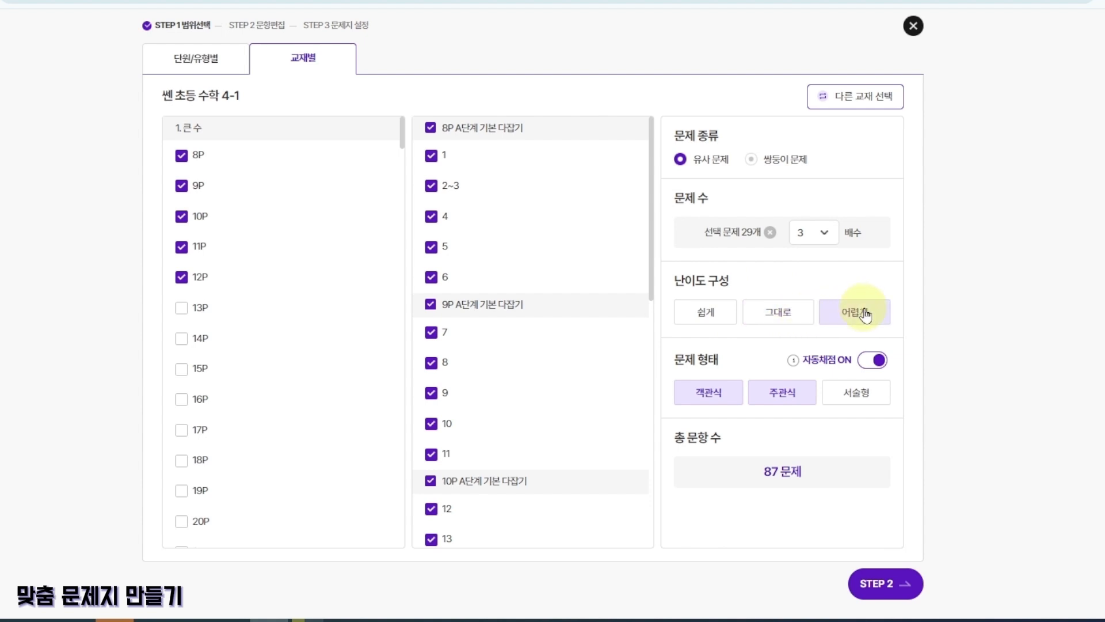
pyautogui.click(783, 318)
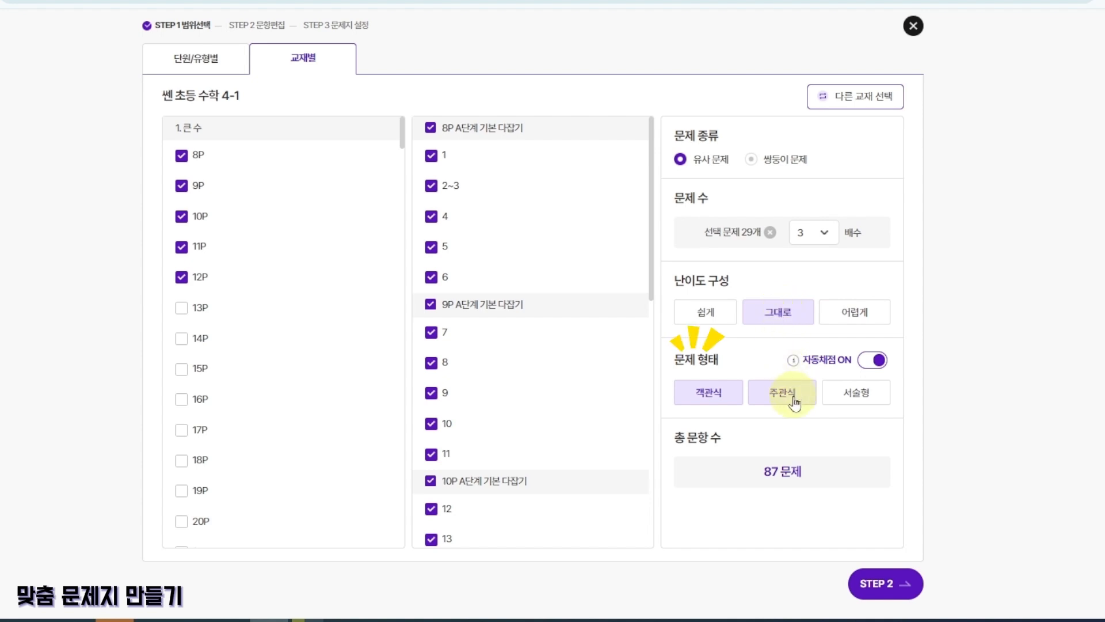
pyautogui.click(863, 396)
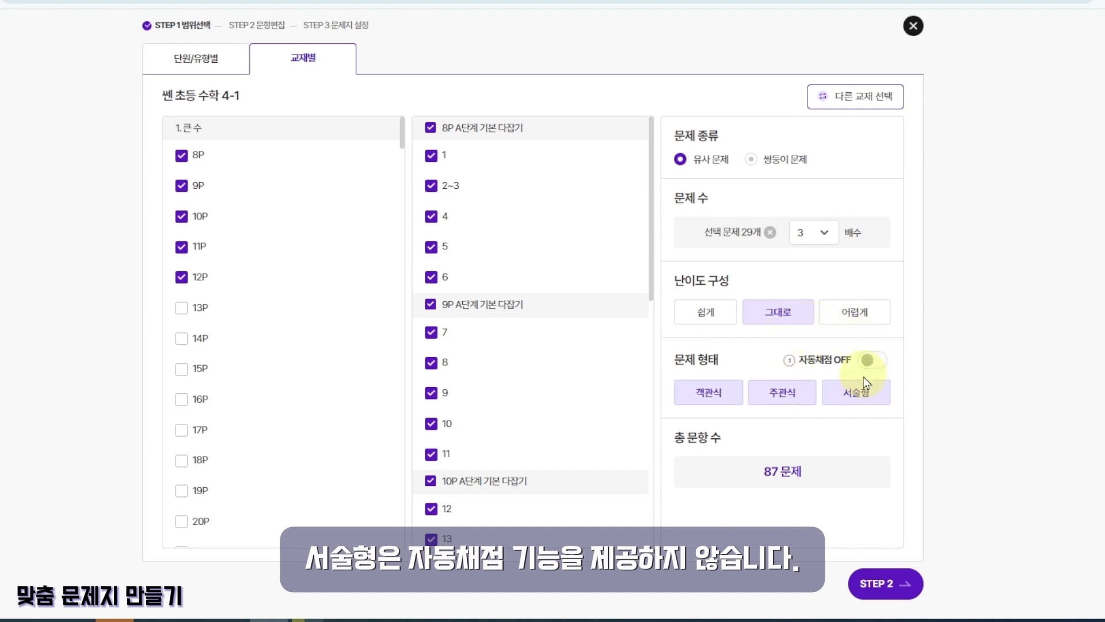
pyautogui.click(861, 397)
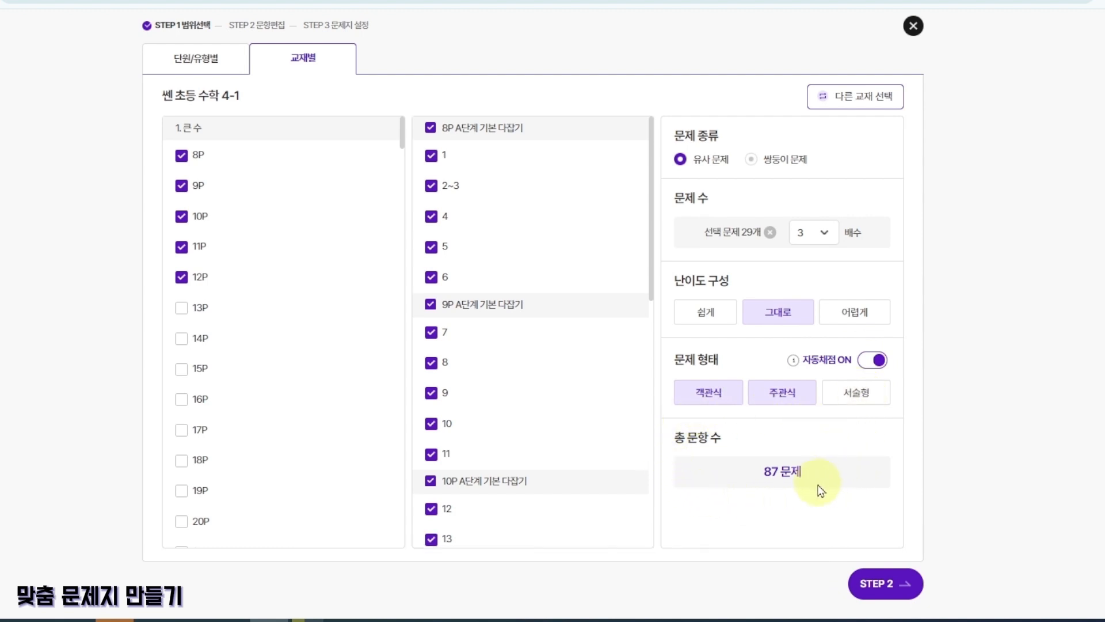
# Proceed through STEP 2 and STEP 3 with the default settings and complete the worksheet
pyautogui.click(895, 587)
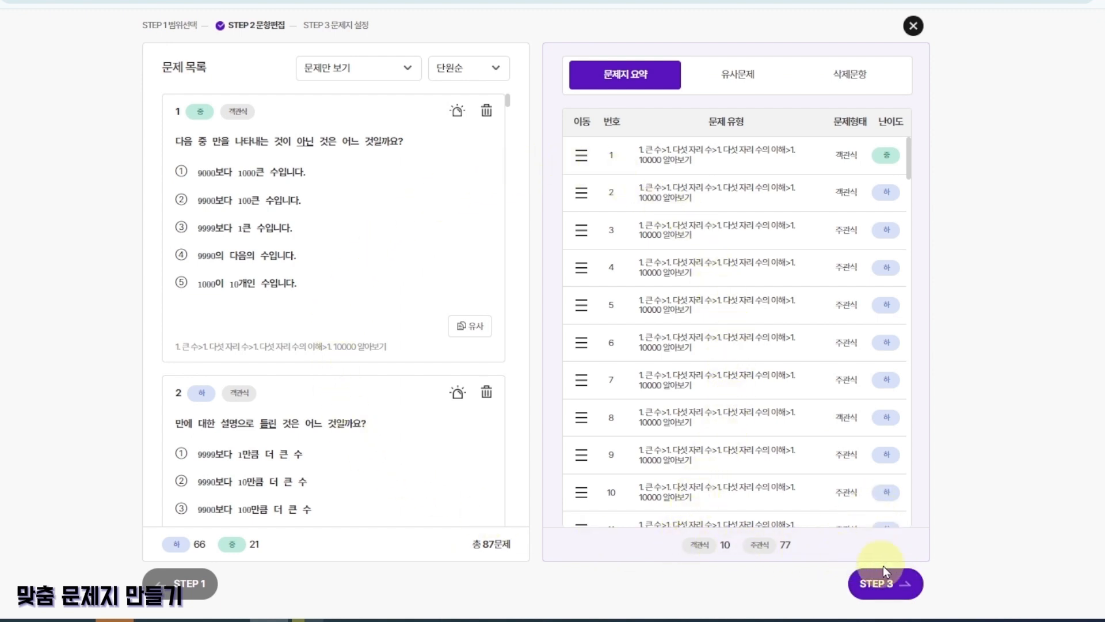
pyautogui.click(894, 587)
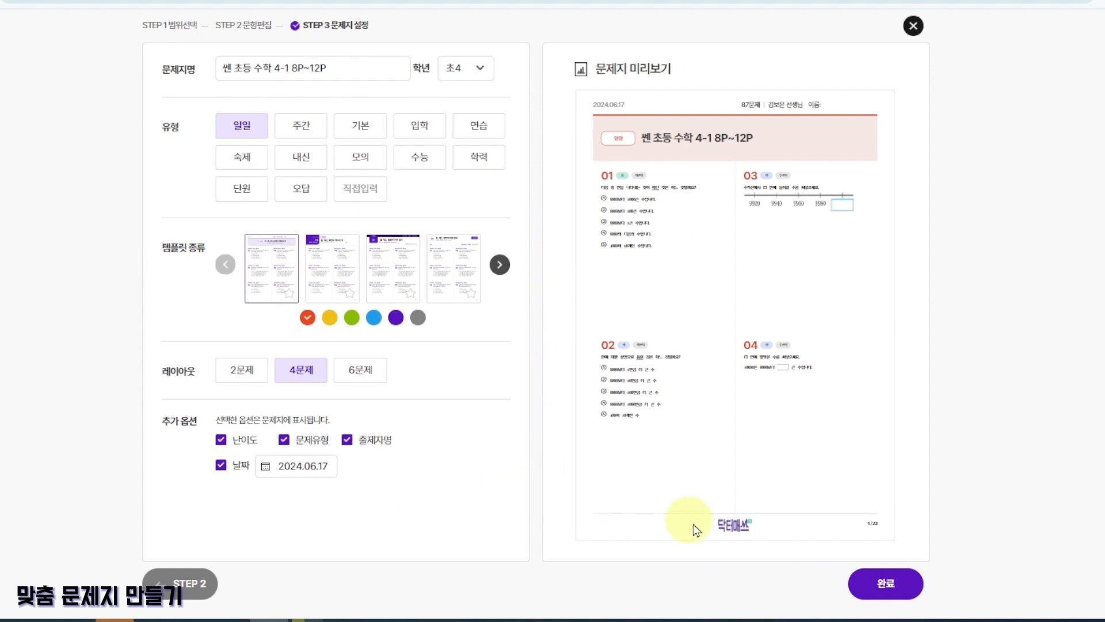
pyautogui.click(885, 587)
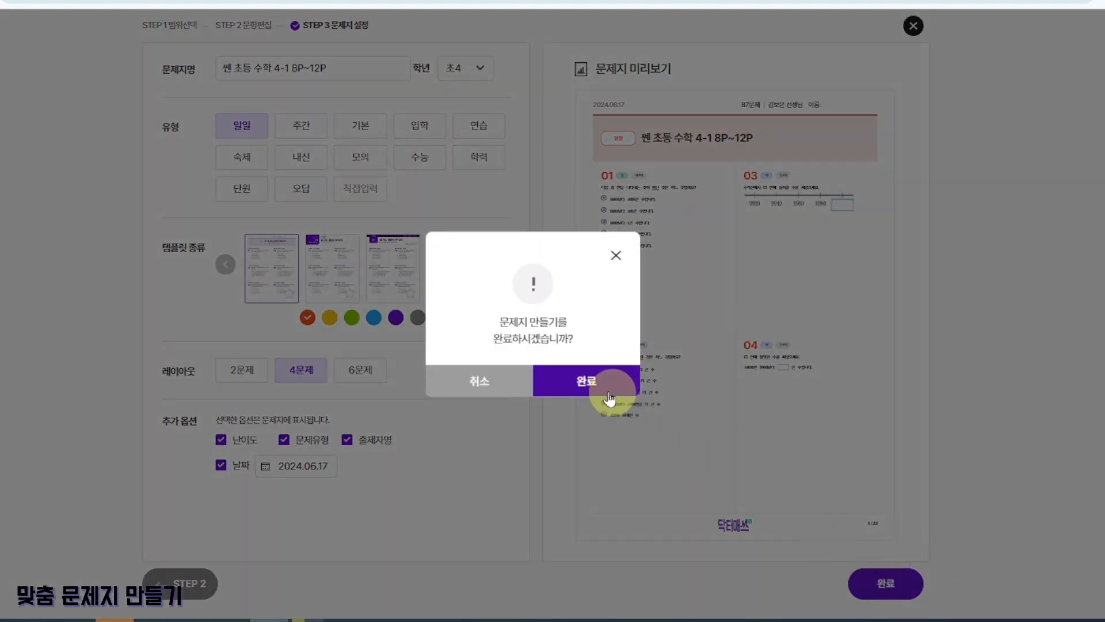
pyautogui.click(584, 390)
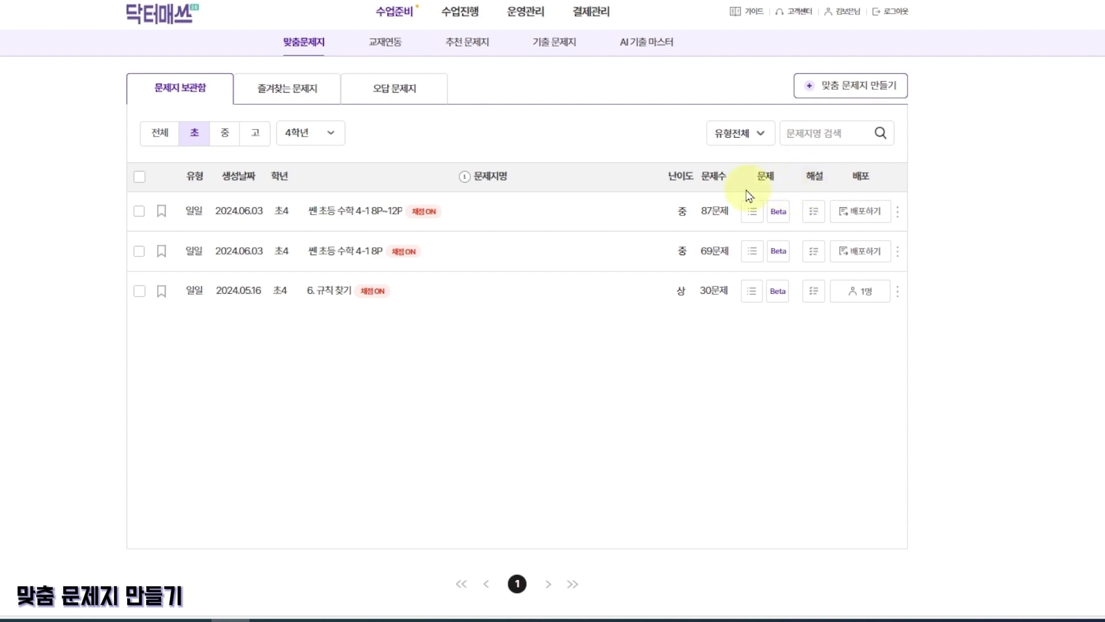
# Preview the 쎈 초등 수학 4-1 8P~12P worksheet in the Beta viewer for all three 초1 심화반 students, and close it without saving
pyautogui.click(751, 213)
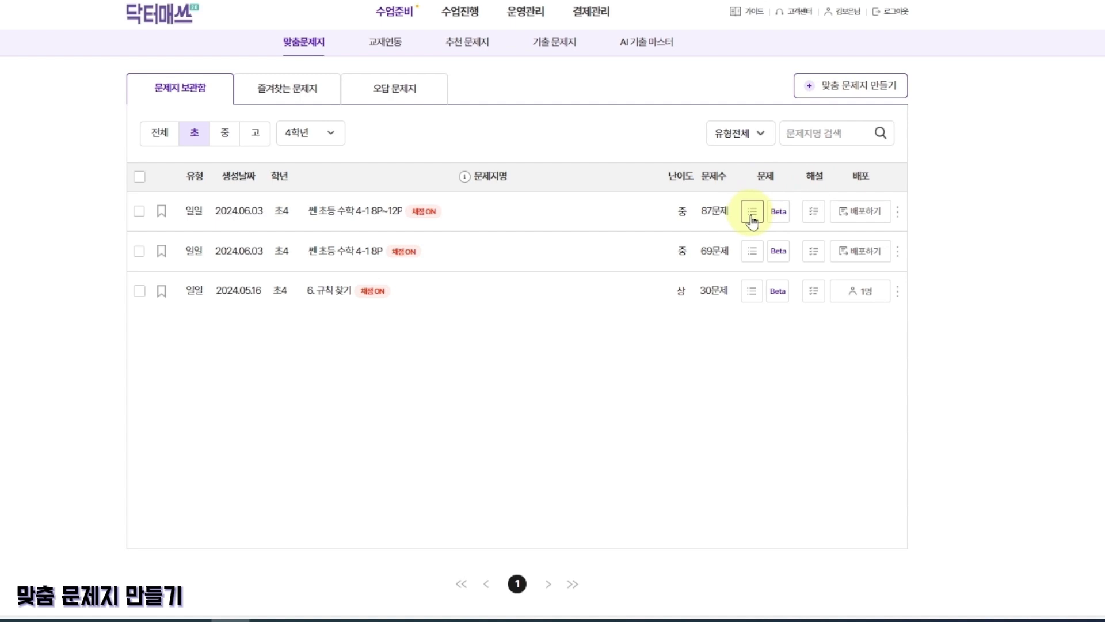
pyautogui.click(777, 216)
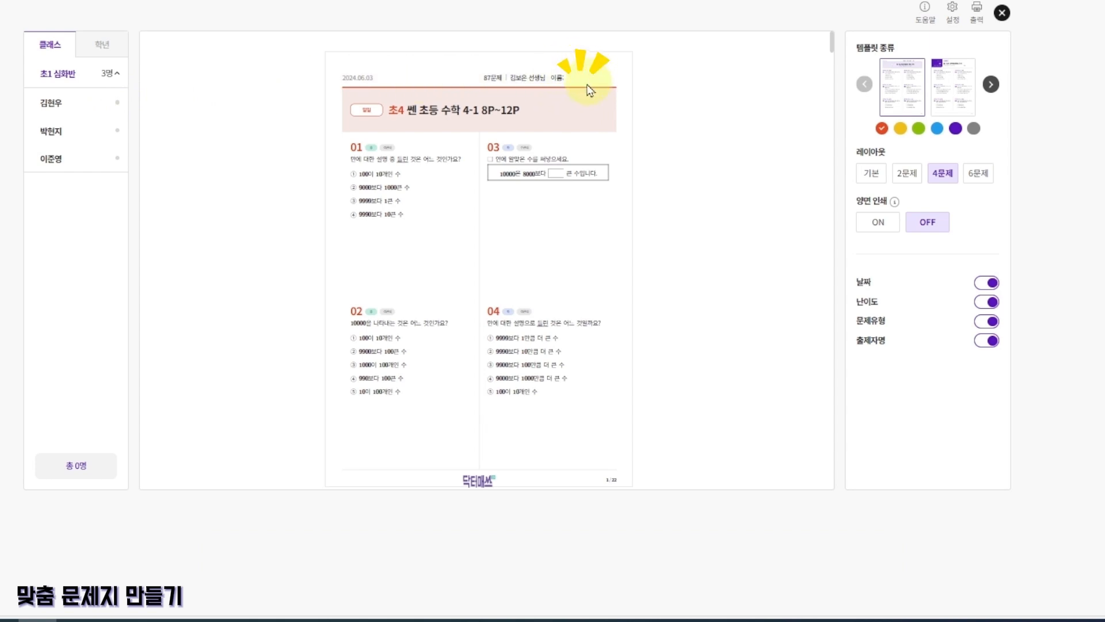
pyautogui.click(58, 114)
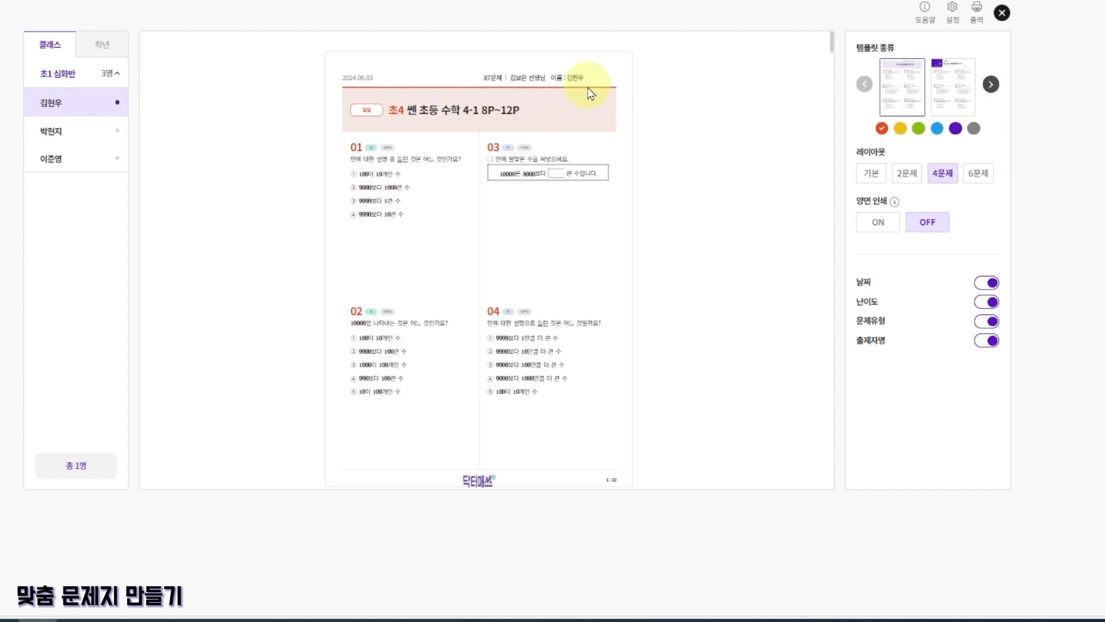
pyautogui.click(56, 134)
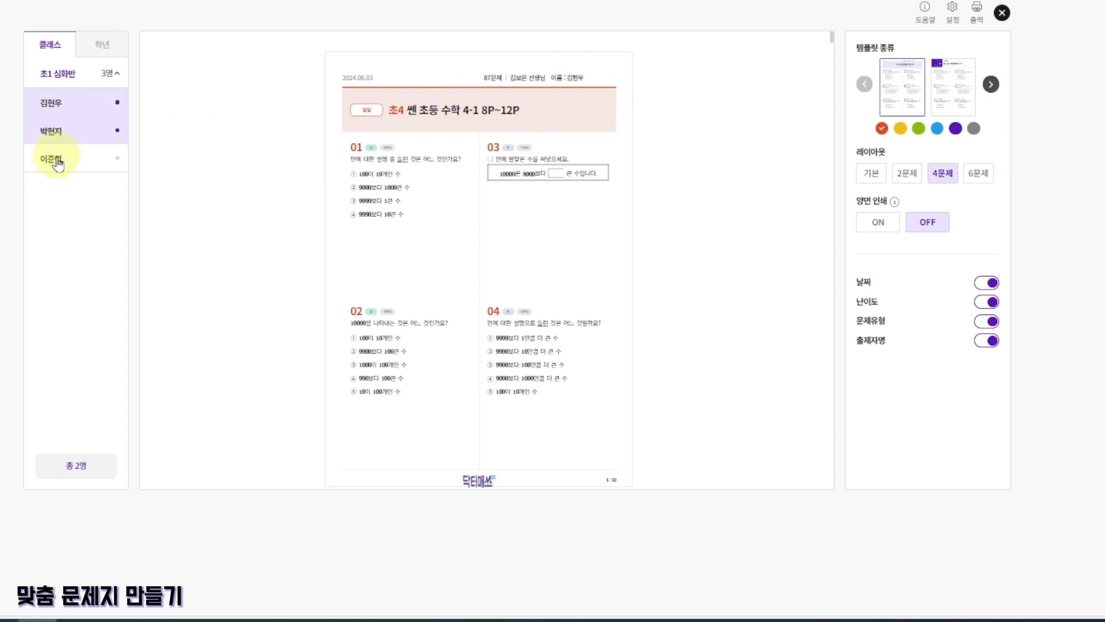
pyautogui.click(54, 158)
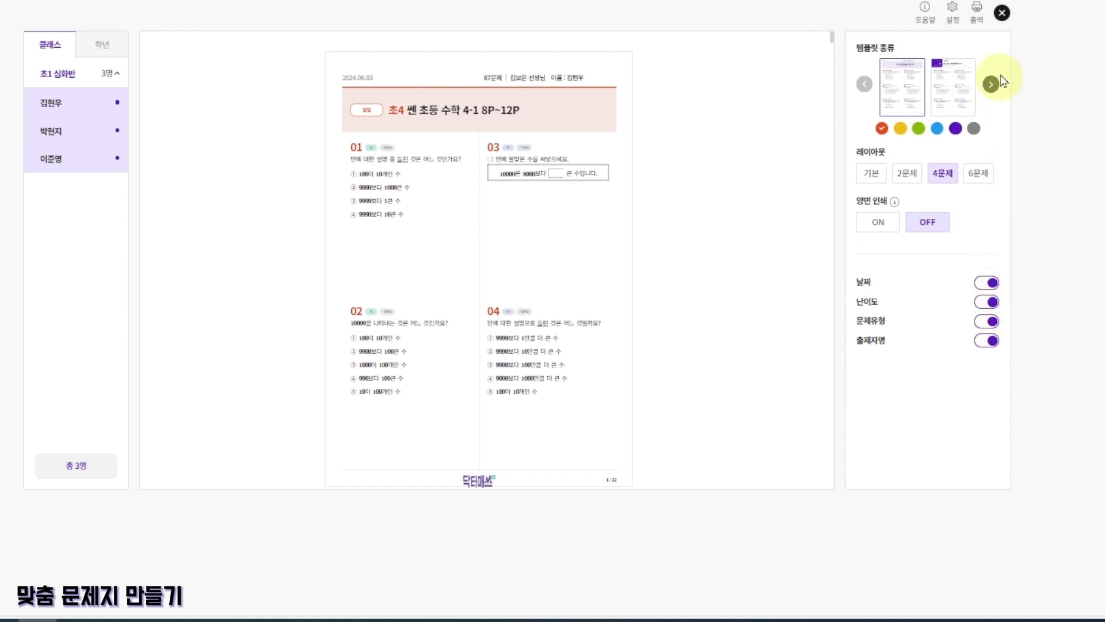
pyautogui.click(1002, 12)
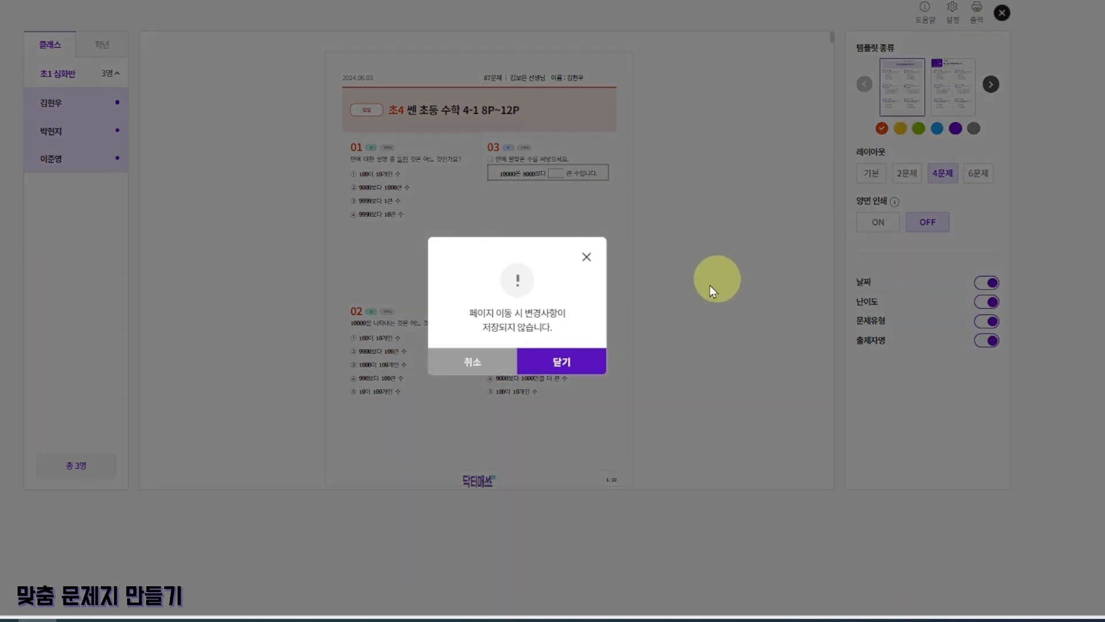
pyautogui.click(579, 364)
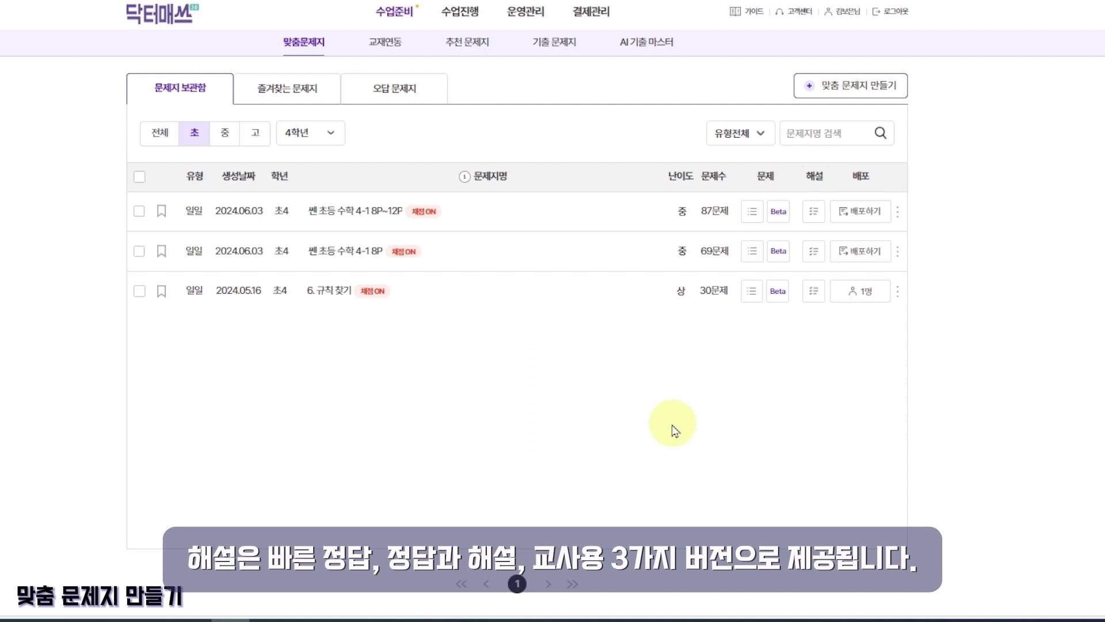
# Review the 해설 versions and the additional management options of the 쎈 초등 수학 4-1 8P~12P worksheet
pyautogui.click(814, 213)
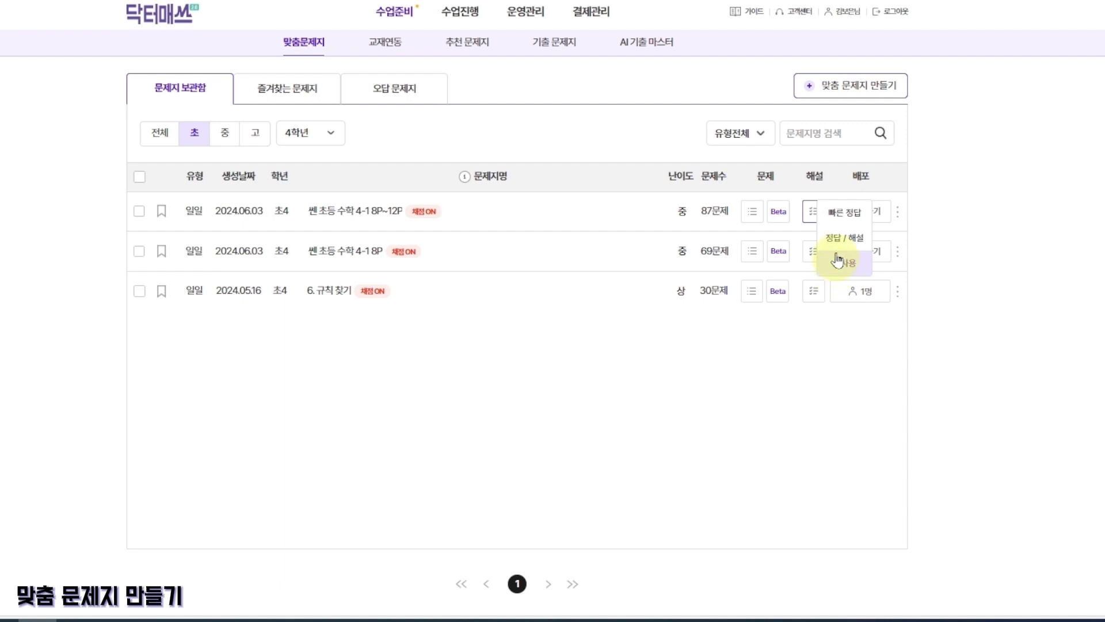
pyautogui.click(838, 224)
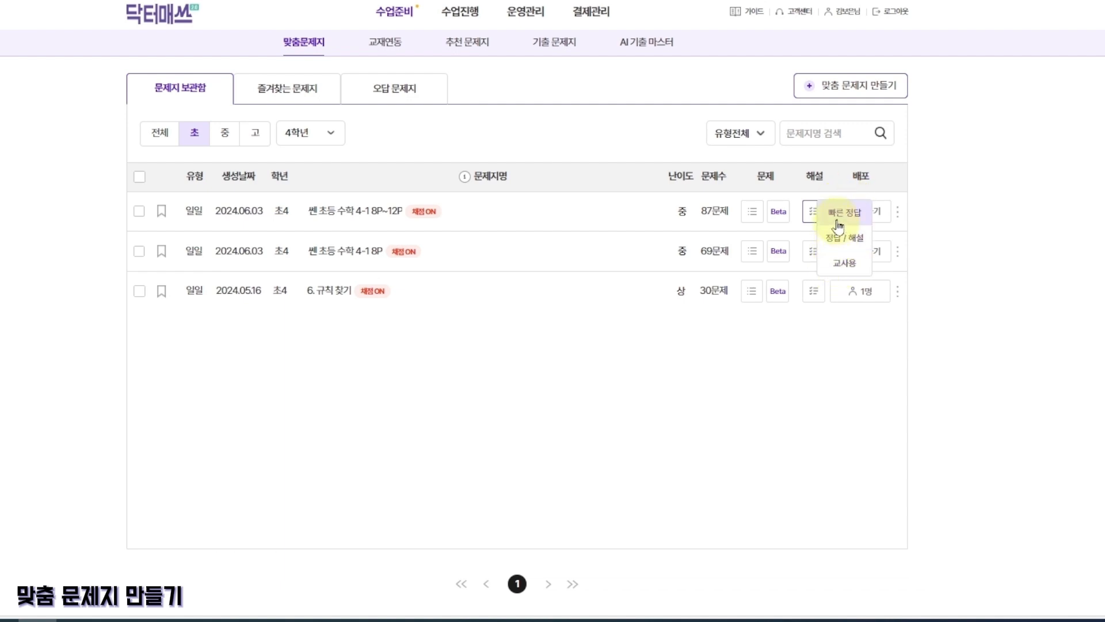
pyautogui.click(814, 218)
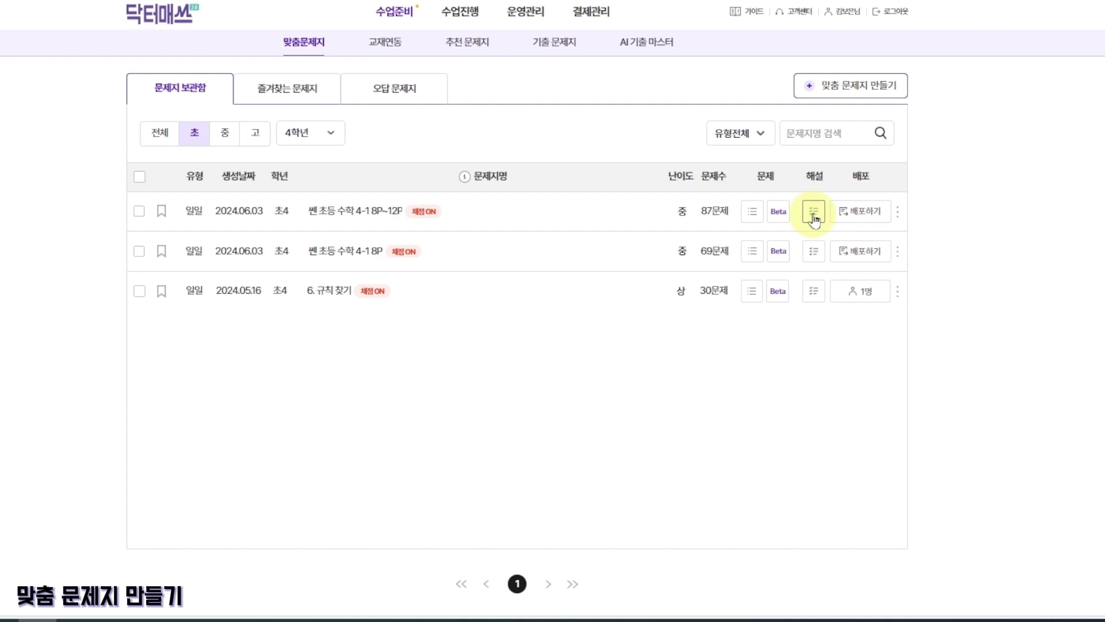
pyautogui.click(898, 221)
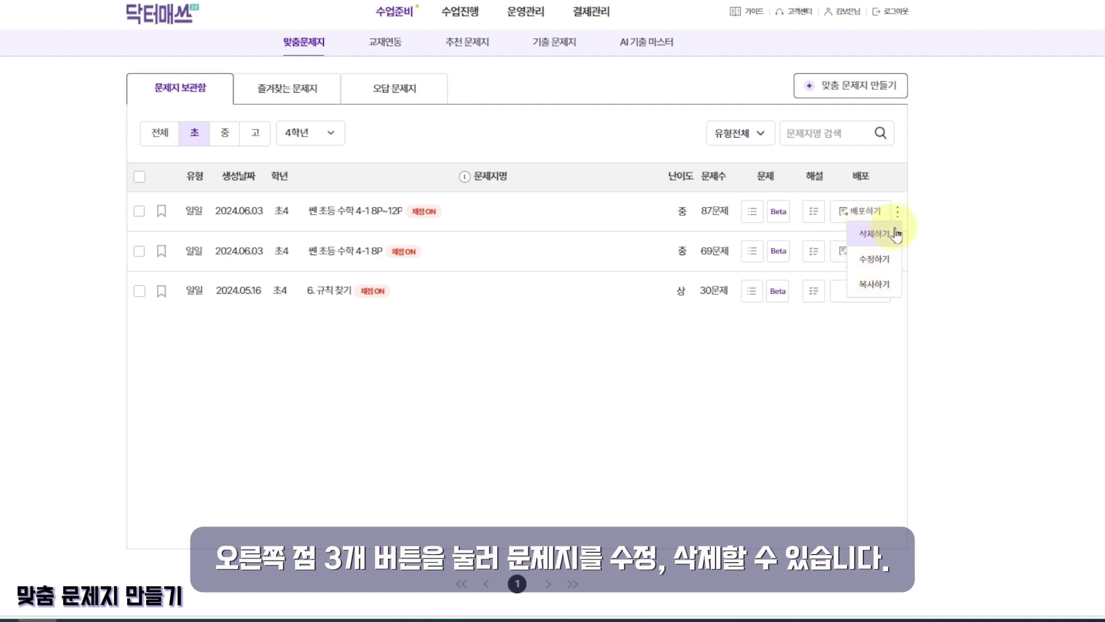
# Distribute the 쎈 초등 수학 4-1 8P worksheet to all three students of the 초1 심화반 class
pyautogui.click(898, 214)
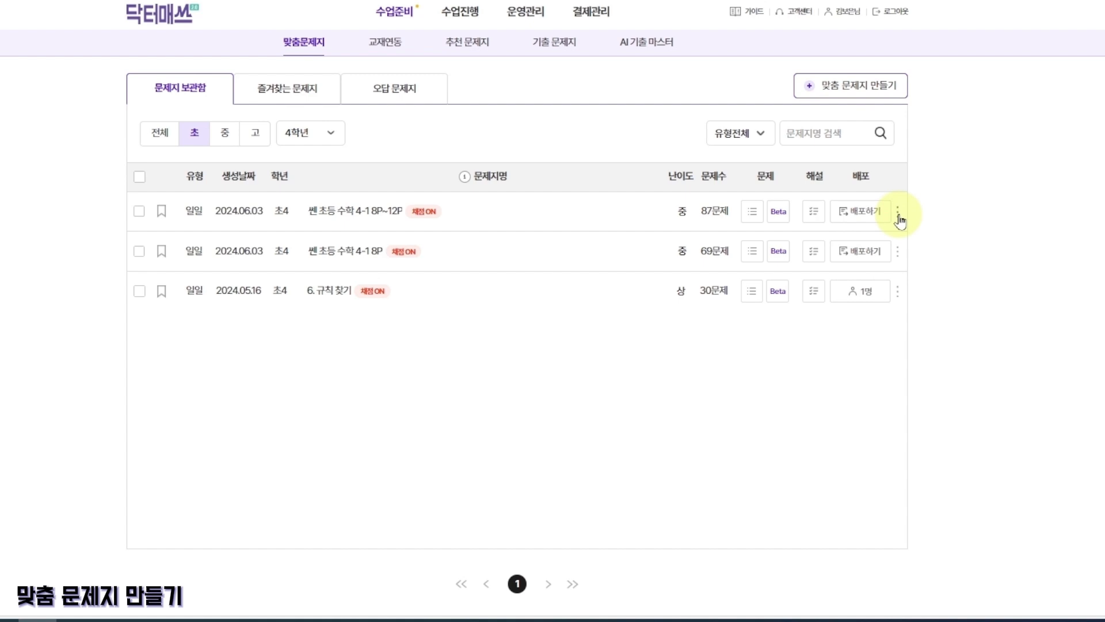
pyautogui.click(874, 255)
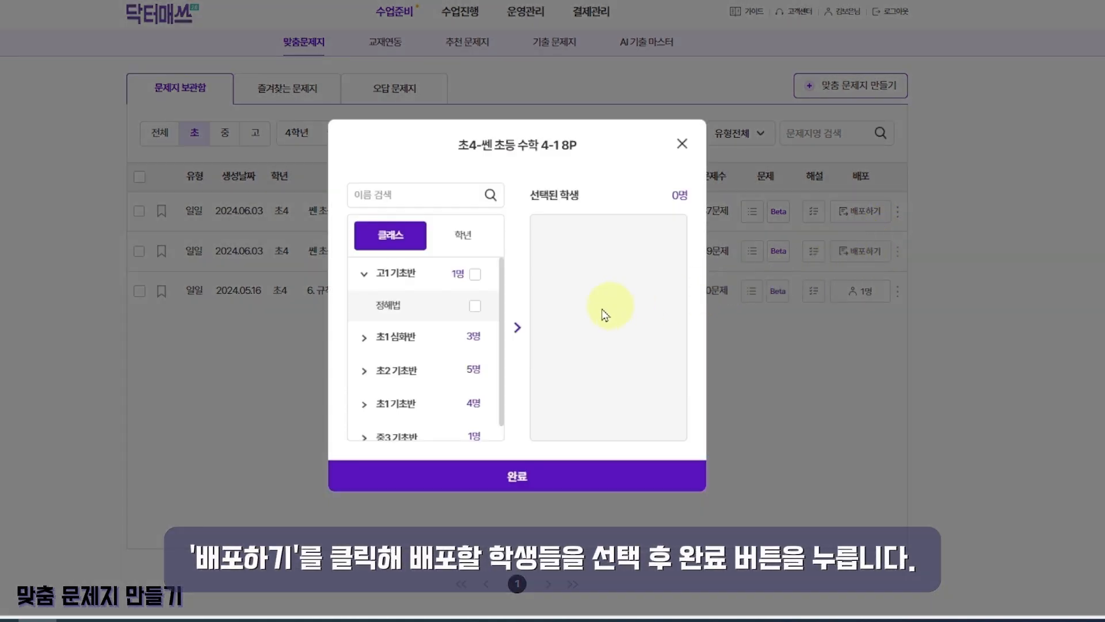
pyautogui.click(416, 337)
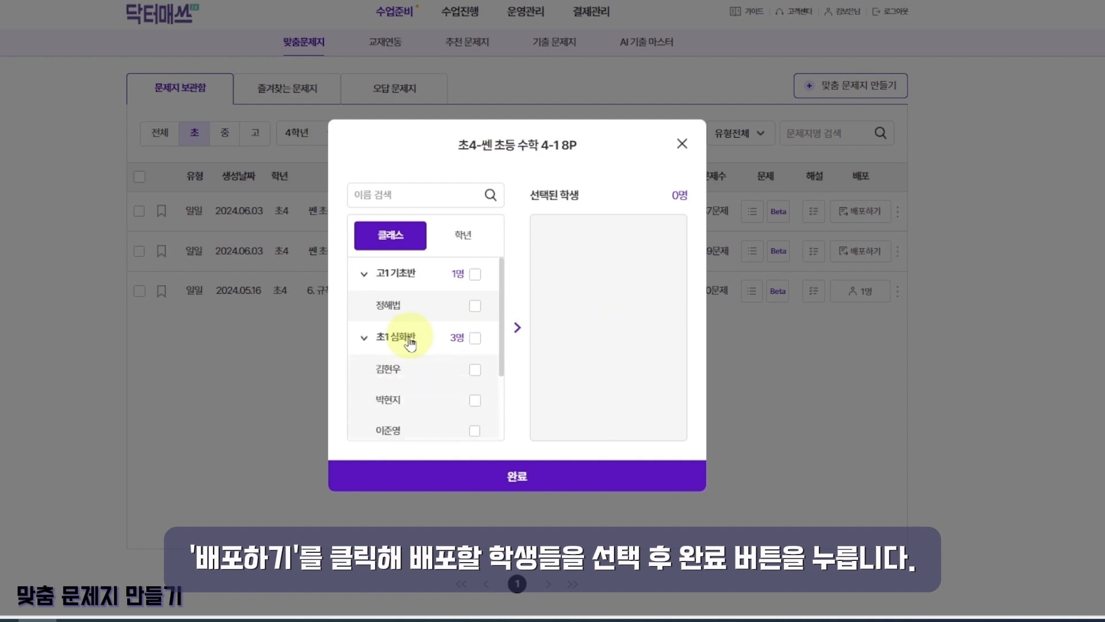
pyautogui.click(475, 338)
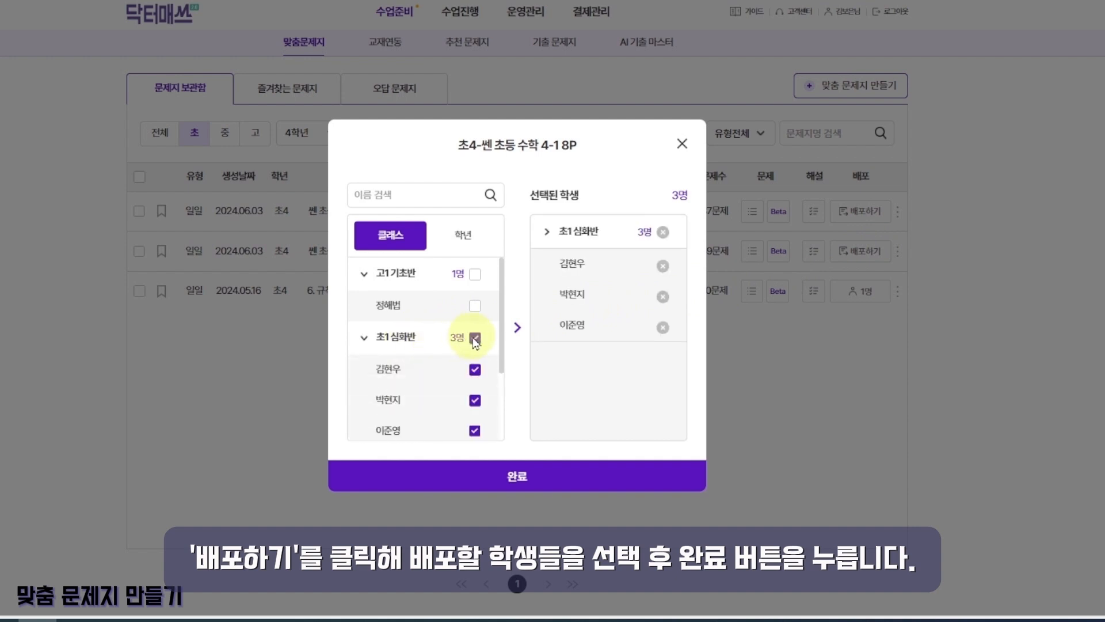
pyautogui.click(530, 477)
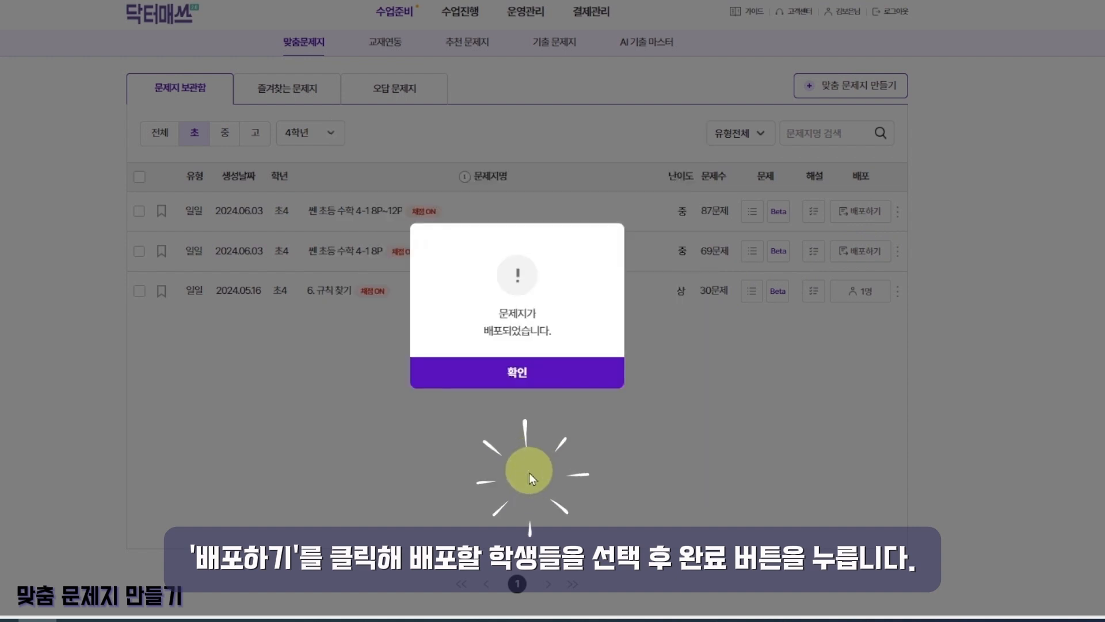
pyautogui.click(546, 383)
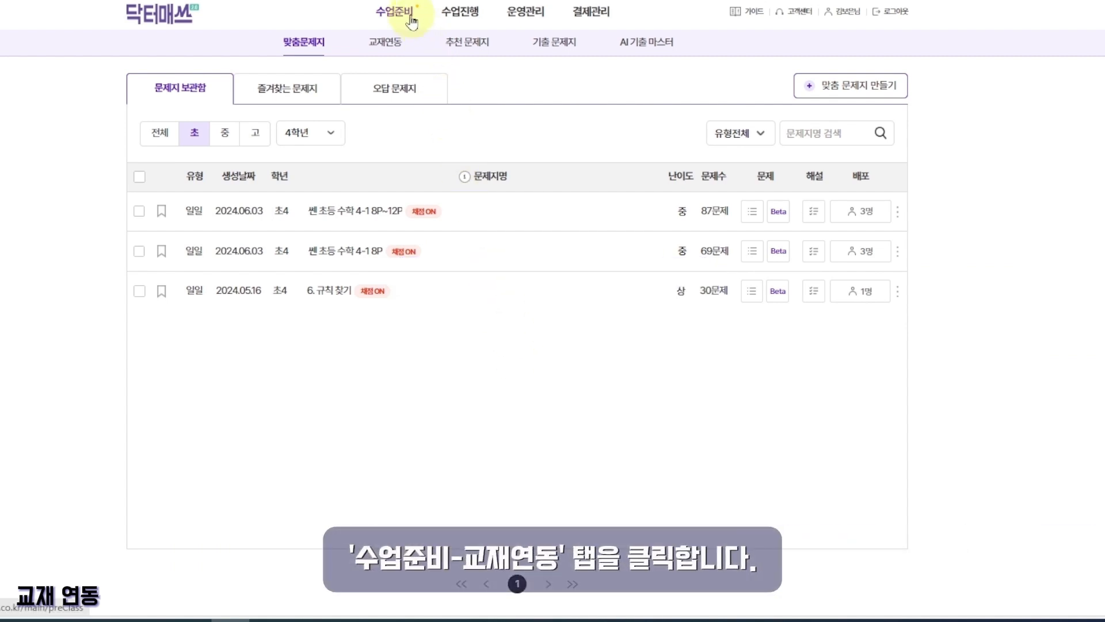
# Go to textbook linking (교재연동) and filter the elementary 시중 교재 list to grade 초2
pyautogui.click(396, 45)
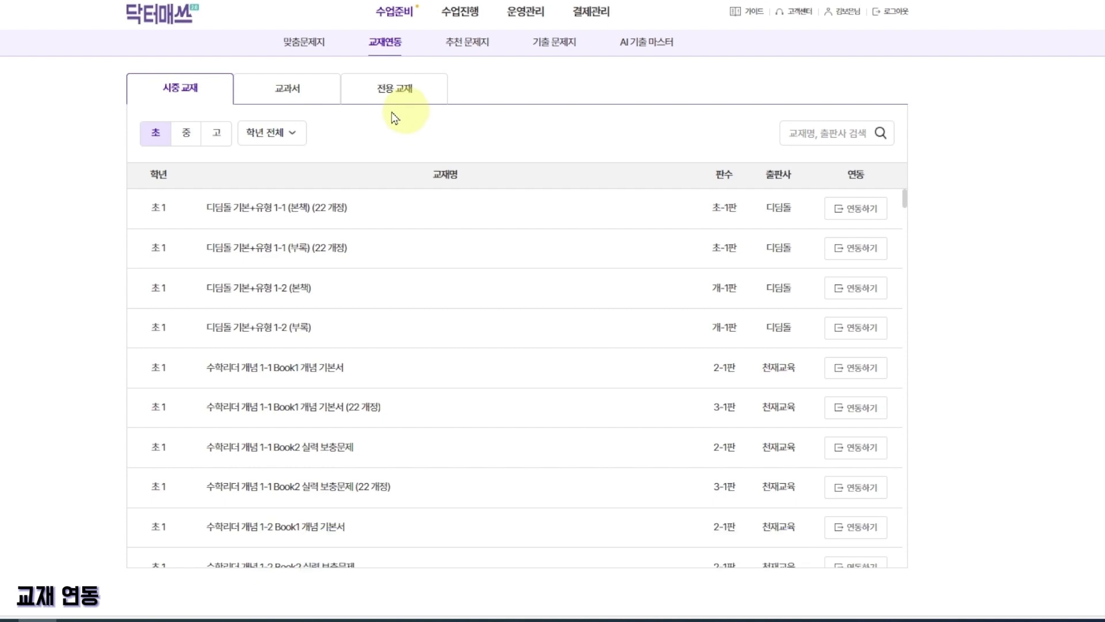
pyautogui.click(292, 135)
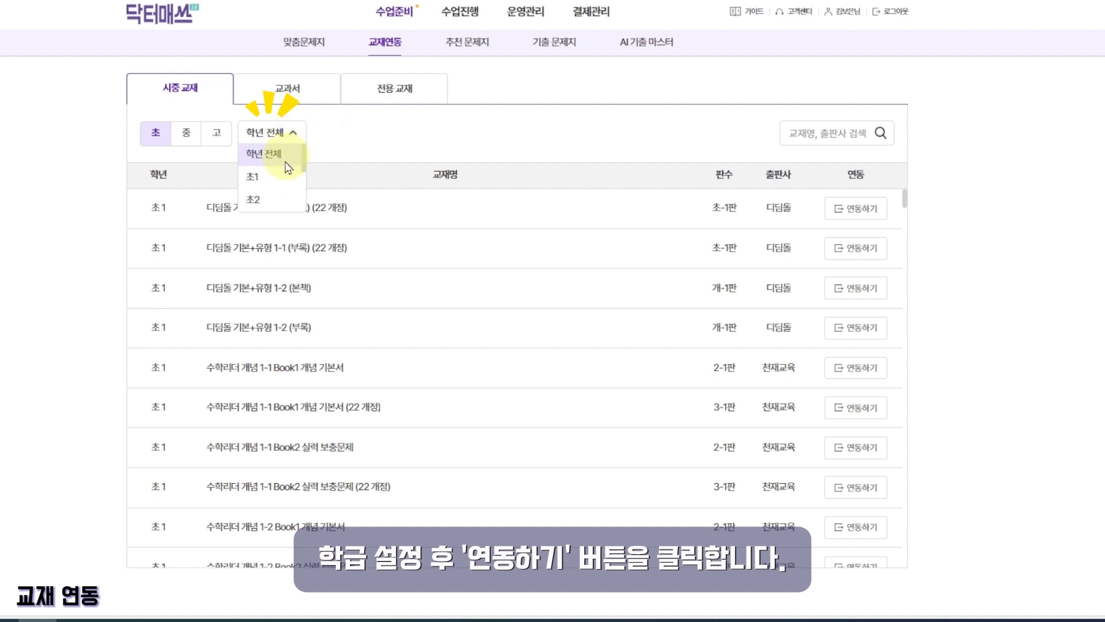
pyautogui.click(270, 198)
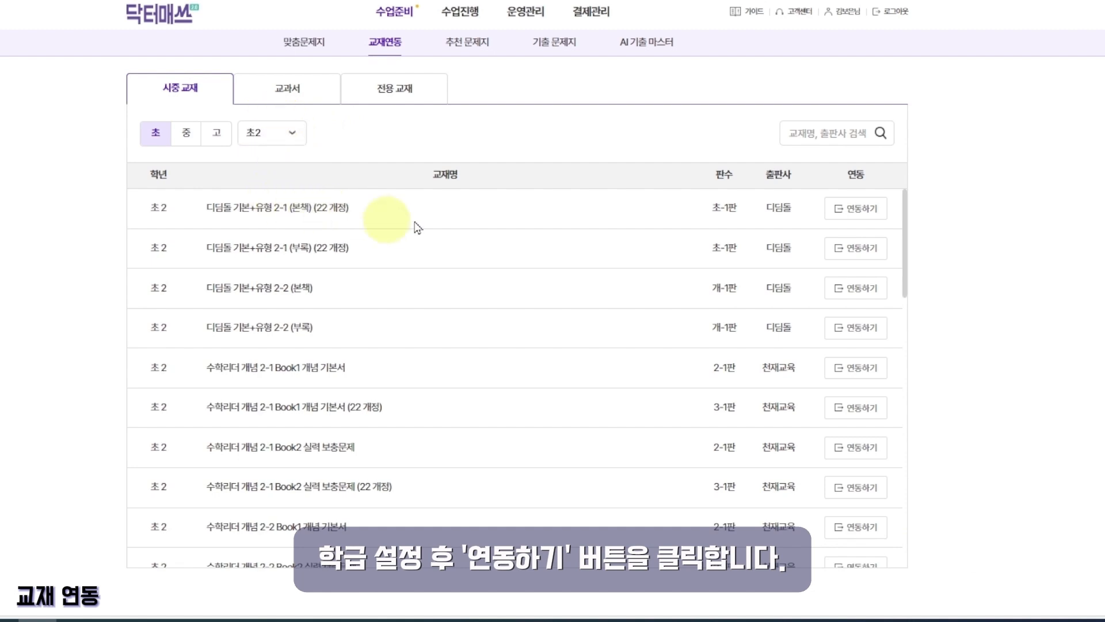
# Link the textbook 디딤돌 기본+유형 2-1 (본책) (22 개정) to the first and third students of the 초2 기초반 class
pyautogui.click(868, 211)
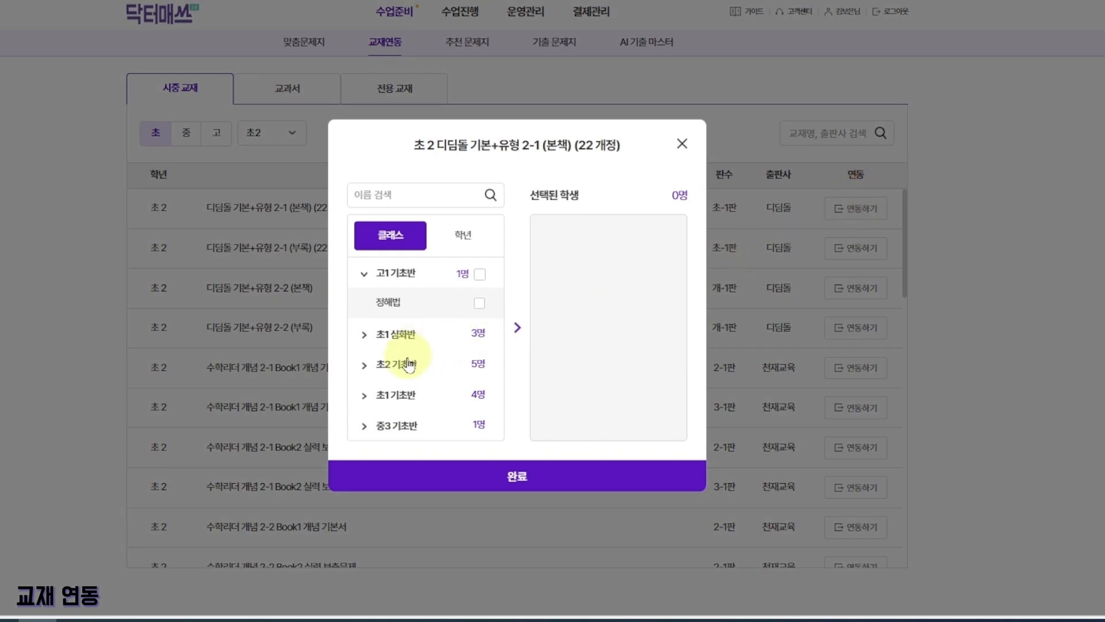
pyautogui.click(409, 364)
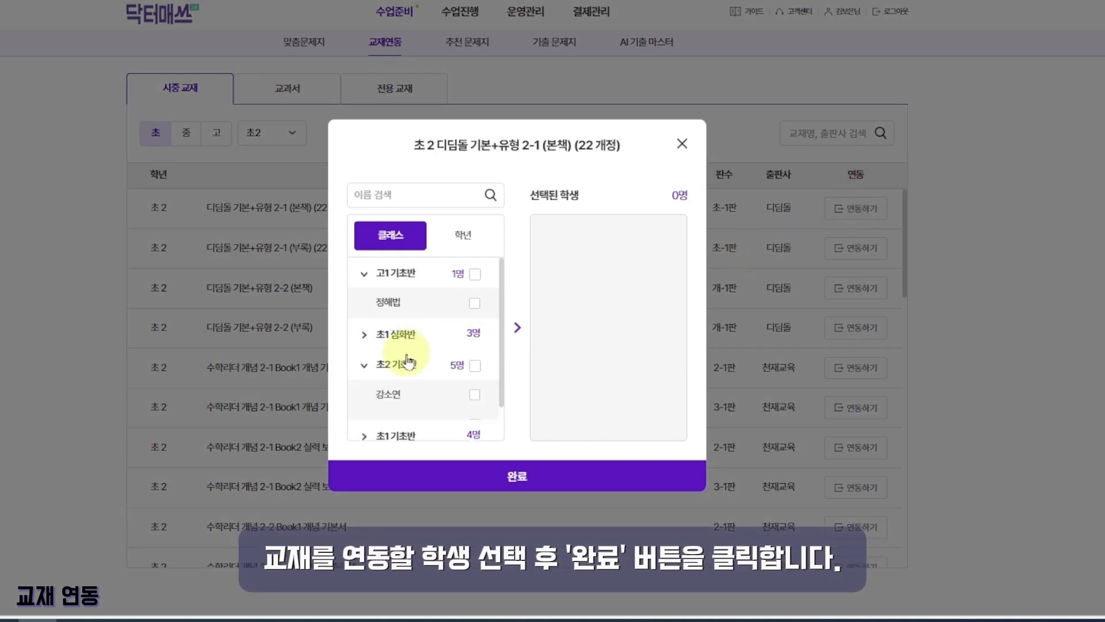
pyautogui.click(475, 396)
pyautogui.scroll(-1, 476, 403)
pyautogui.click(475, 378)
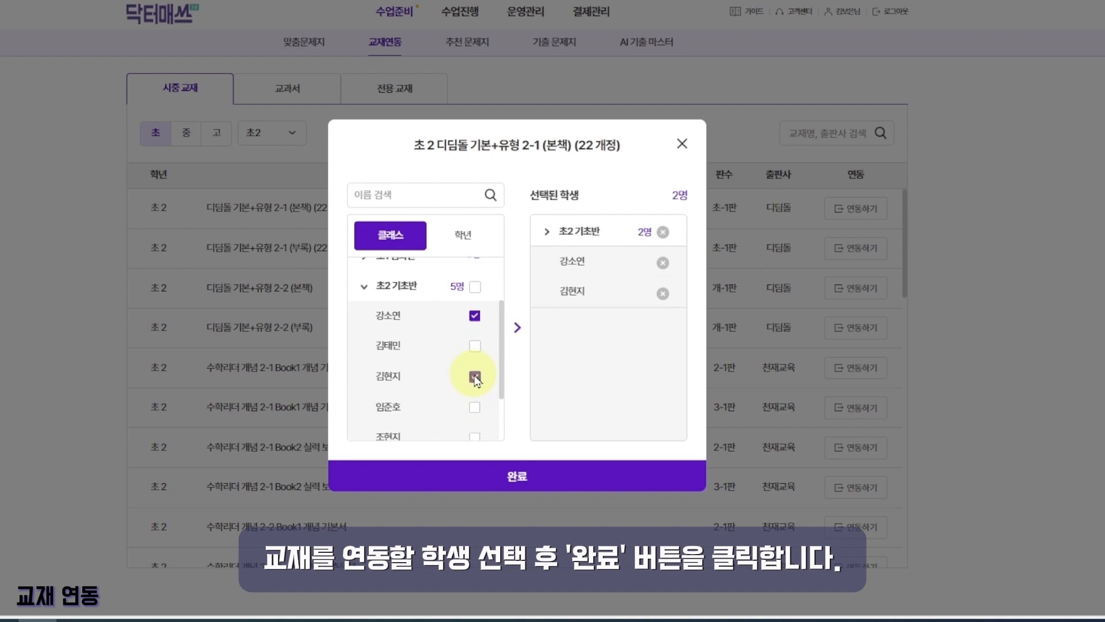
pyautogui.click(543, 475)
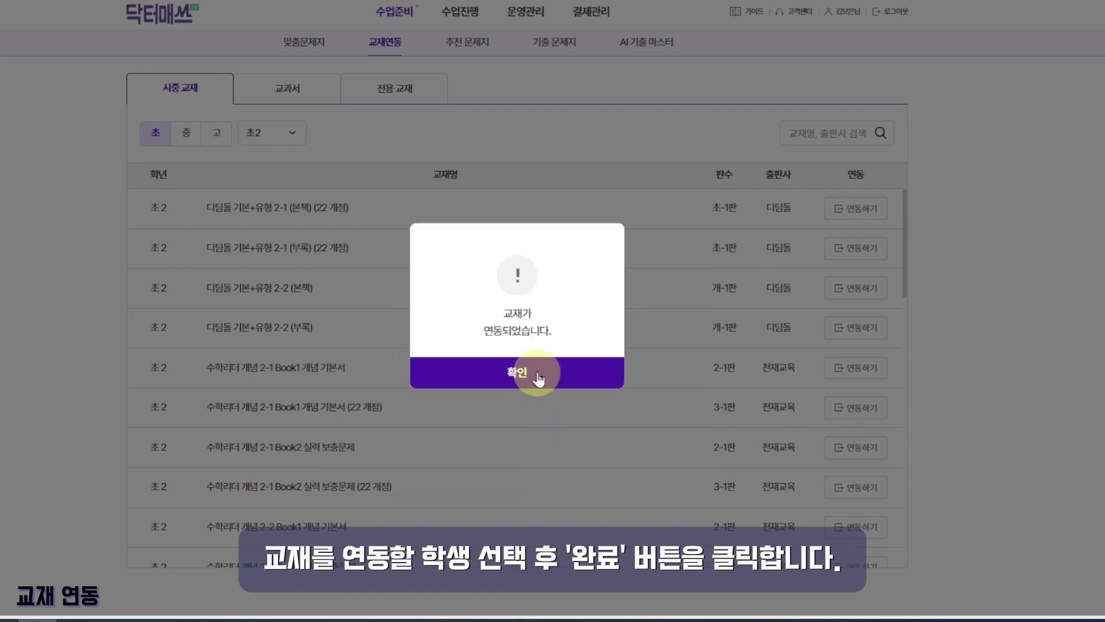
pyautogui.click(539, 377)
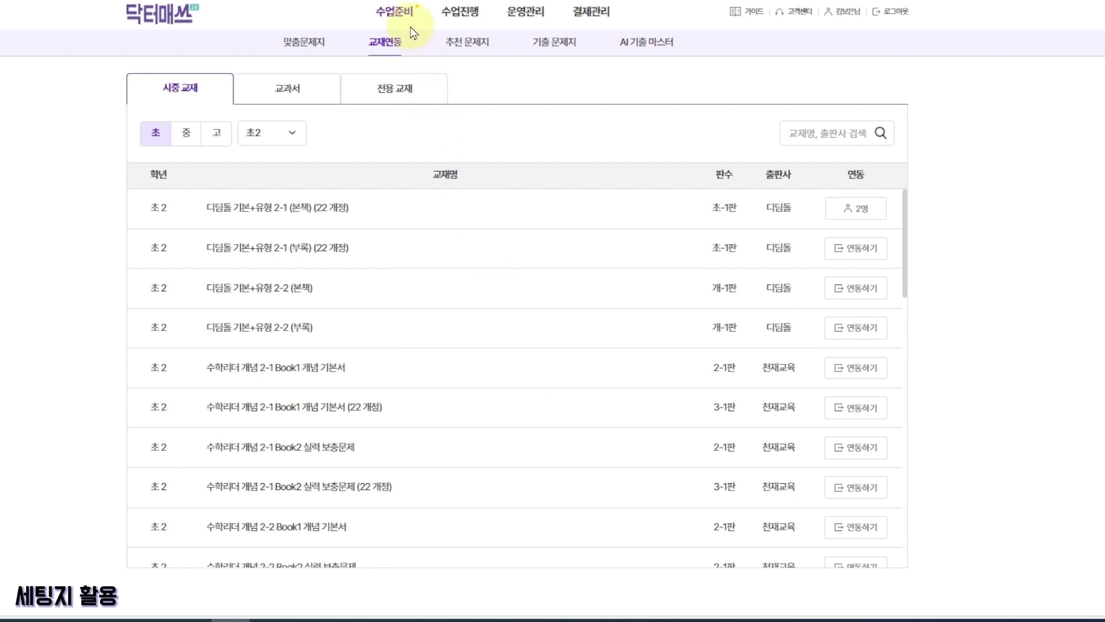
# Look through the 입학 TEST, 단원 TEST and 연산 categories of the recommended worksheets (추천 문제지)
pyautogui.click(459, 46)
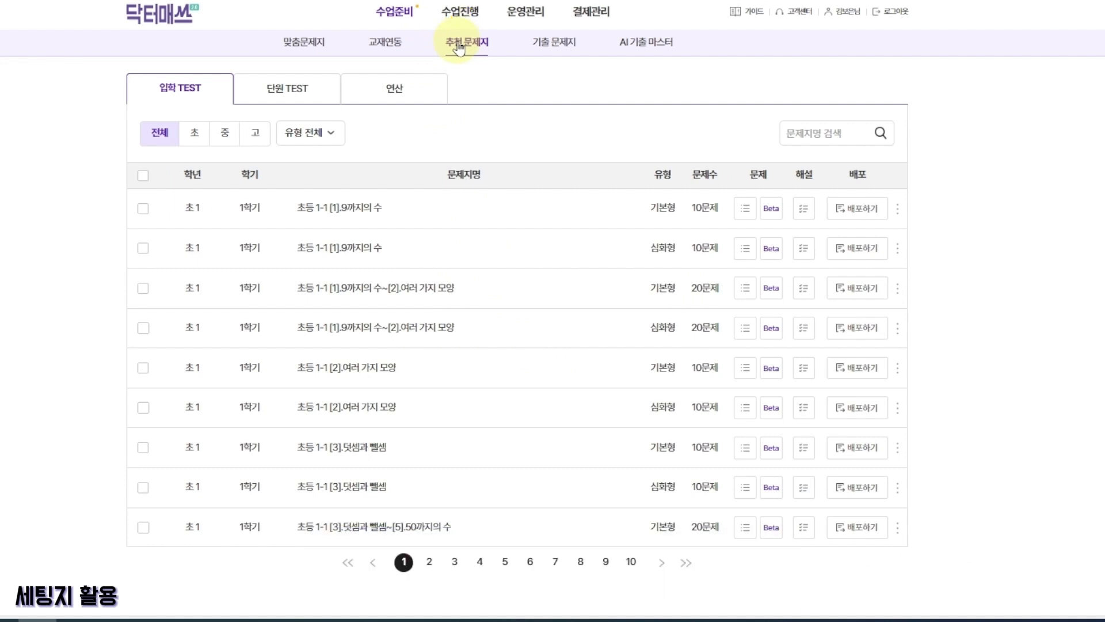
pyautogui.click(228, 95)
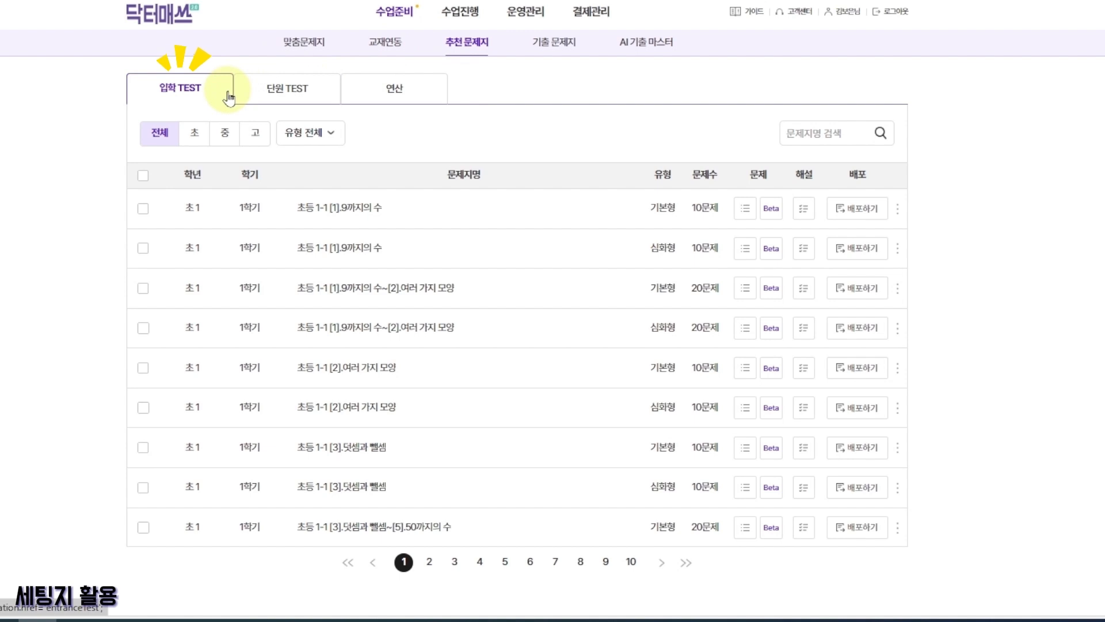
pyautogui.click(305, 91)
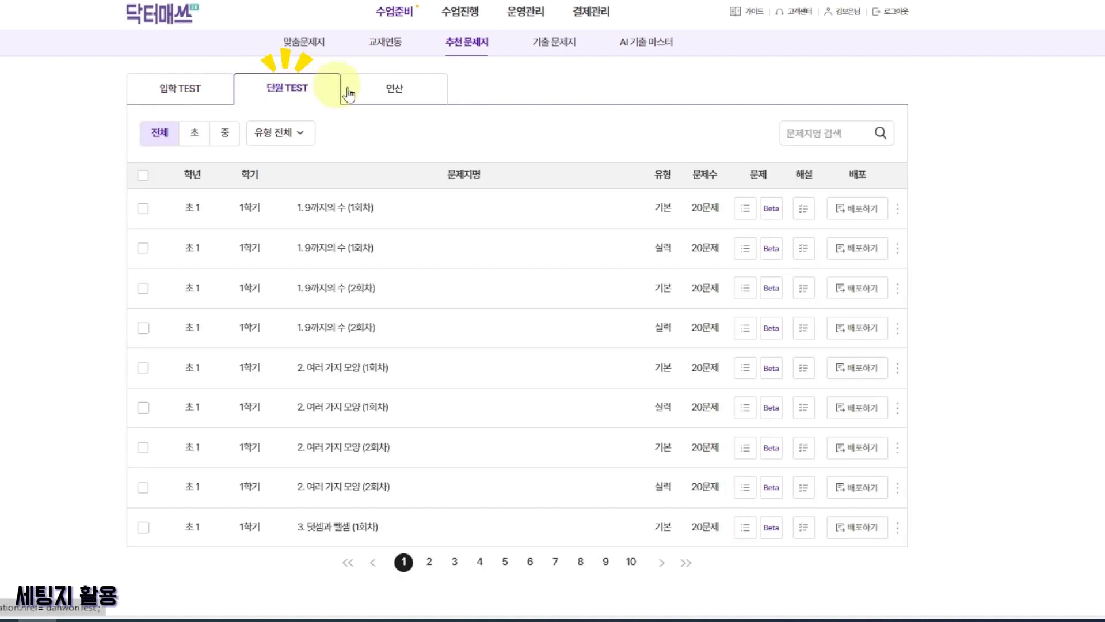
pyautogui.click(394, 94)
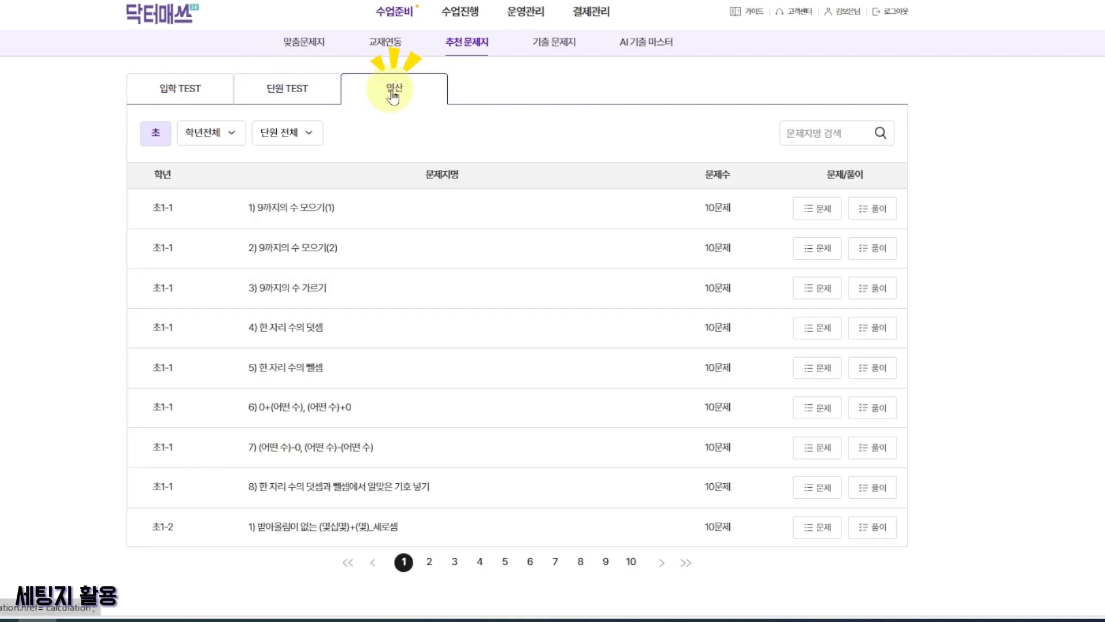
# Filter the 입학 TEST worksheets to 초, 2학년, 1학기 and the 기본형 type
pyautogui.click(179, 96)
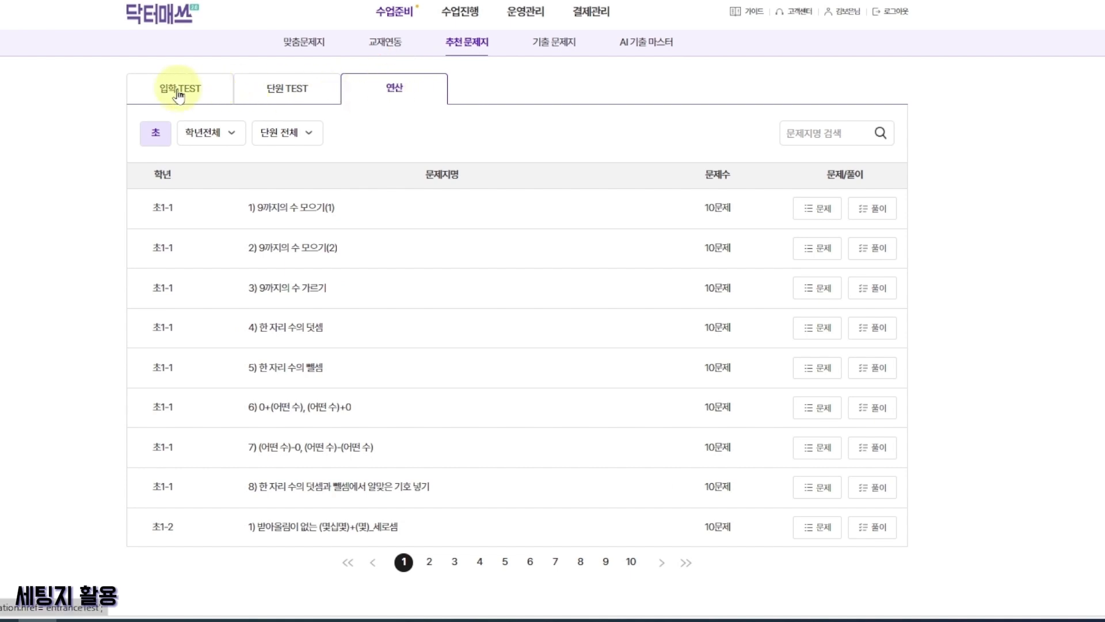
pyautogui.click(195, 133)
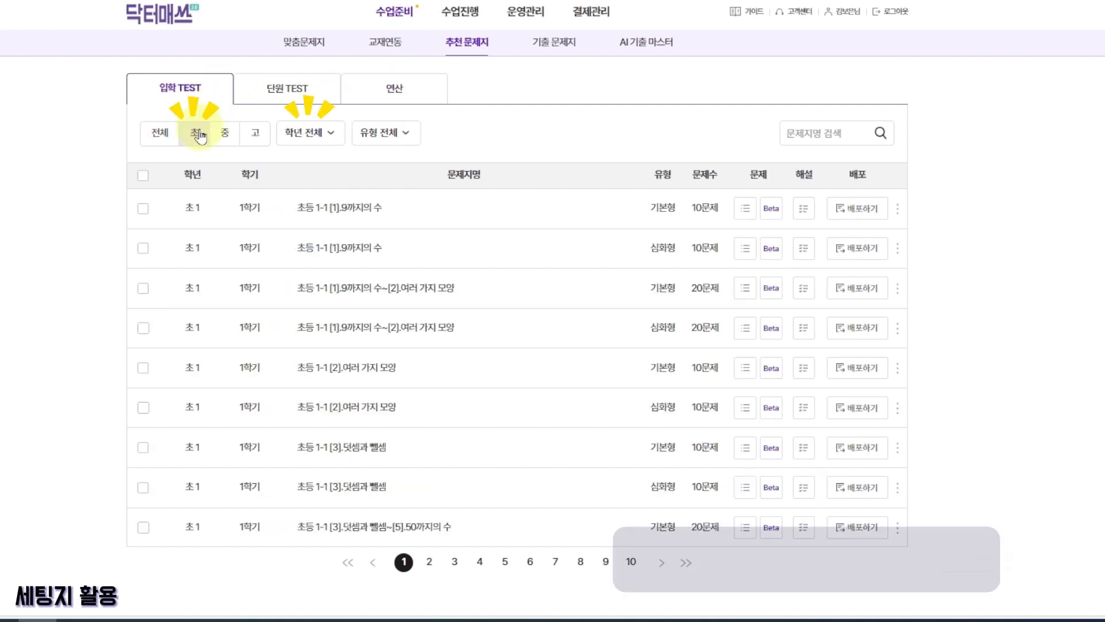
pyautogui.click(316, 134)
pyautogui.click(301, 198)
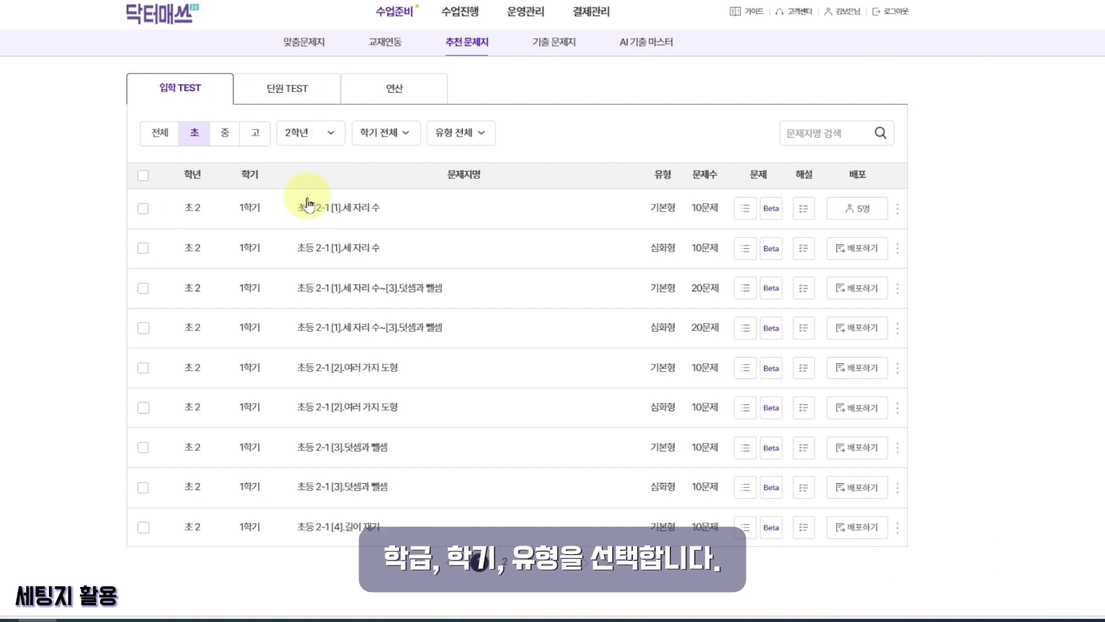
pyautogui.click(384, 147)
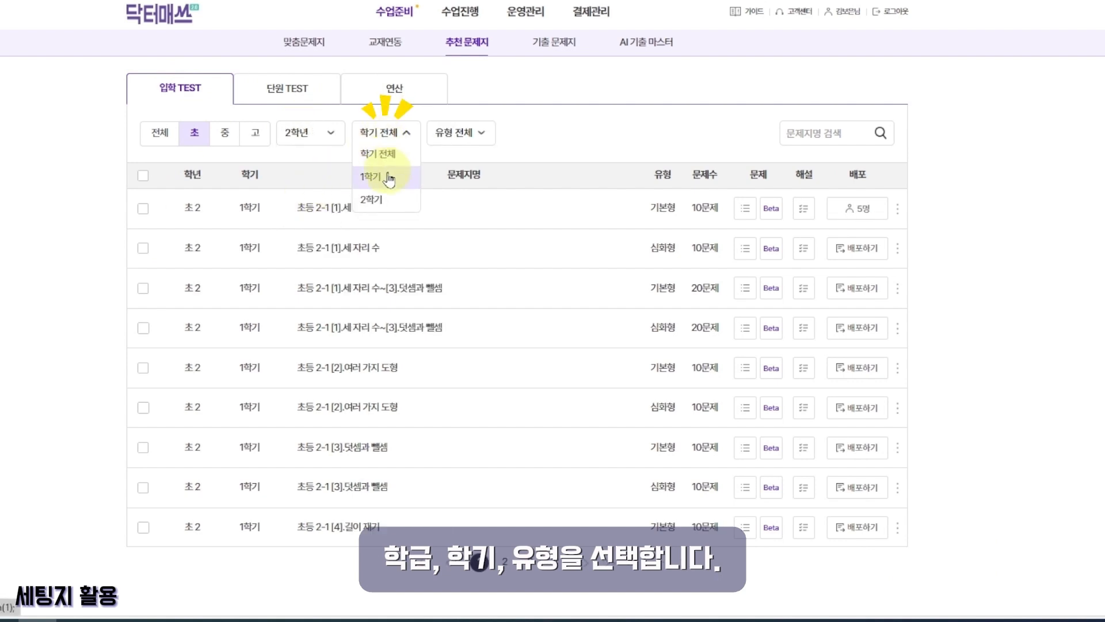
pyautogui.click(387, 175)
pyautogui.click(461, 132)
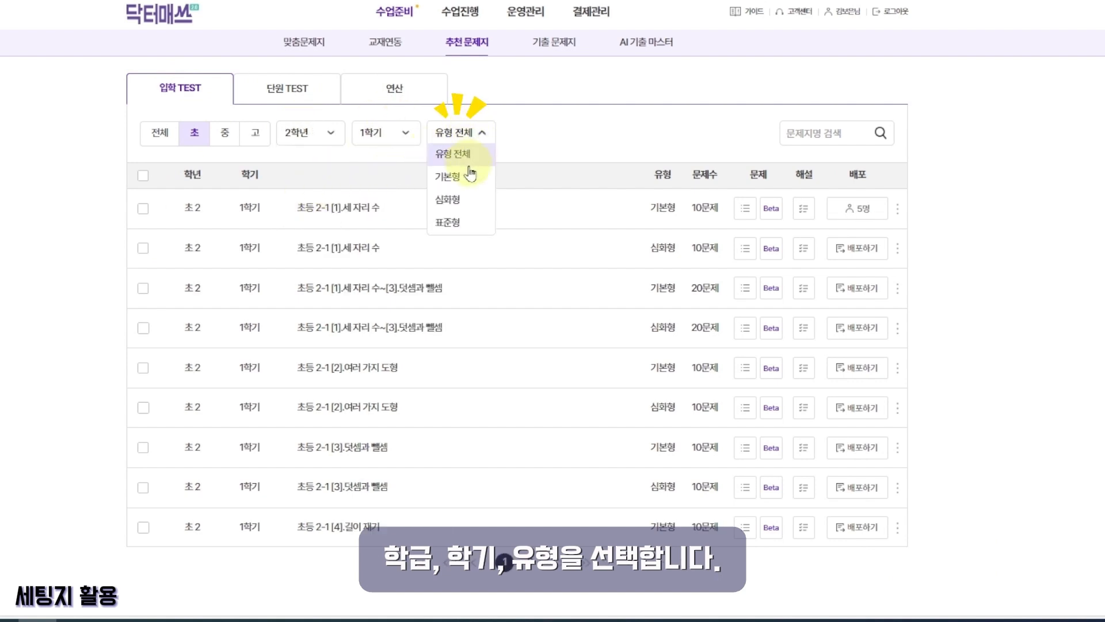
pyautogui.click(467, 179)
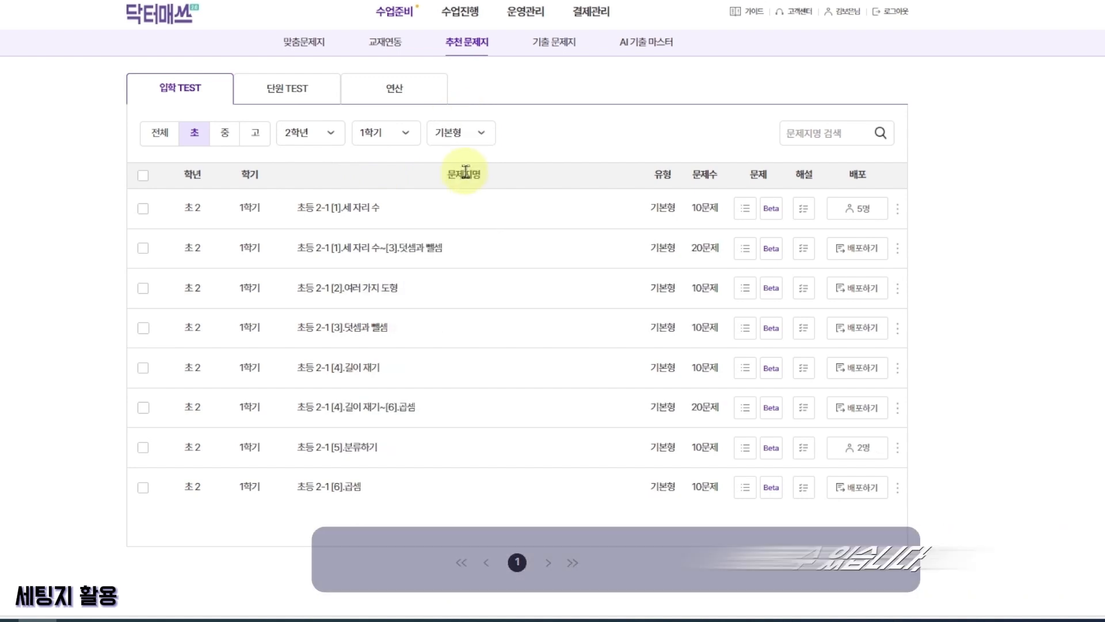
# Examine the question editing view of the 초등 2-1 [1].세 자리 수~[3].덧셈과 뺄셈 worksheet and close it without saving
pyautogui.click(874, 258)
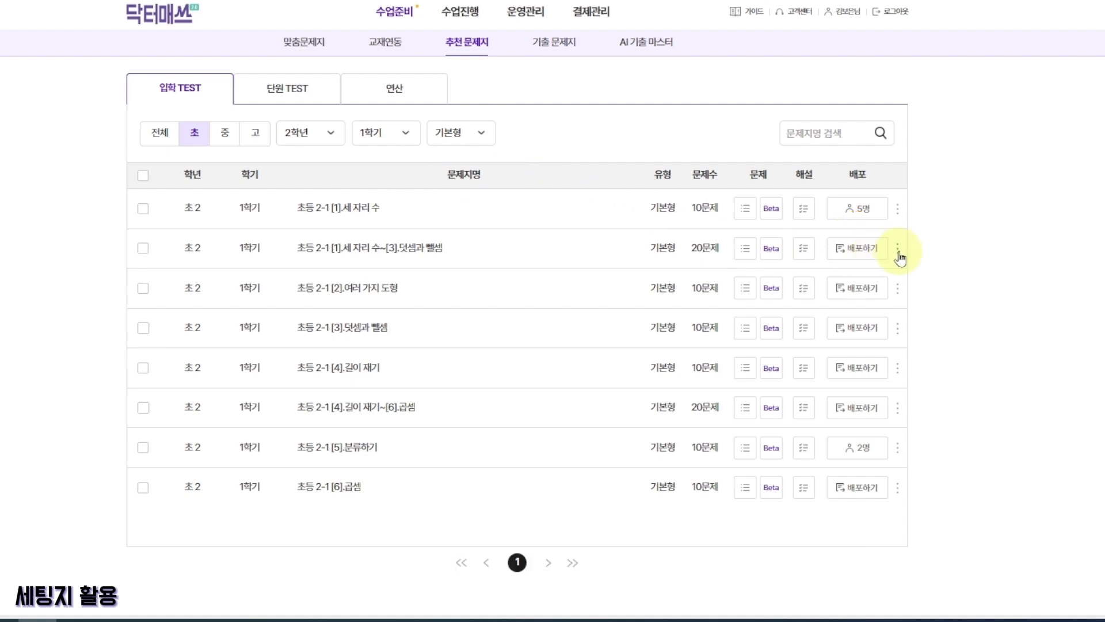
pyautogui.click(898, 252)
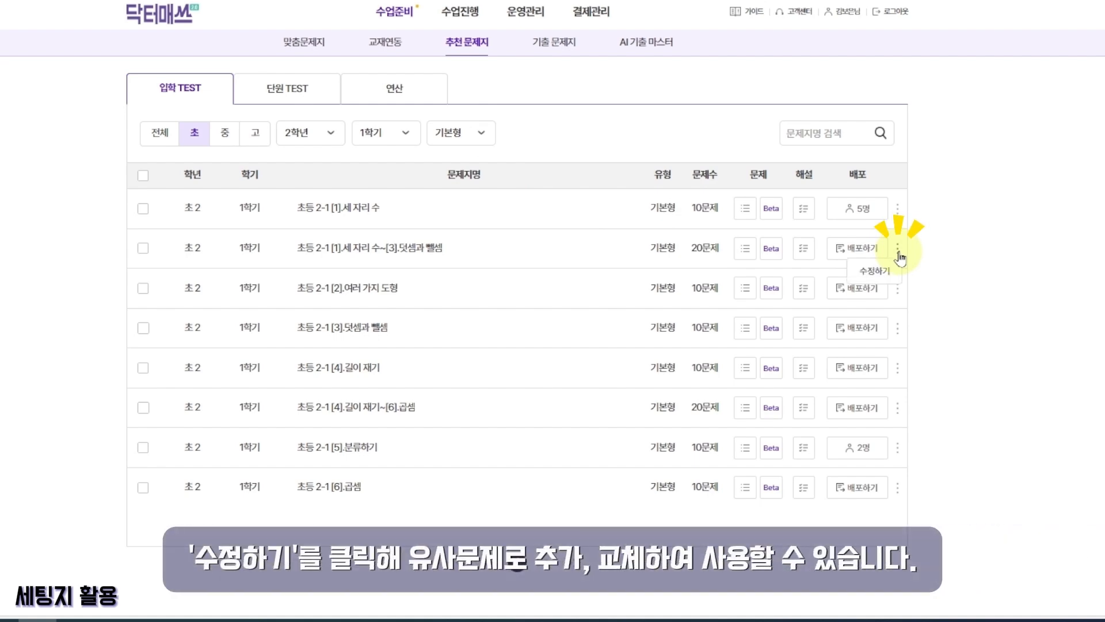
pyautogui.click(881, 271)
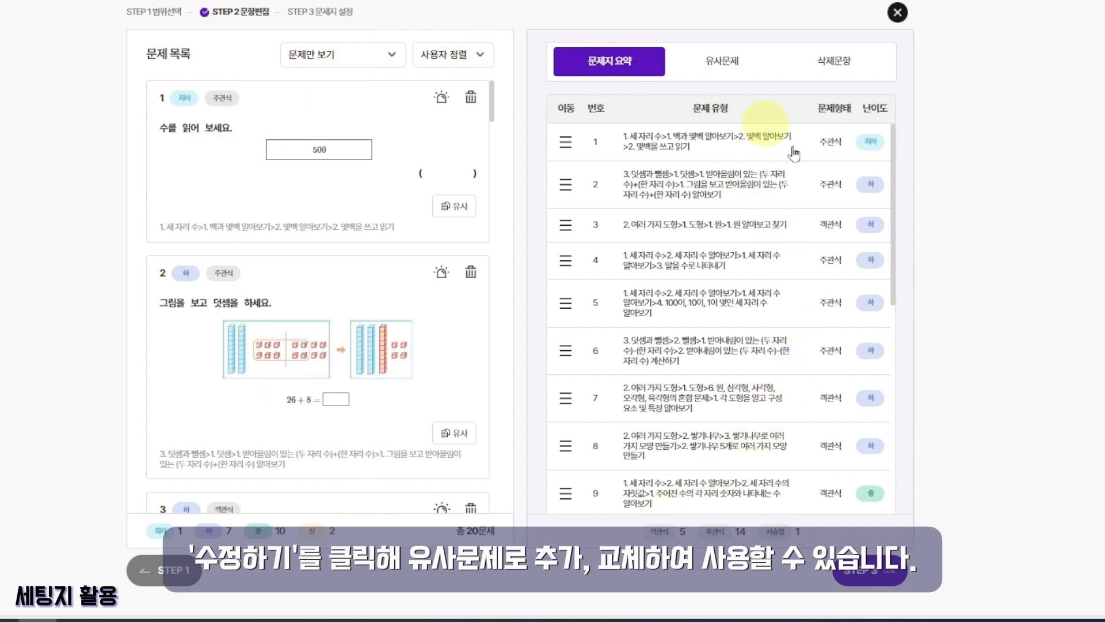
pyautogui.click(898, 12)
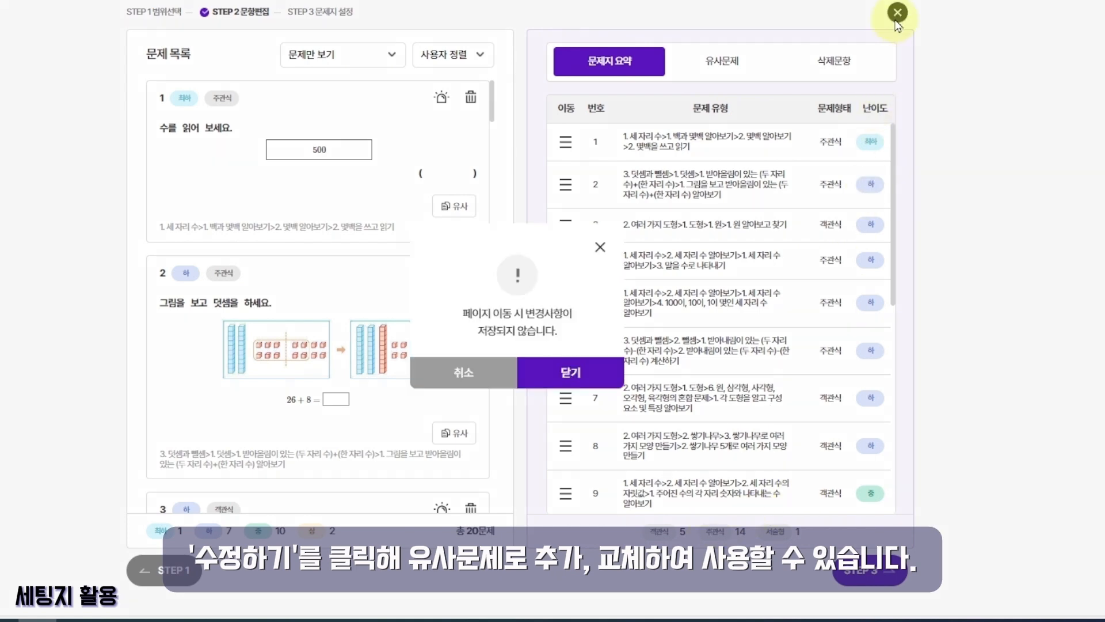
pyautogui.click(567, 377)
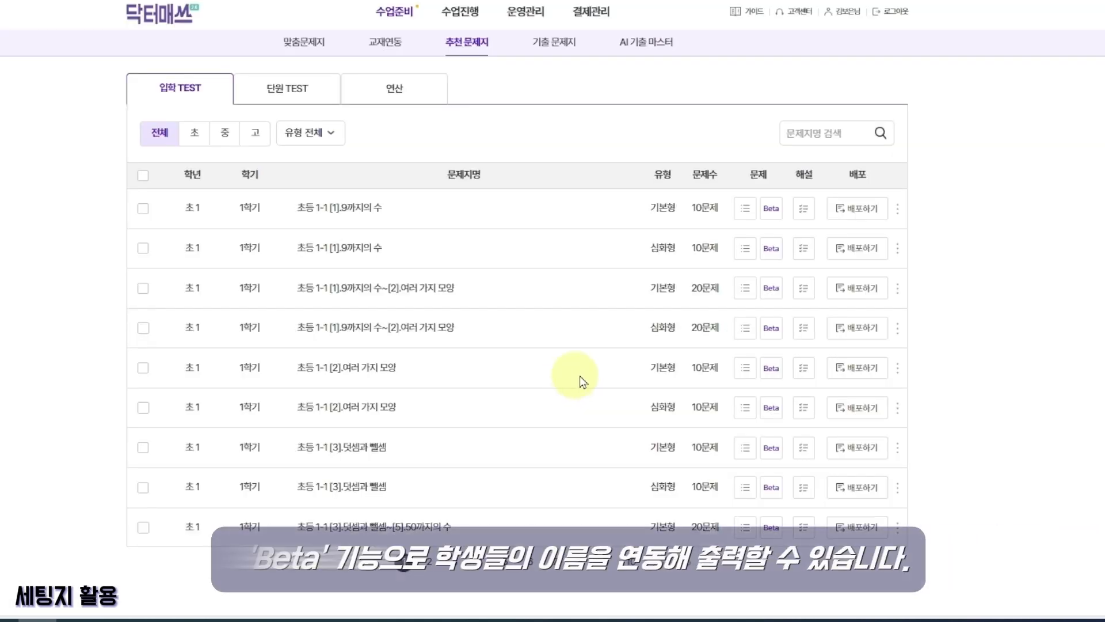
pyautogui.click(772, 249)
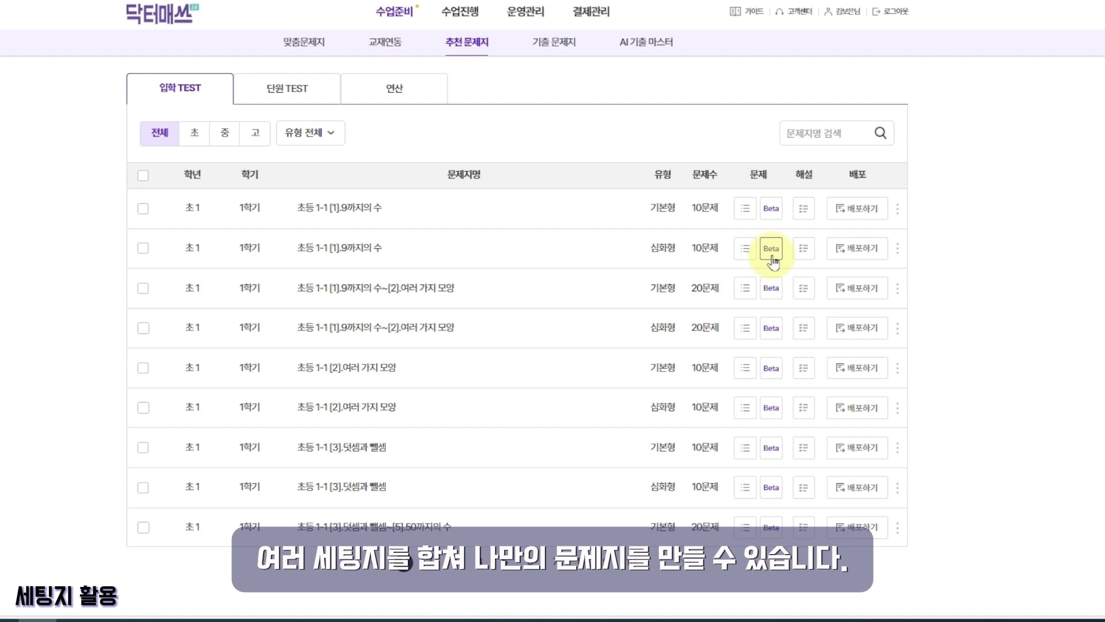
# Combine the 기본형 worksheets 초등 1-1 [1].9까지의 수 and [1].9까지의 수~[2].여러 가지 모양, proceed to STEP 3, and close without saving
pyautogui.click(143, 209)
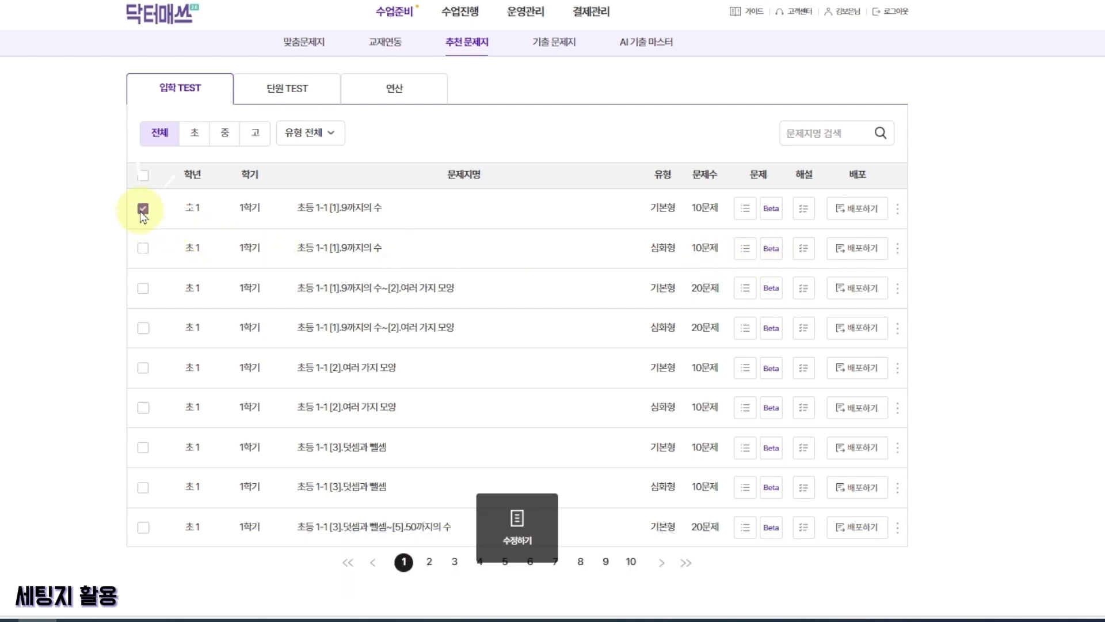
pyautogui.click(144, 288)
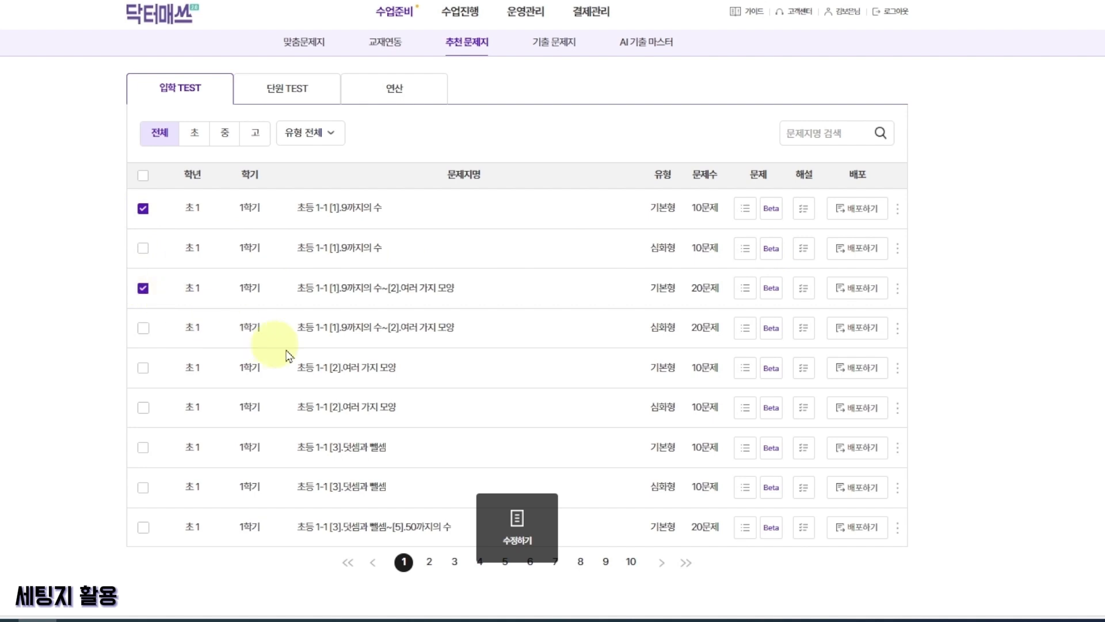
pyautogui.click(521, 535)
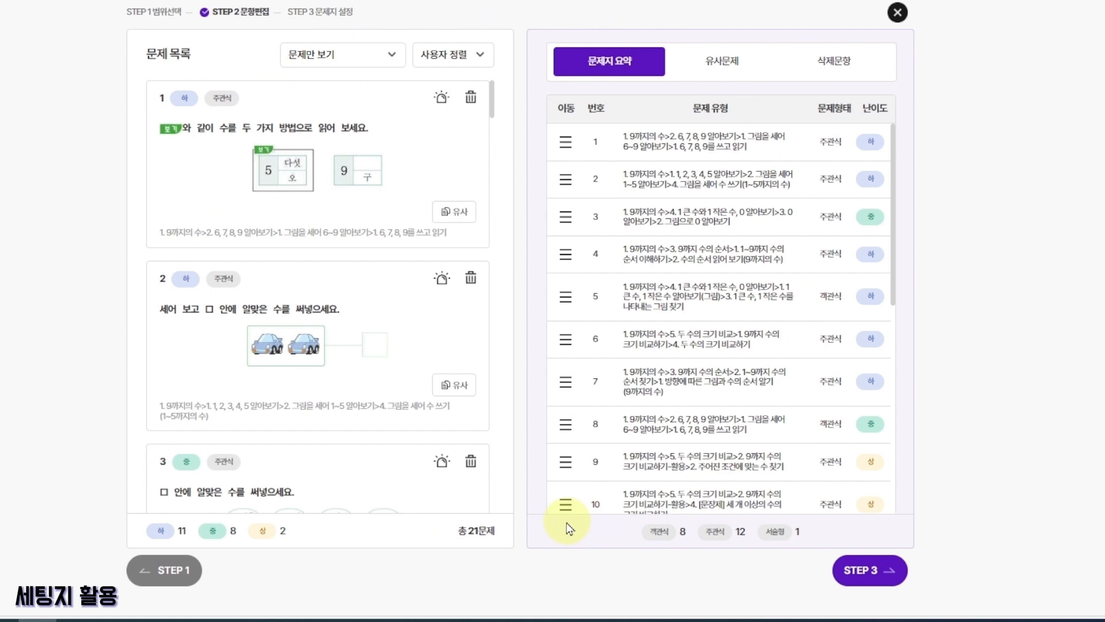
pyautogui.click(878, 570)
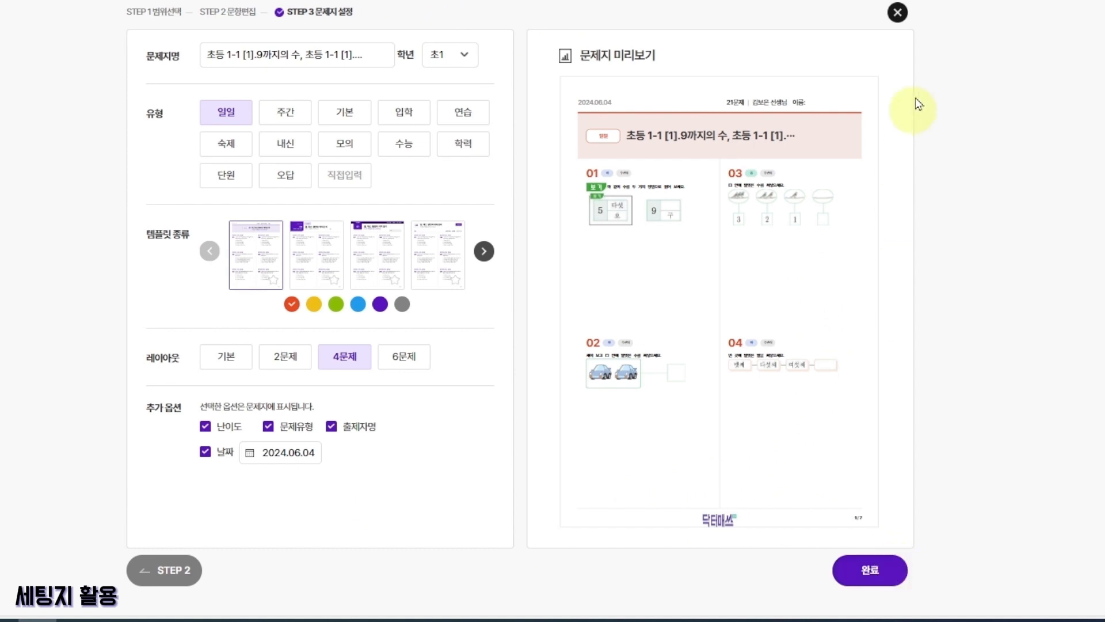
pyautogui.click(897, 12)
pyautogui.click(591, 361)
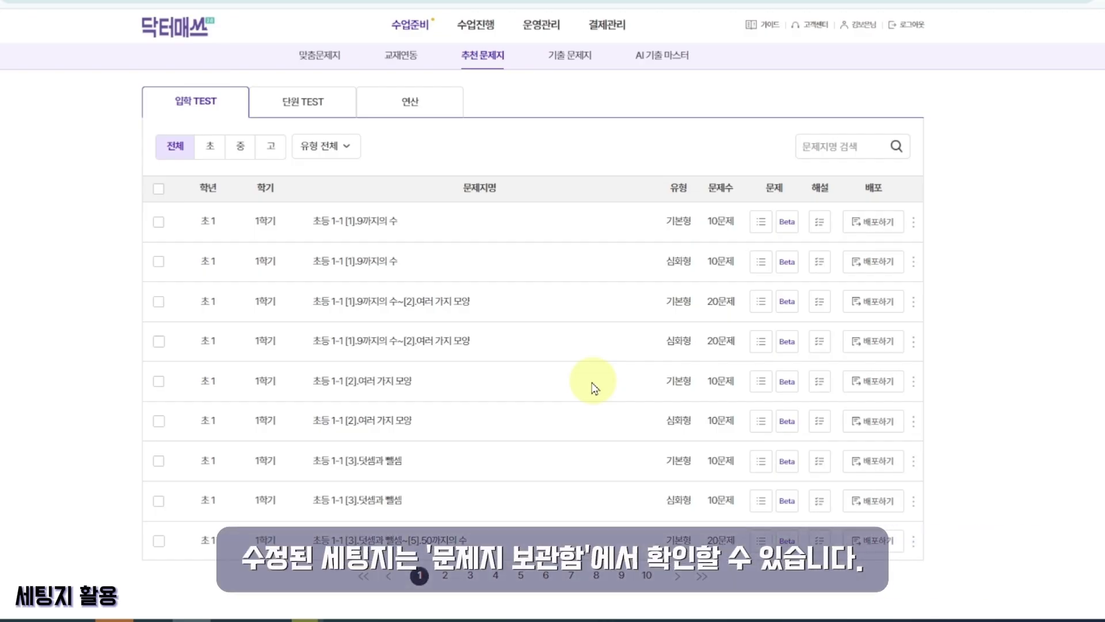
# Check the 문제지 보관함 list of custom worksheets (맞춤문제지), where edited recommended worksheets are stored, including its 배포하기 option
pyautogui.click(409, 25)
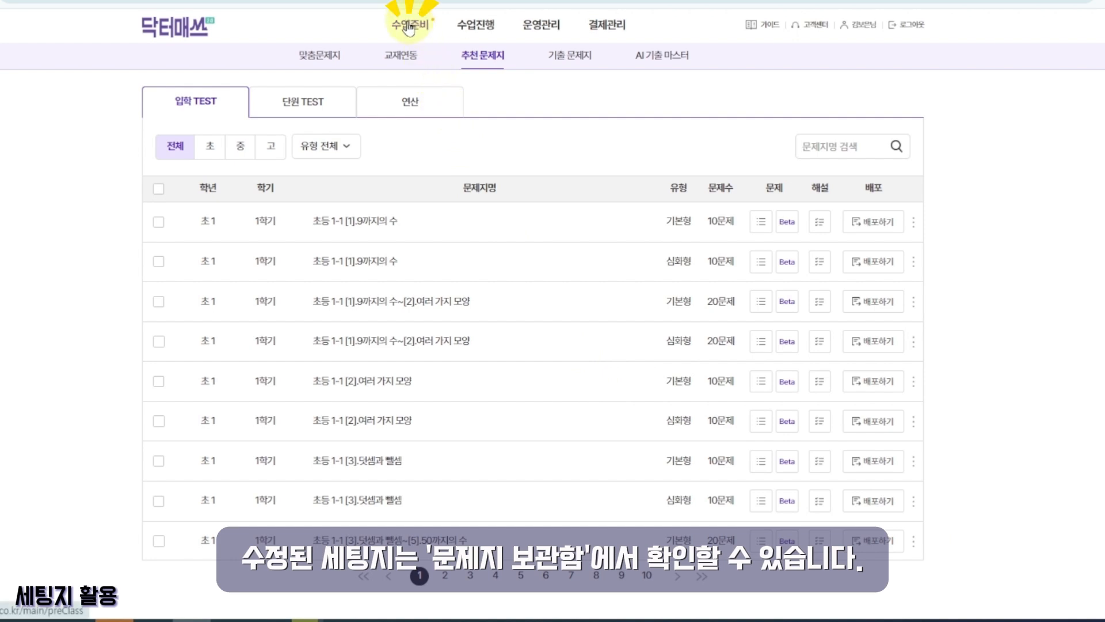
pyautogui.click(336, 56)
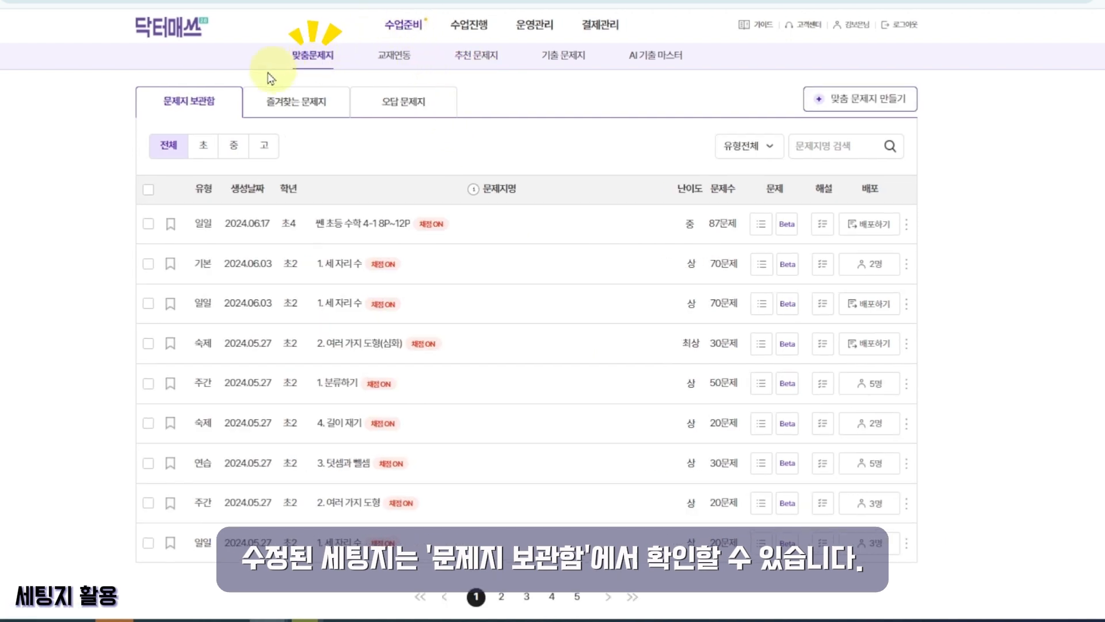
pyautogui.click(219, 105)
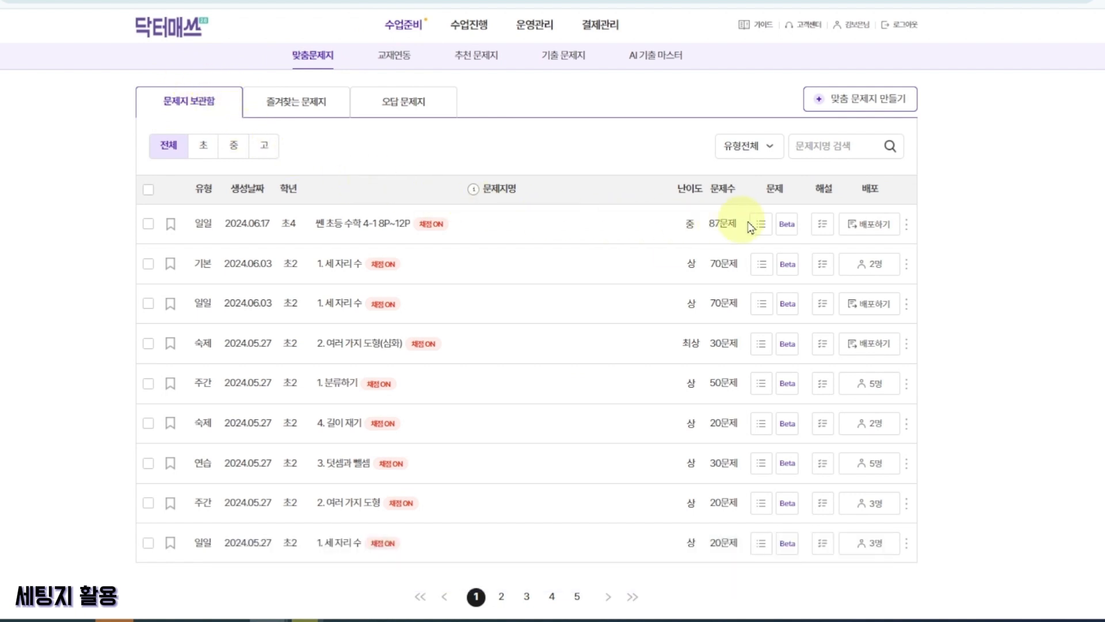
pyautogui.click(853, 232)
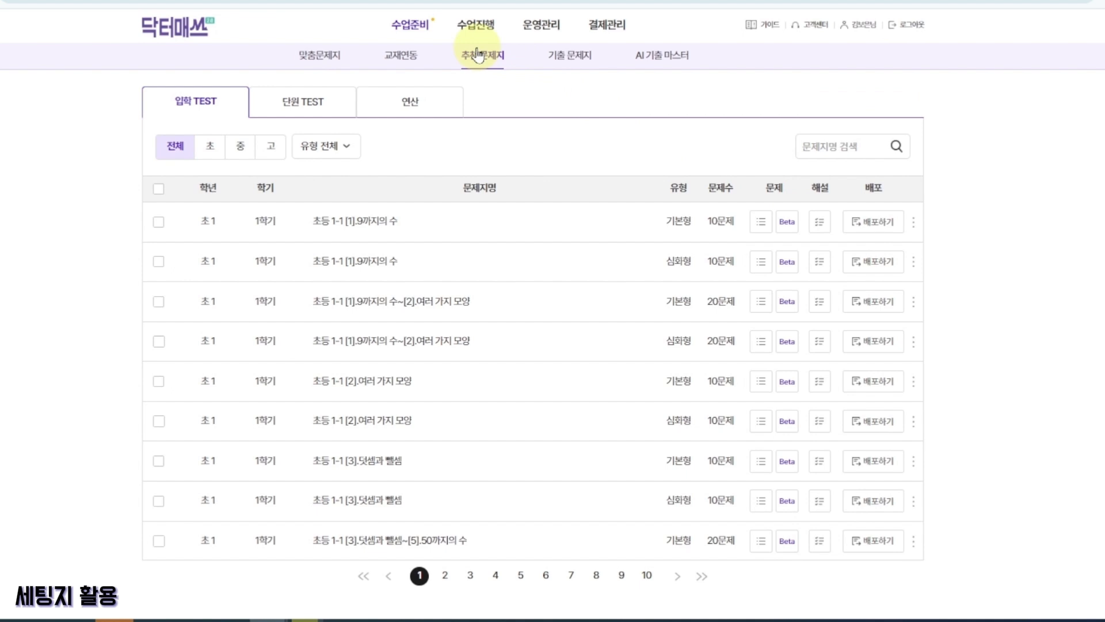
# View the question sheet of the 연산 worksheet 1) 9까지의 수 모으기(1), reopening it several times to generate different numbers
pyautogui.click(425, 108)
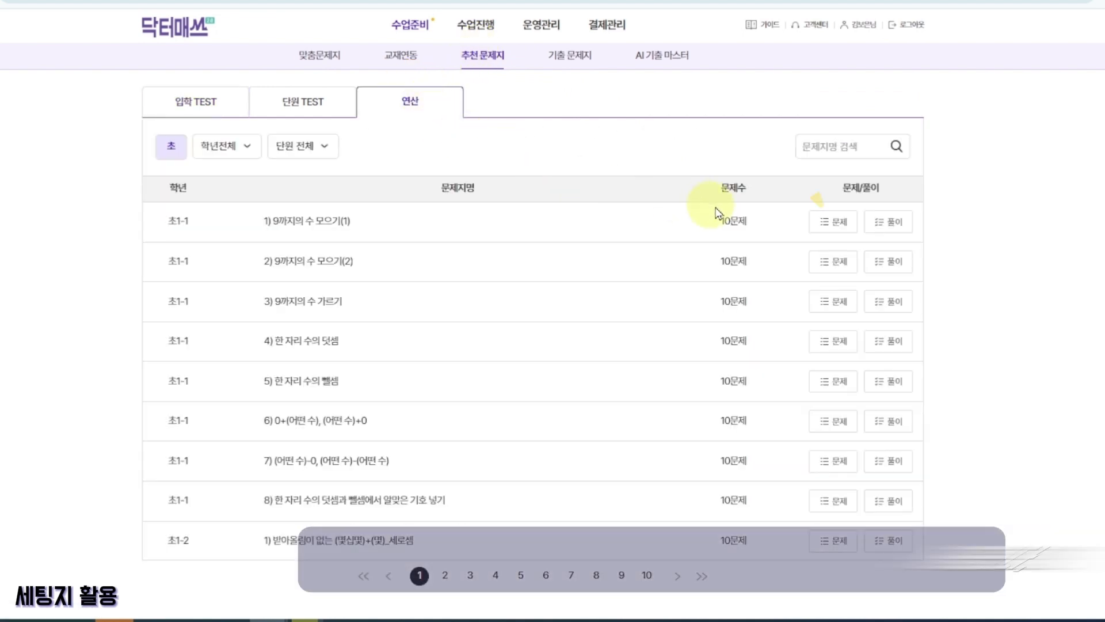
pyautogui.click(820, 230)
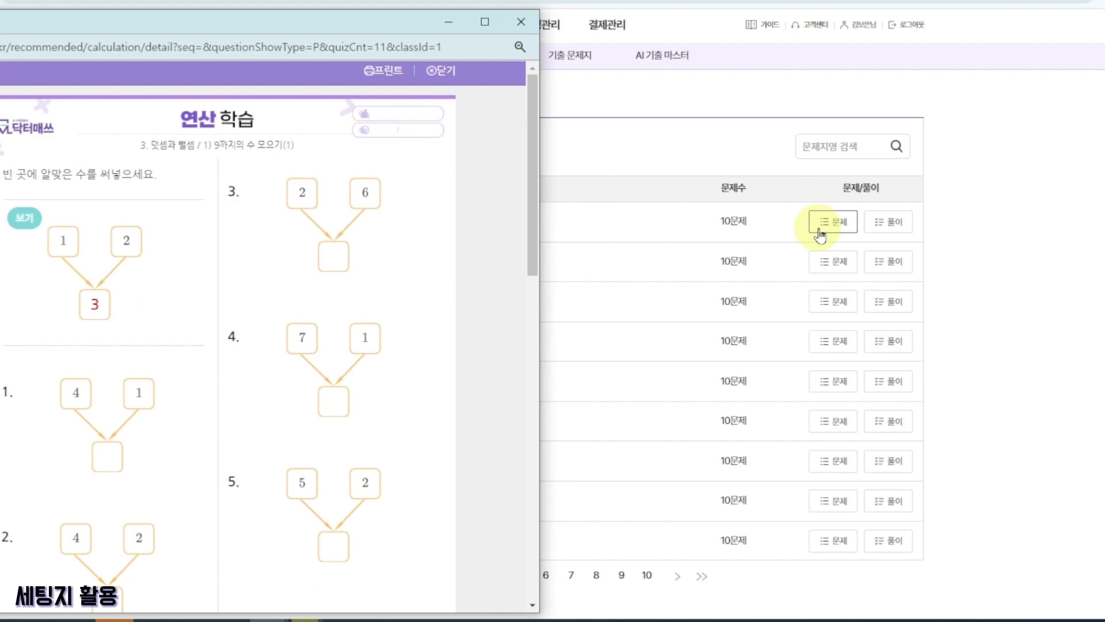
pyautogui.click(820, 231)
pyautogui.click(821, 230)
pyautogui.click(820, 230)
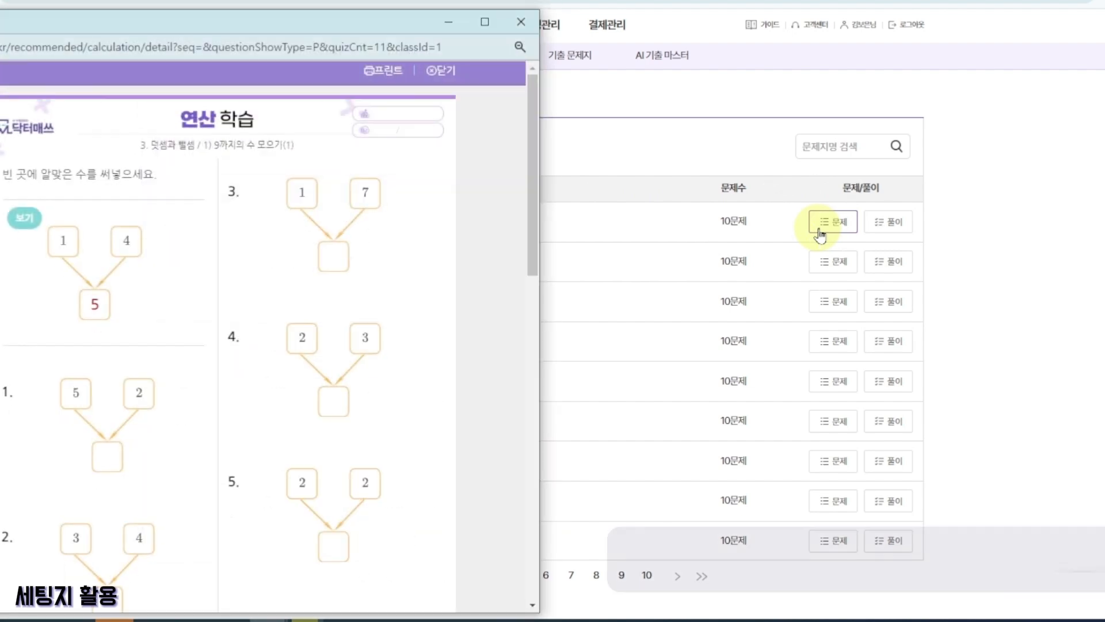
# View the solution (풀이) sheets of 1) 9까지의 수 모으기(1) for the current and a newly generated question set, and close the preview
pyautogui.click(888, 222)
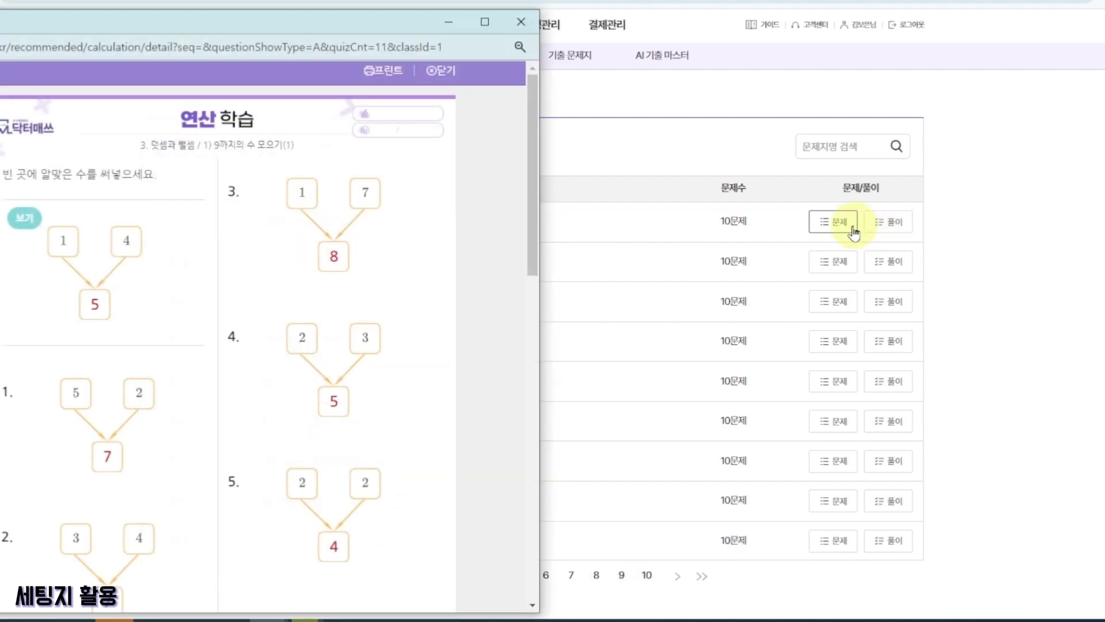
pyautogui.click(832, 222)
pyautogui.click(875, 229)
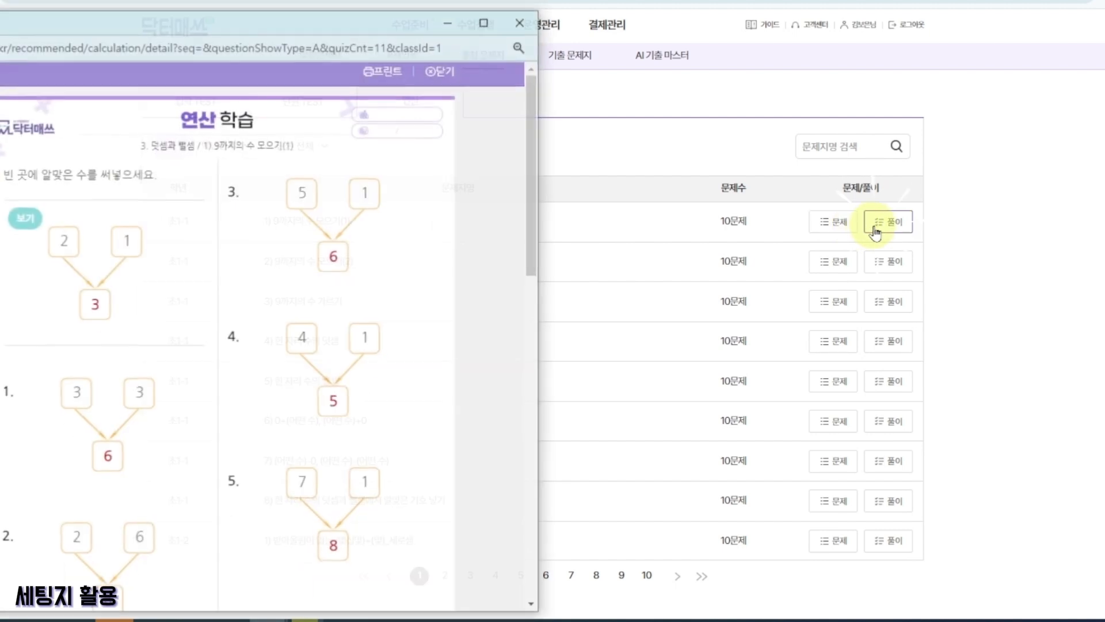
pyautogui.click(520, 22)
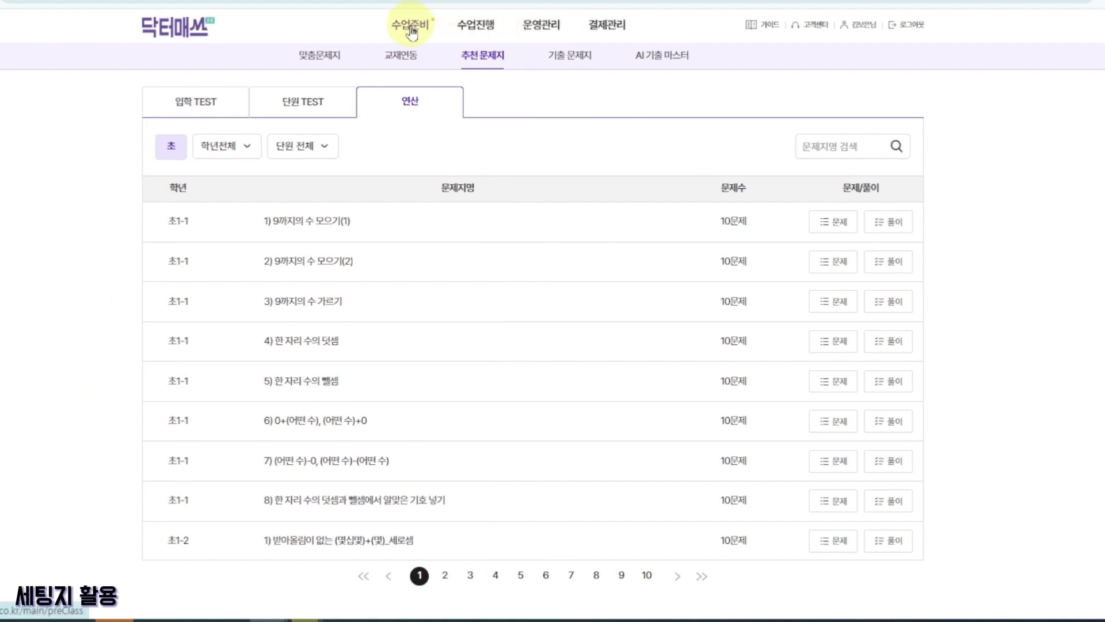
# Look through the 기출 문제지 categories 내신 대표 유형 and 수능/모의고사, including the 수정하기 option of 2024학년도 5월 전국연합학력평가 기하
pyautogui.click(566, 70)
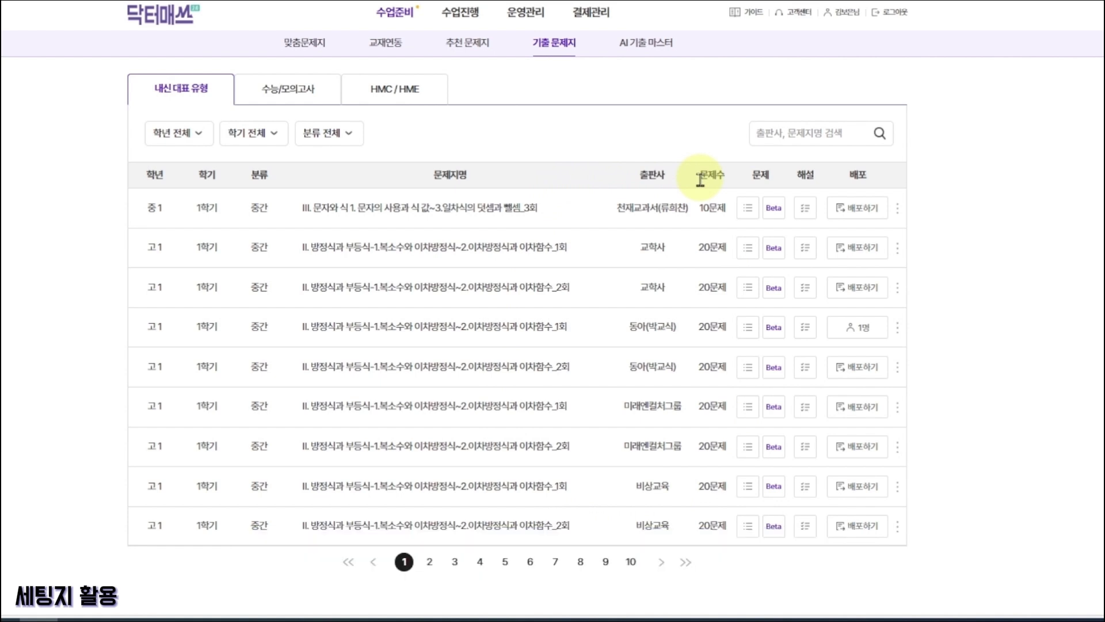
pyautogui.click(316, 104)
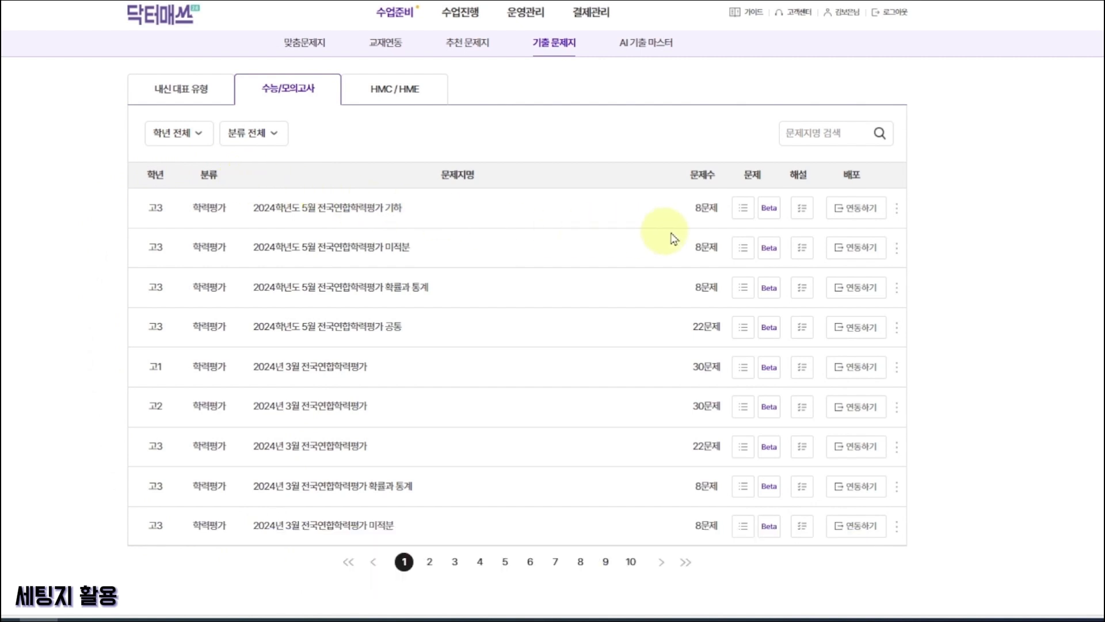
pyautogui.click(780, 212)
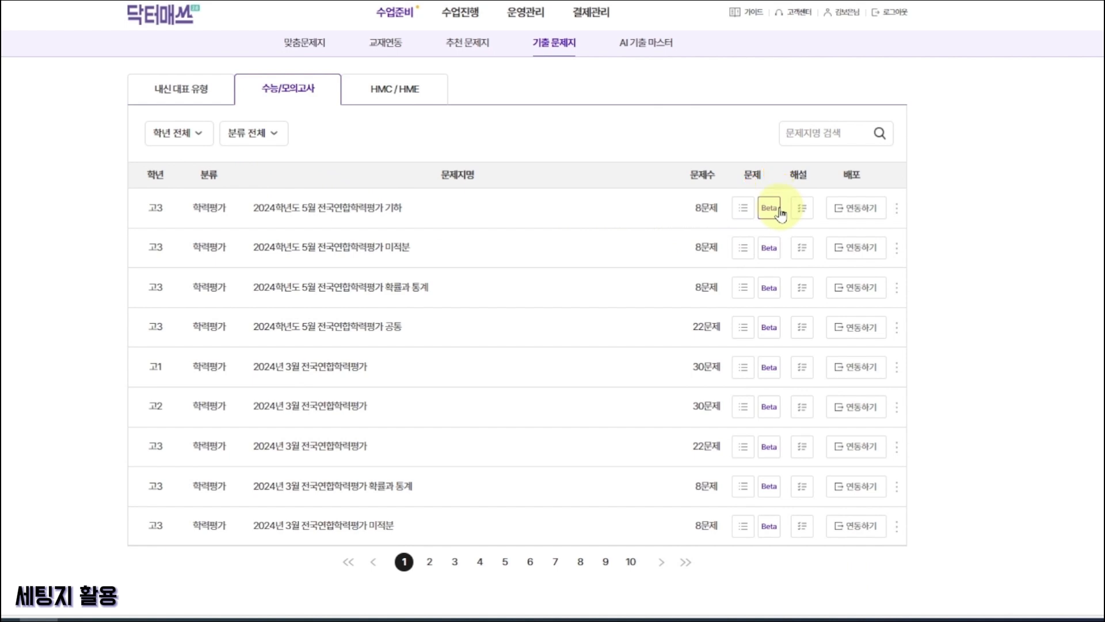
pyautogui.click(898, 214)
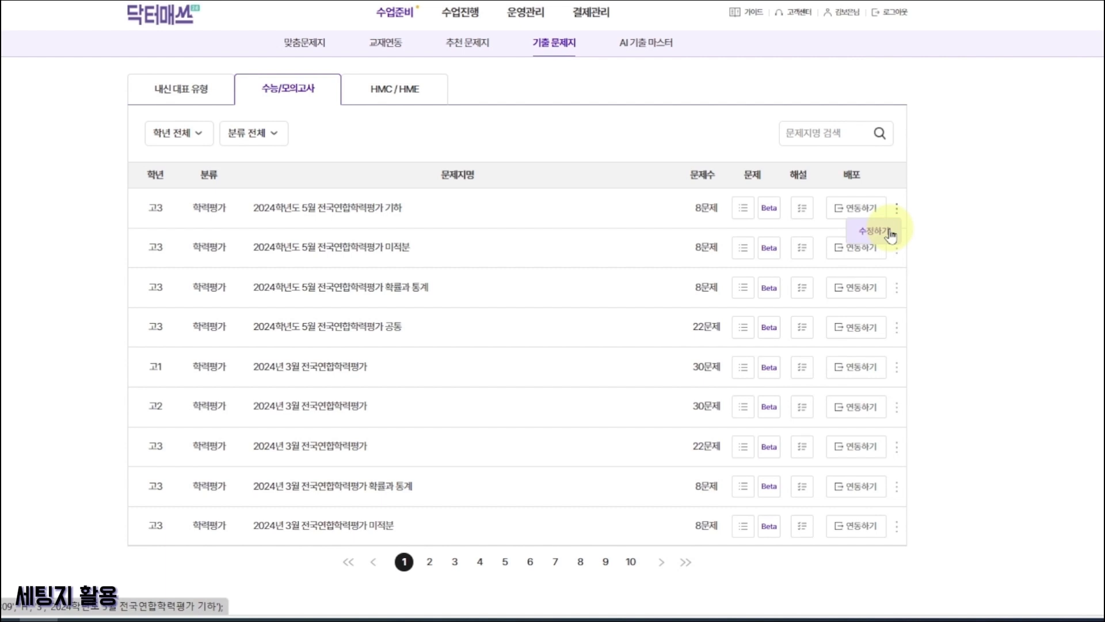
# In AI 기출 마스터, search 학교별 기출 for 가산, choose 가산중학교 and download its 2학년 1학기 2019년 중간고사
pyautogui.click(652, 54)
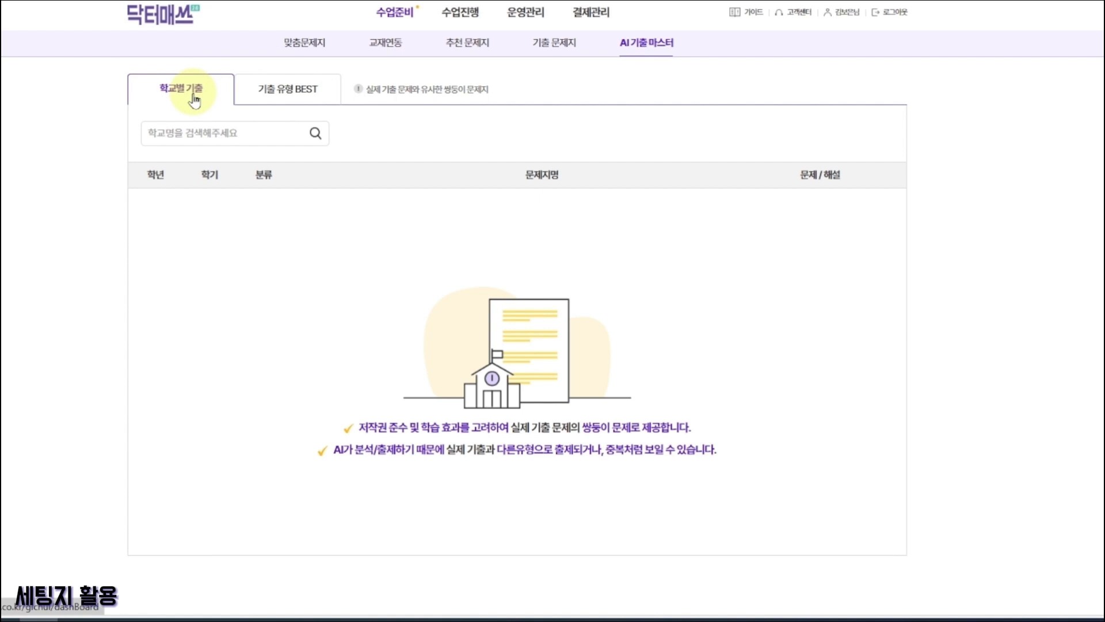
pyautogui.click(192, 131)
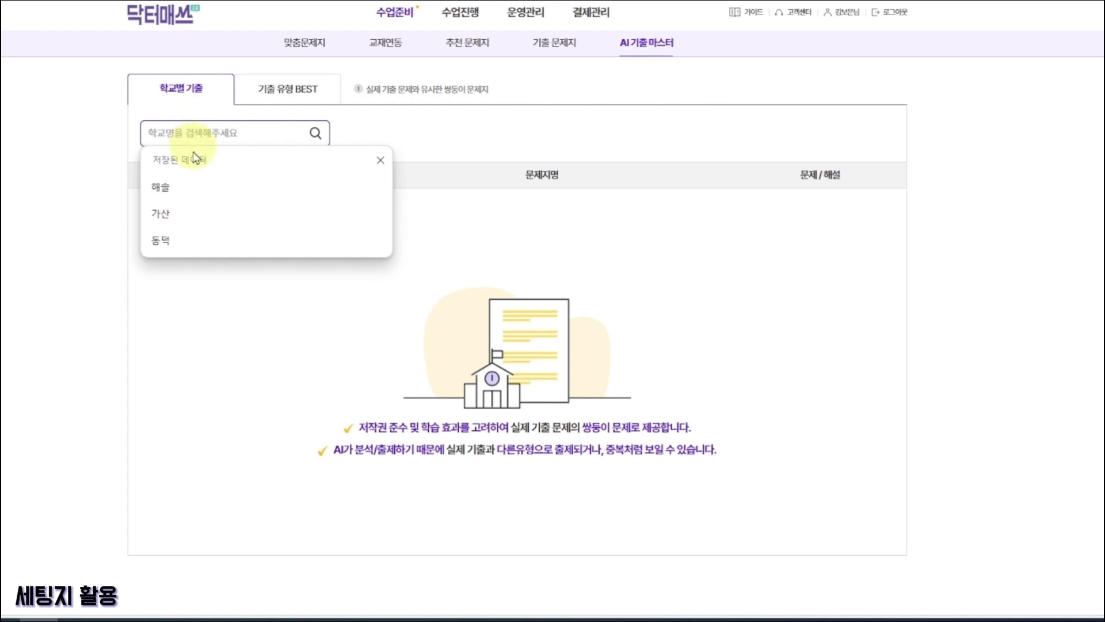
pyautogui.click(257, 212)
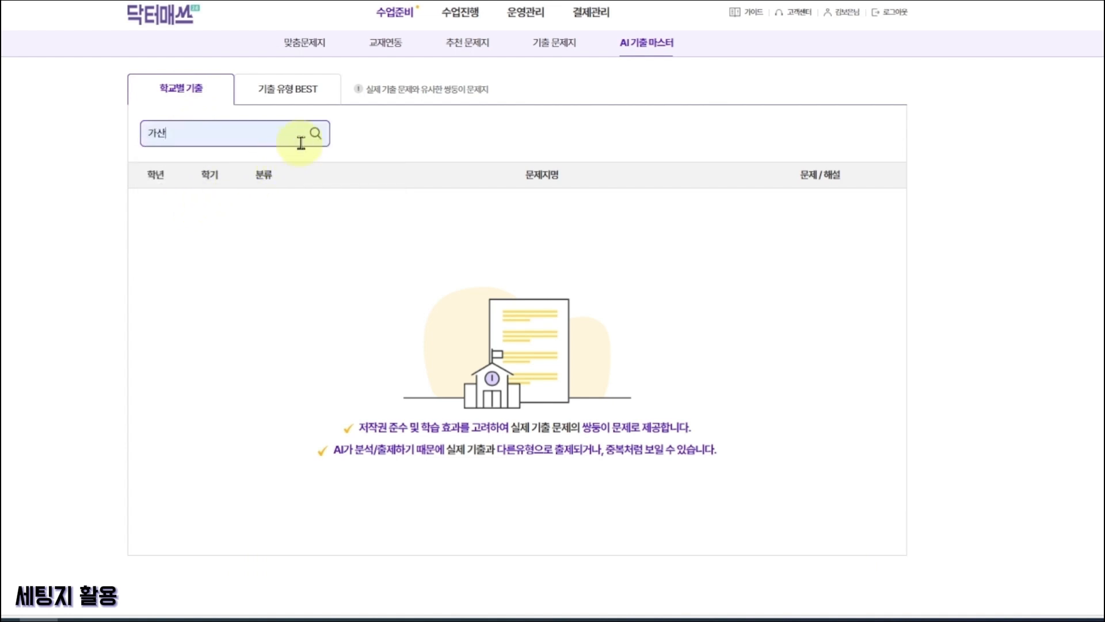
pyautogui.click(316, 133)
pyautogui.click(355, 249)
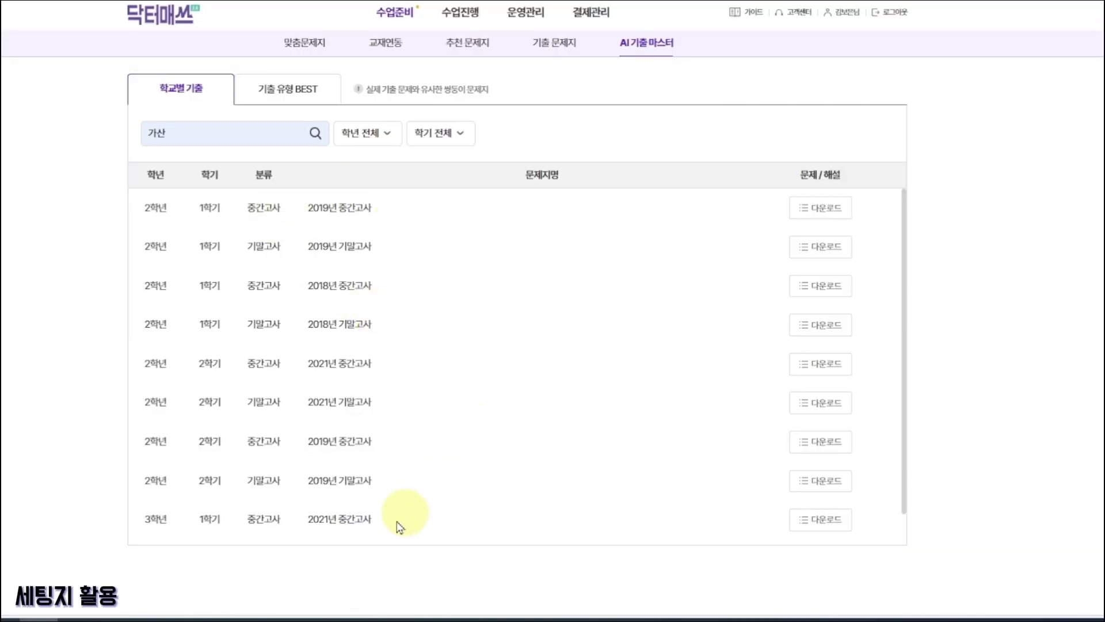
pyautogui.click(820, 210)
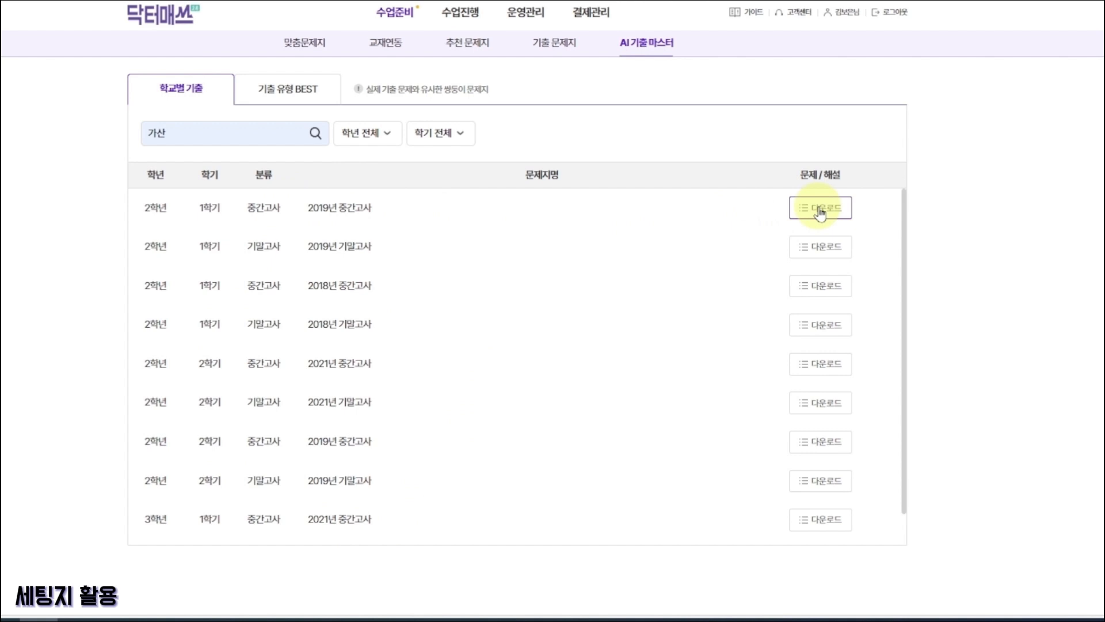
# Search 기출 유형 BEST for 가산 and select 가산중학교 in 서울특별시 금천구
pyautogui.click(289, 93)
pyautogui.click(205, 130)
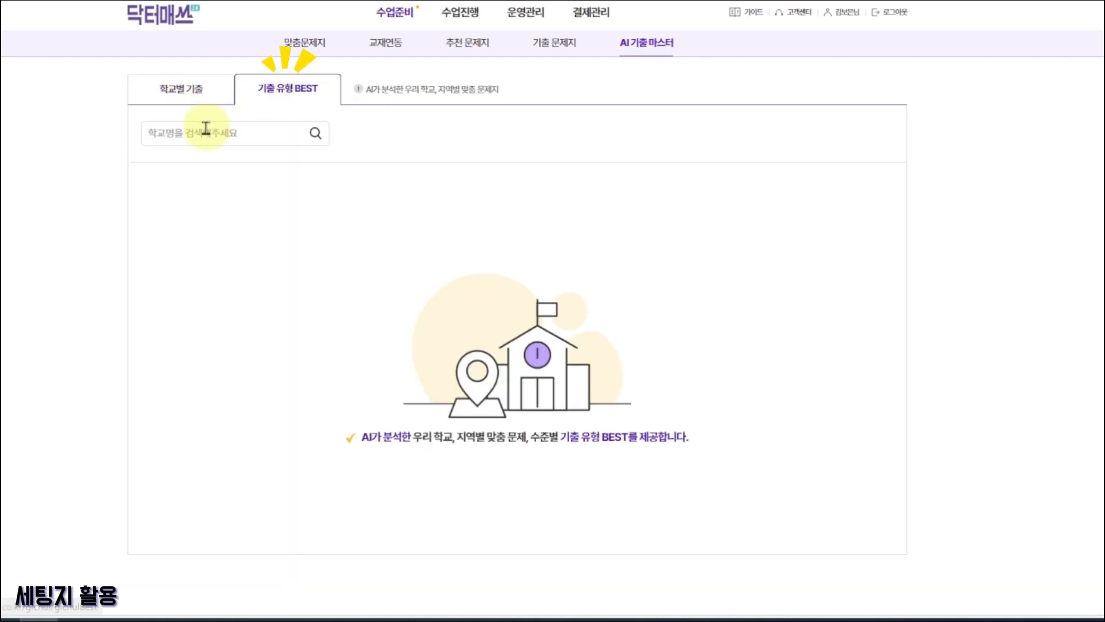
pyautogui.click(200, 217)
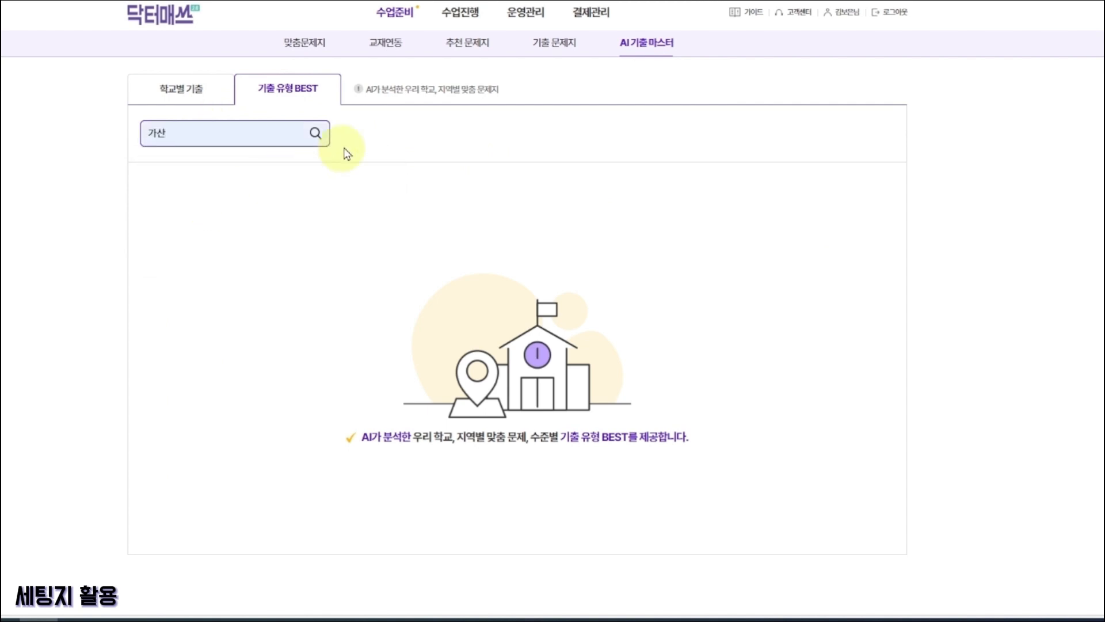
pyautogui.click(315, 133)
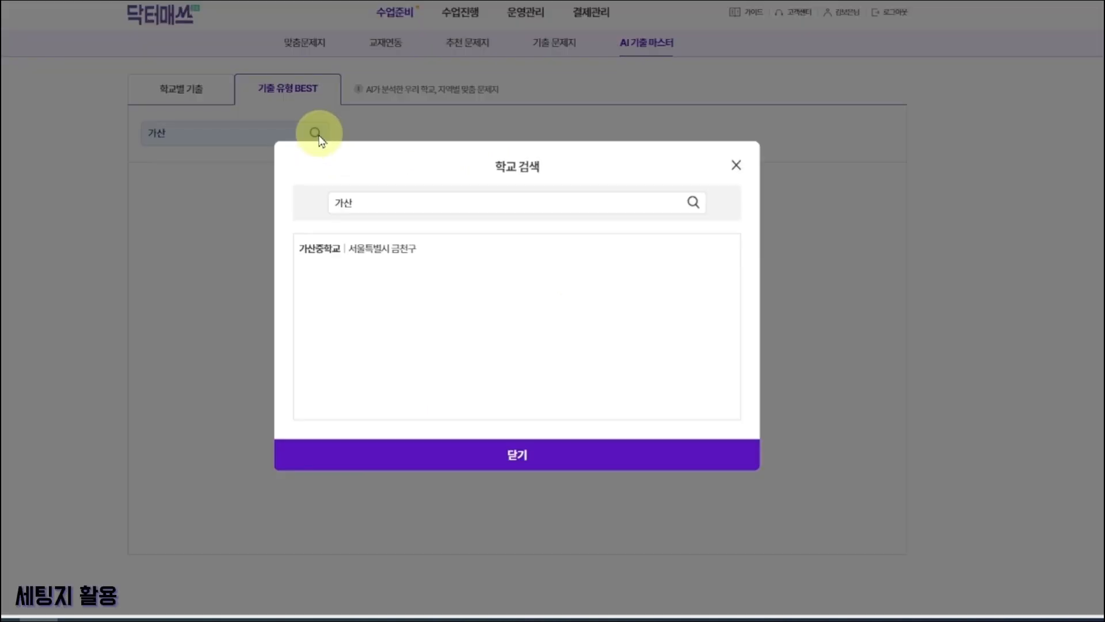
pyautogui.click(370, 257)
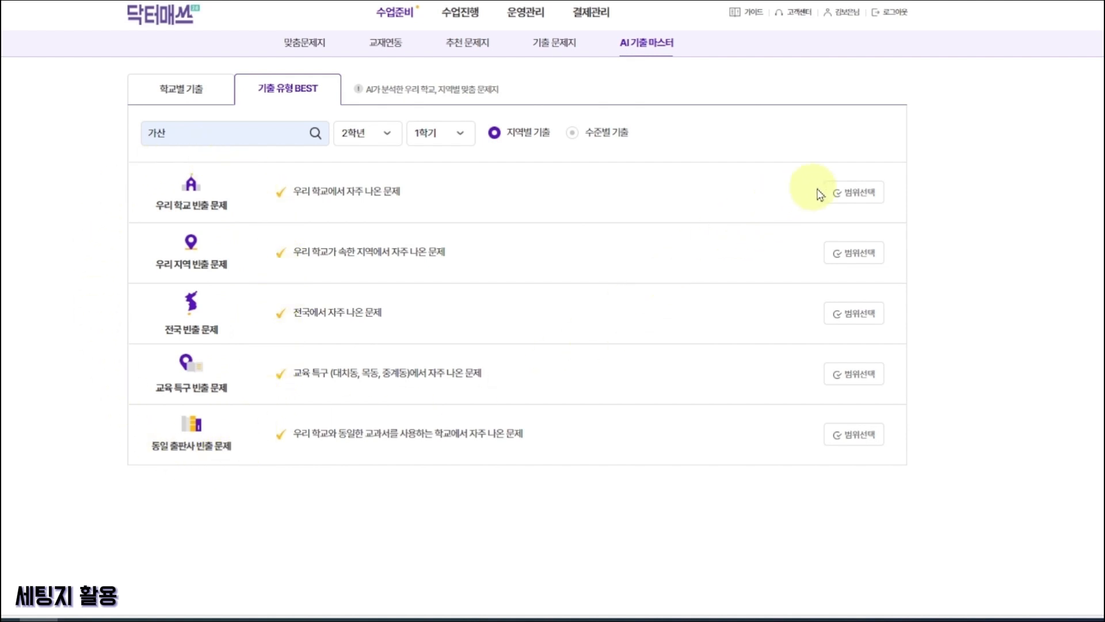
# Download the 우리 학교 빈출 문제 for 1. 지수법칙 and 2. 단항식의 곱셈과 나눗셈 under 2. 식의 계산, and close the range selection
pyautogui.click(847, 191)
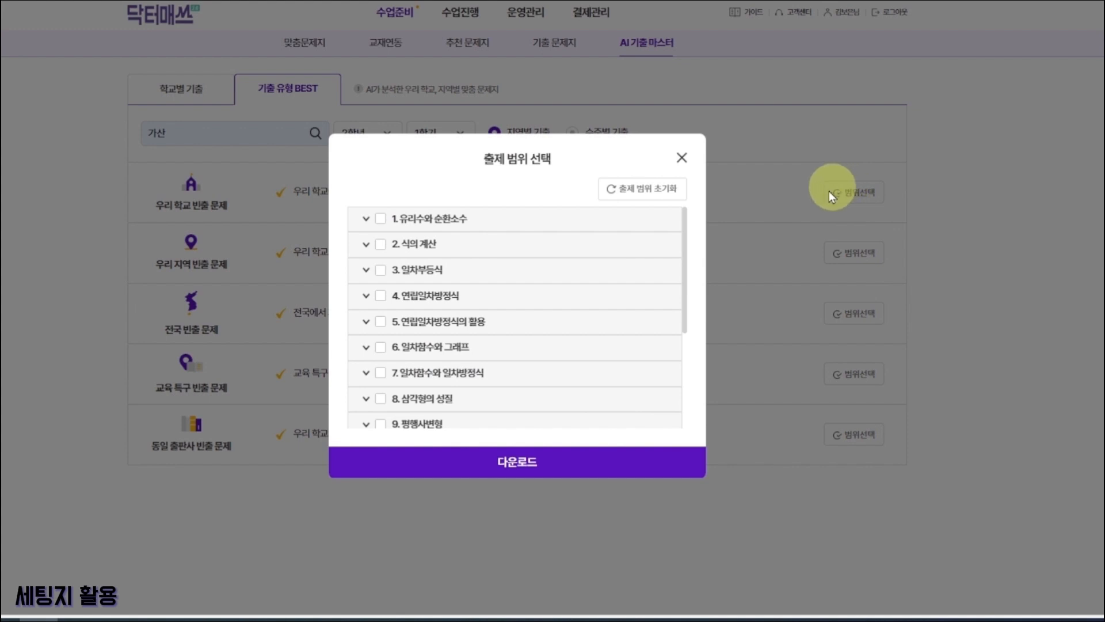
pyautogui.click(367, 249)
pyautogui.click(397, 269)
pyautogui.click(398, 299)
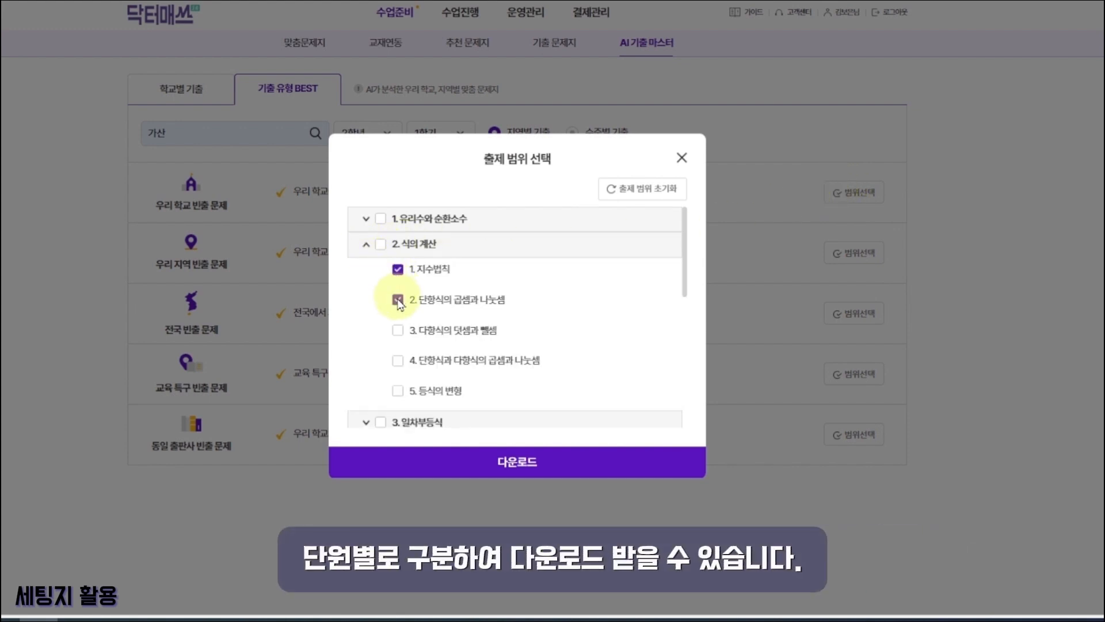
pyautogui.click(515, 462)
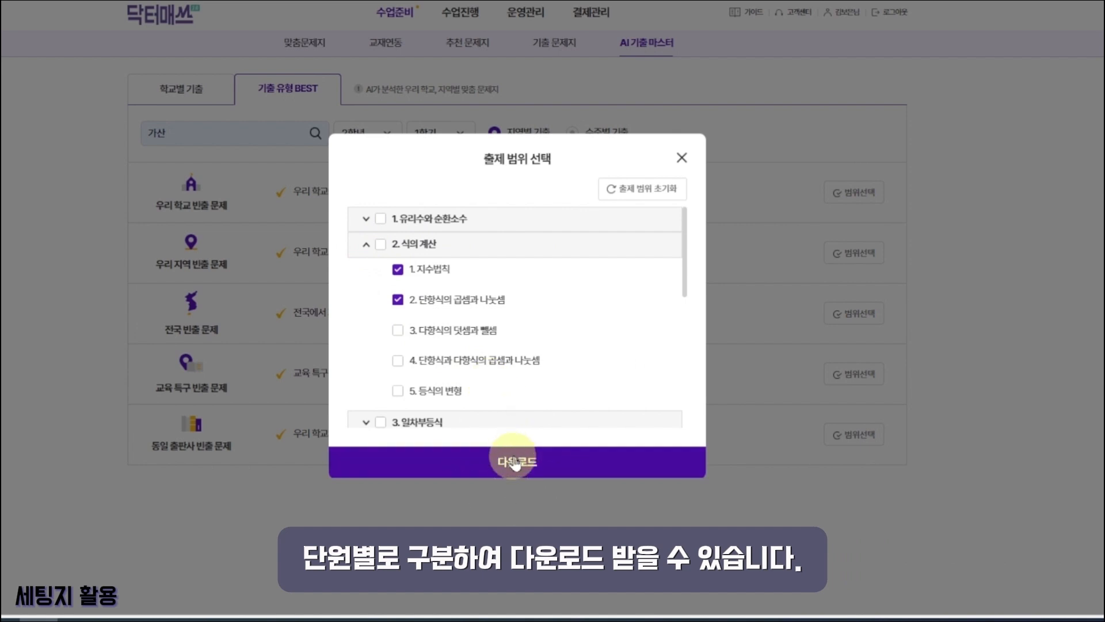
pyautogui.click(682, 158)
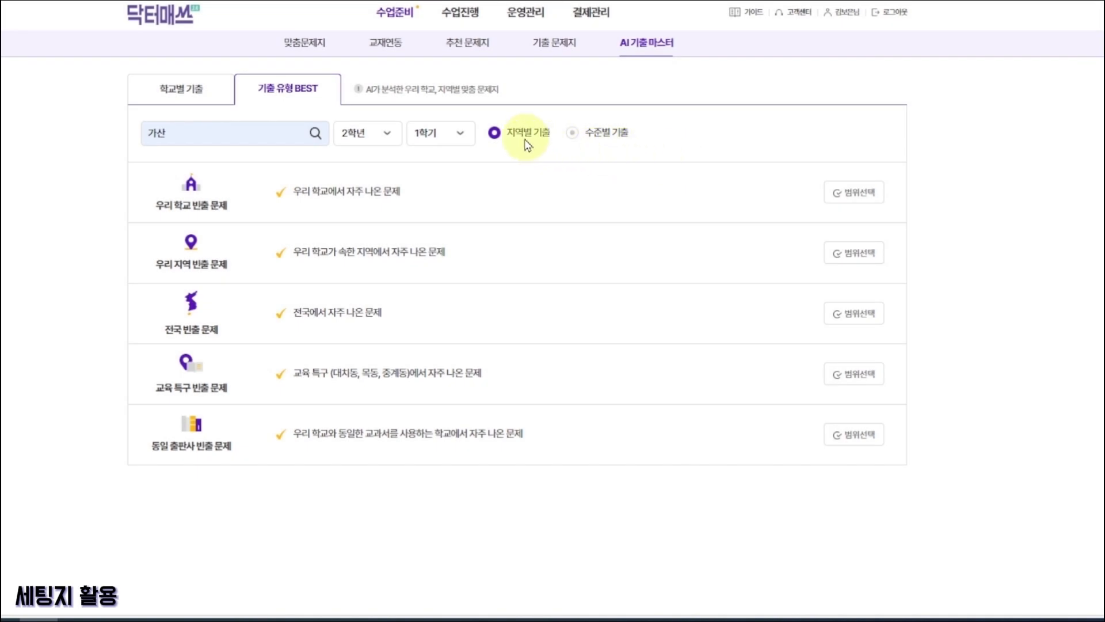
# Switch the 기출 유형 BEST problems from 지역별 기출 to 수준별 기출
pyautogui.click(573, 134)
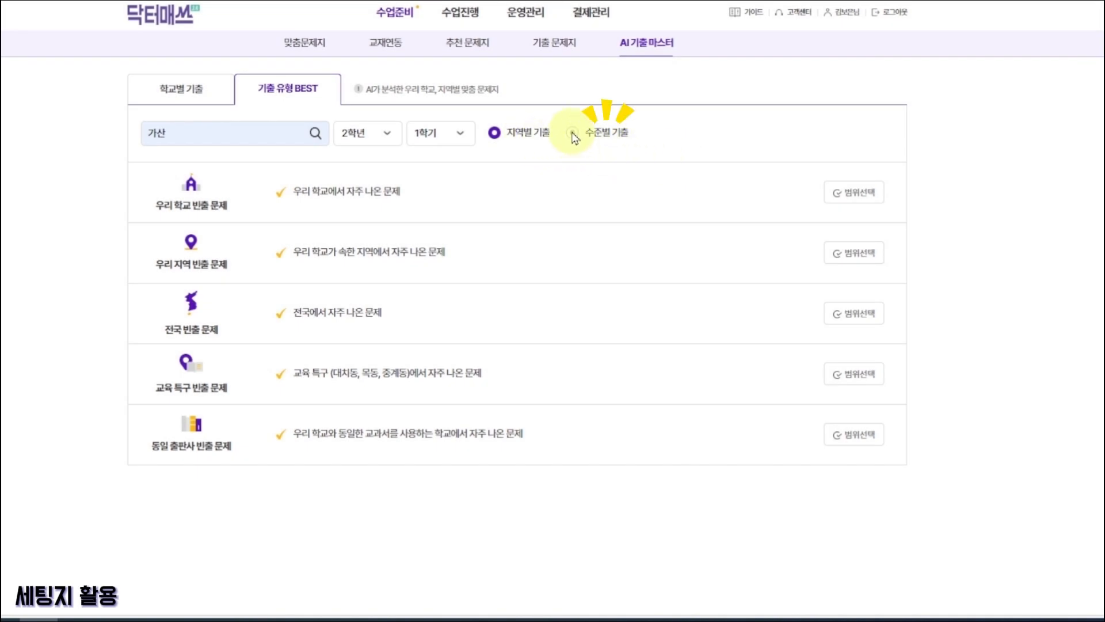